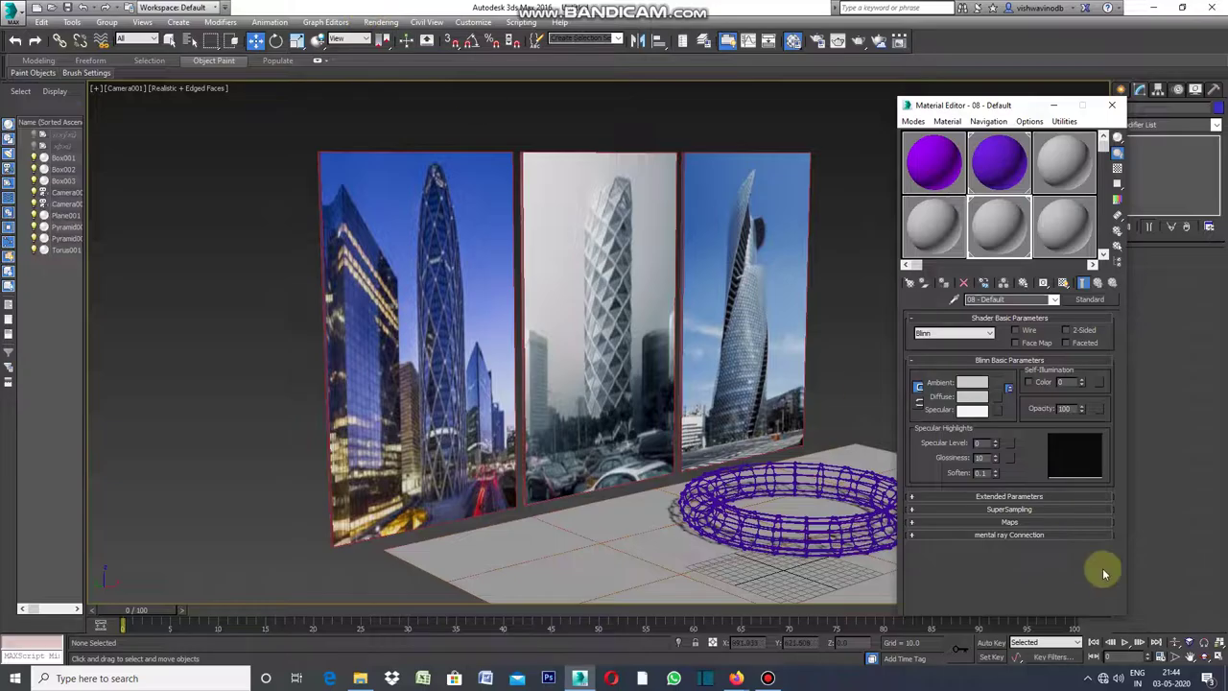
# Minimize the Material Editor and show the Standard Primitives creation panel.
pyautogui.click(1053, 109)
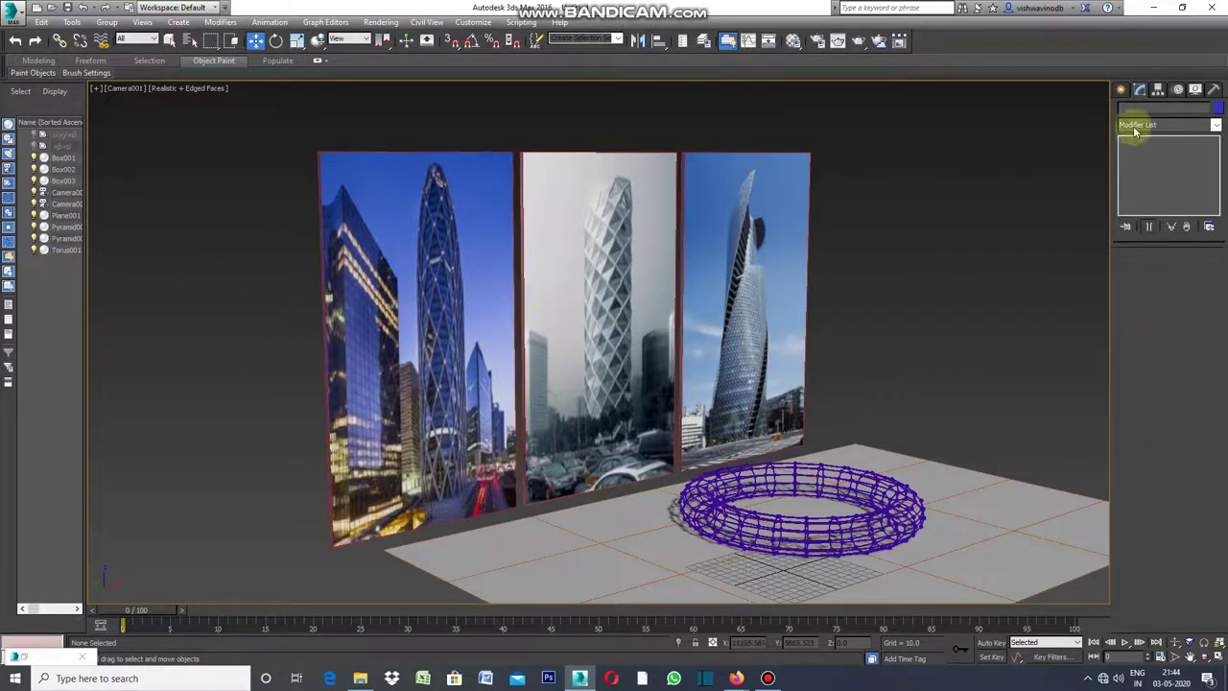
pyautogui.click(1123, 88)
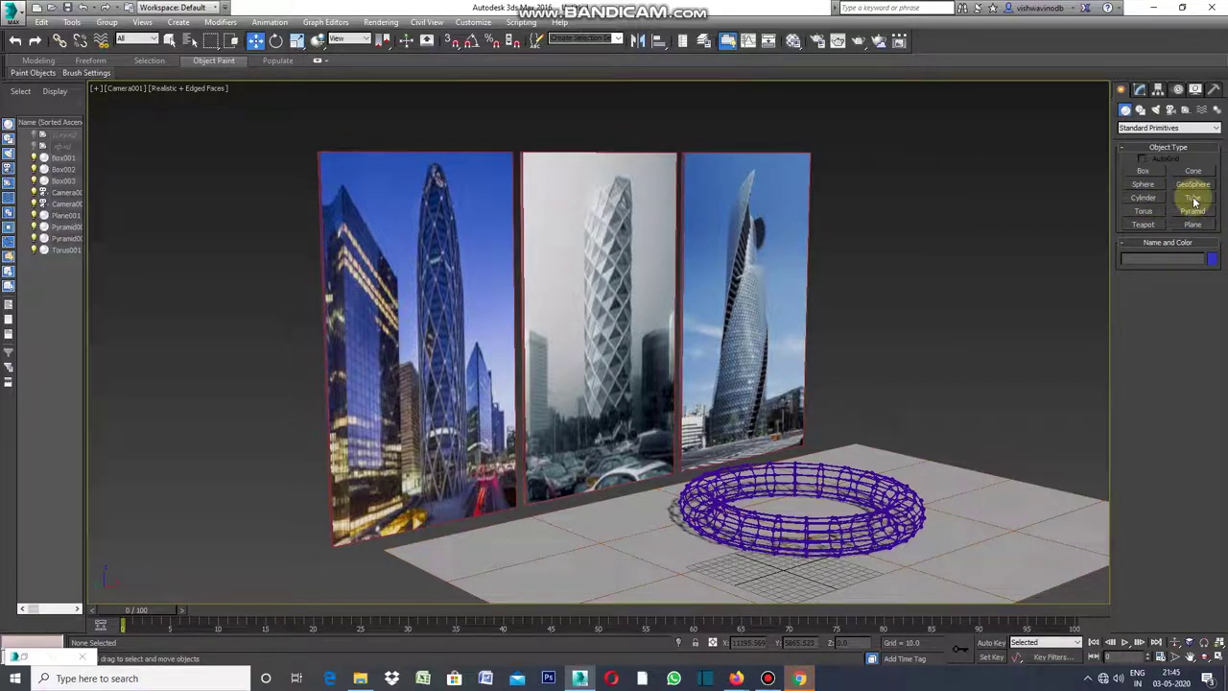
# Create a cylinder of radius 130.096 and height 177.33 in the Top view beside the torus.
pyautogui.click(1144, 198)
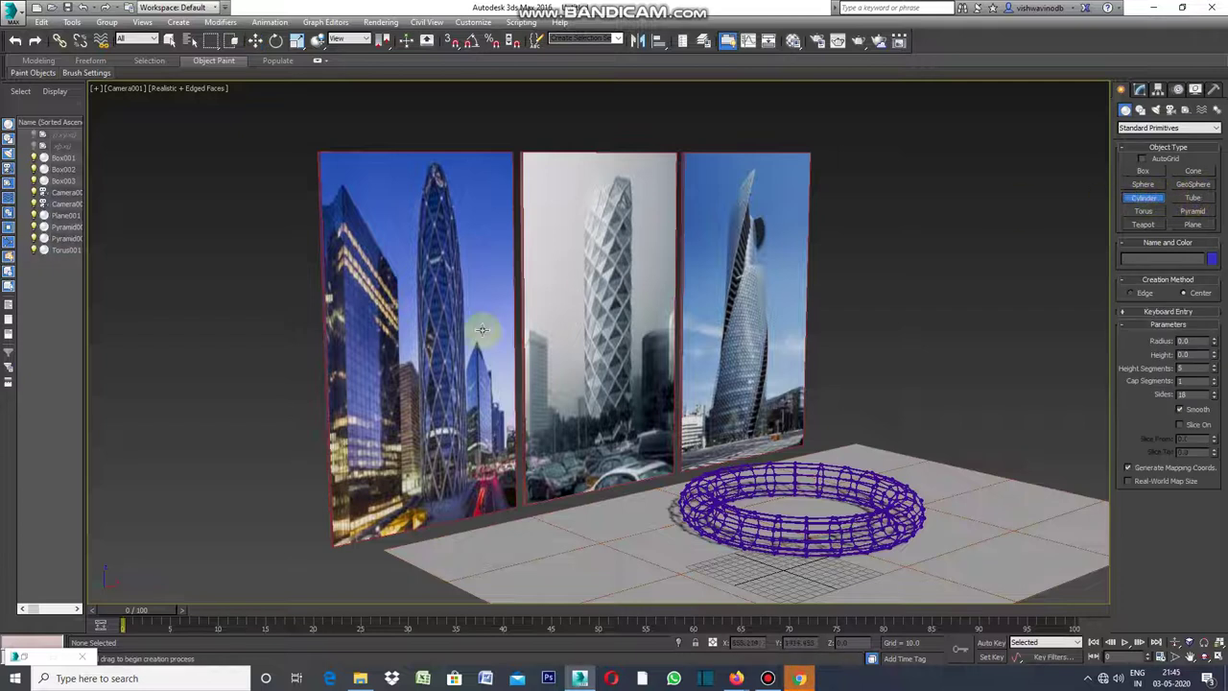
pyautogui.click(94, 89)
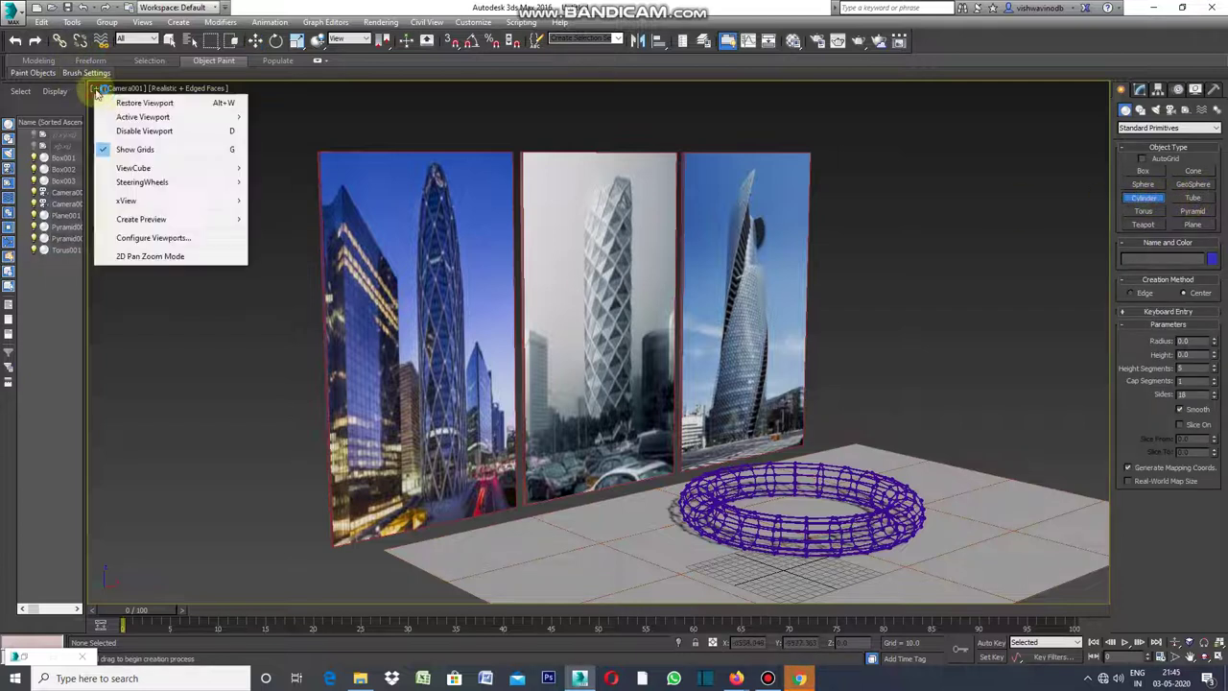
pyautogui.click(118, 105)
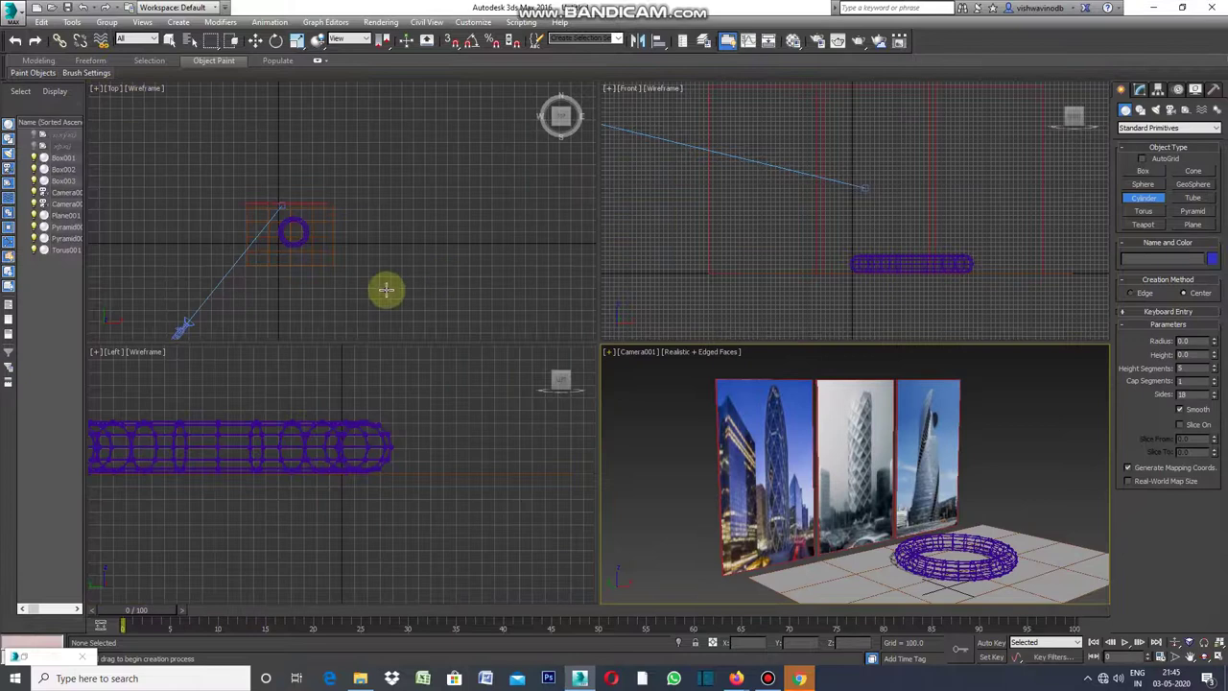
pyautogui.scroll(1, 260, 244)
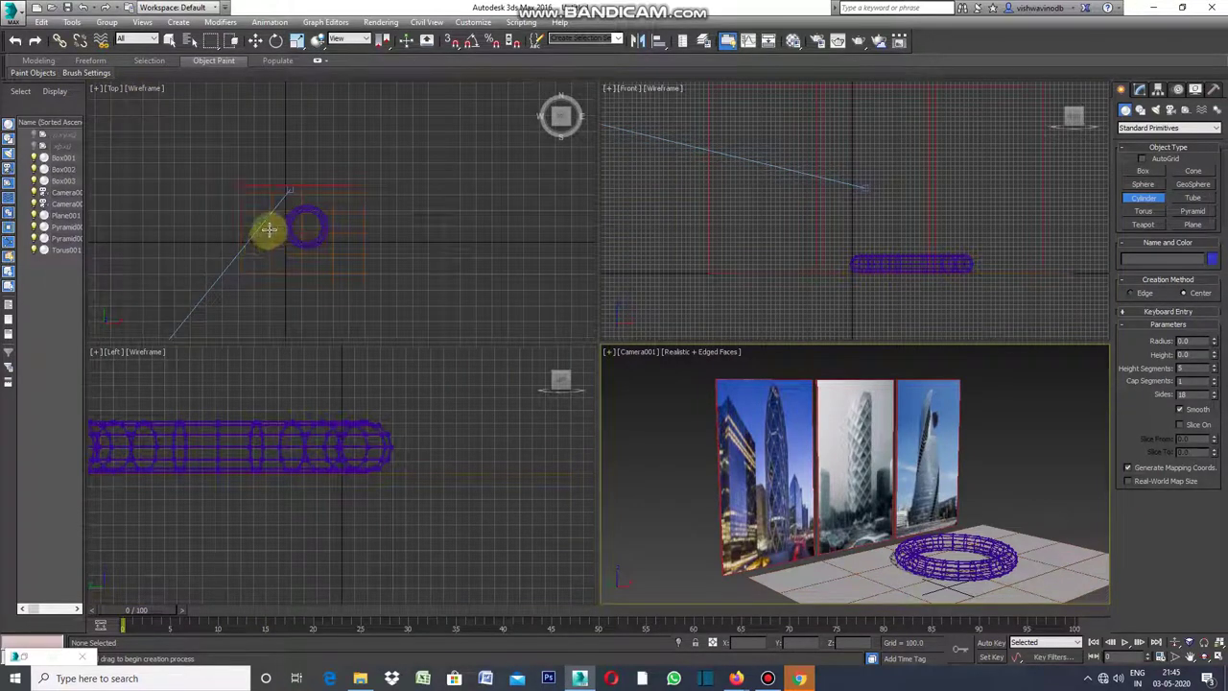
pyautogui.moveTo(270, 228); pyautogui.dragTo(264, 249)
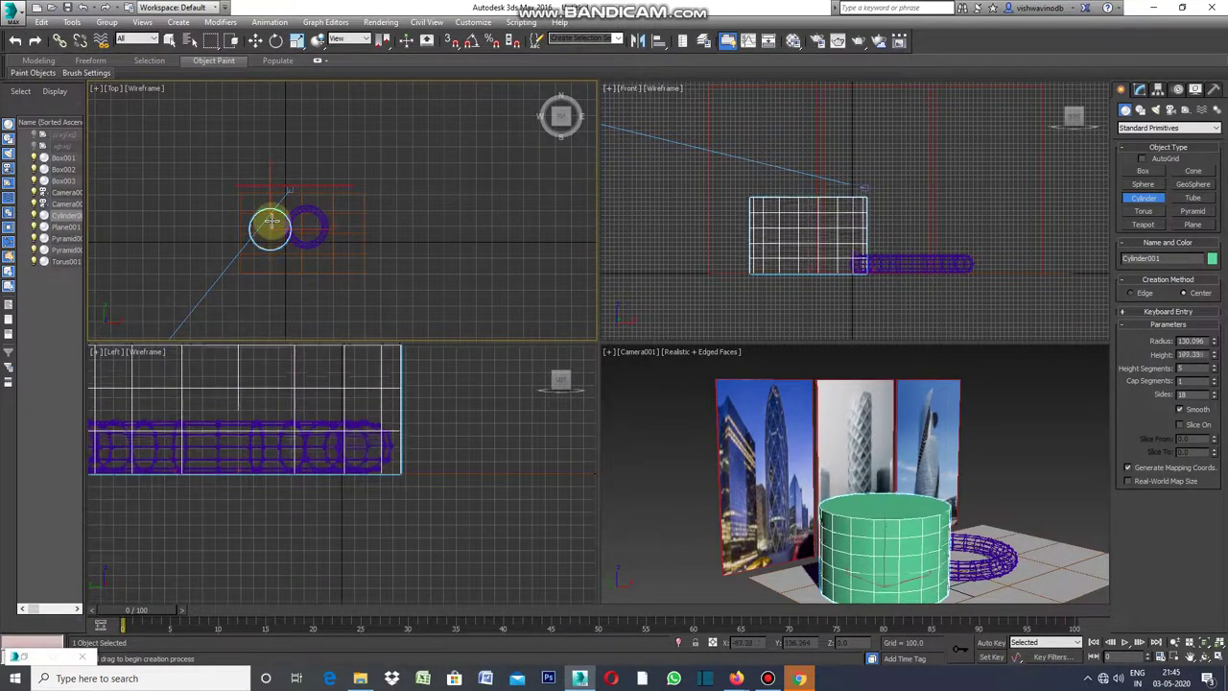
pyautogui.click(271, 222)
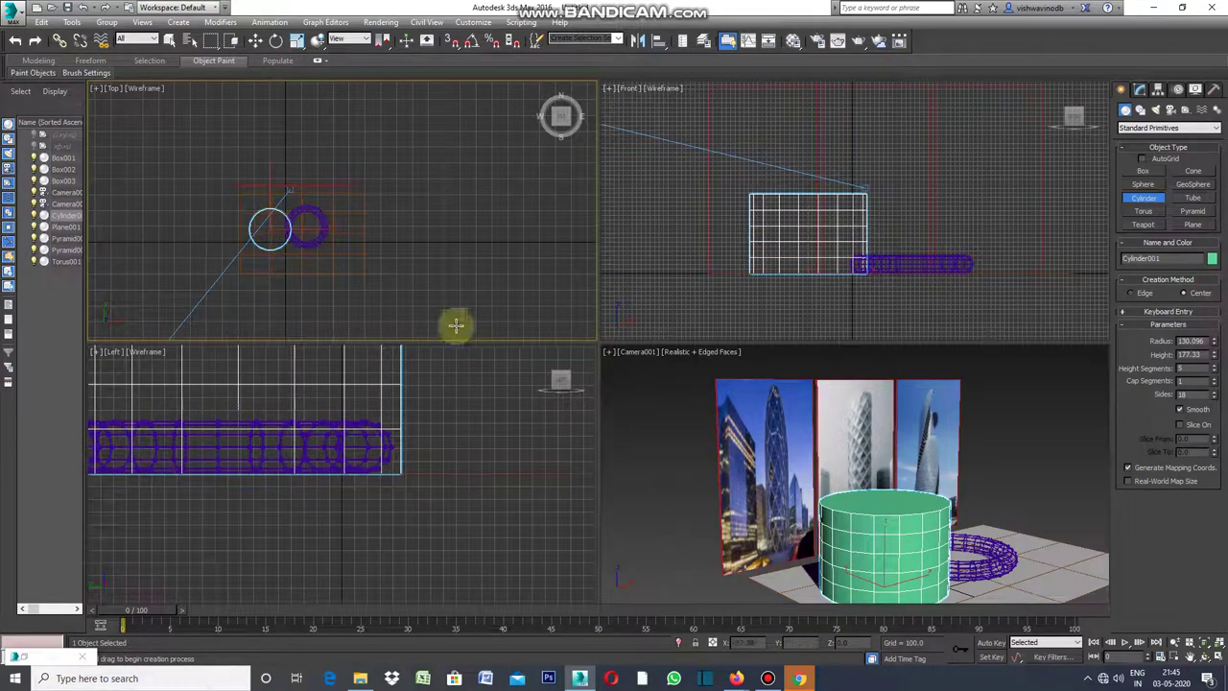
# Maximize the Camera viewport to fill the workspace.
pyautogui.click(611, 359)
pyautogui.click(612, 359)
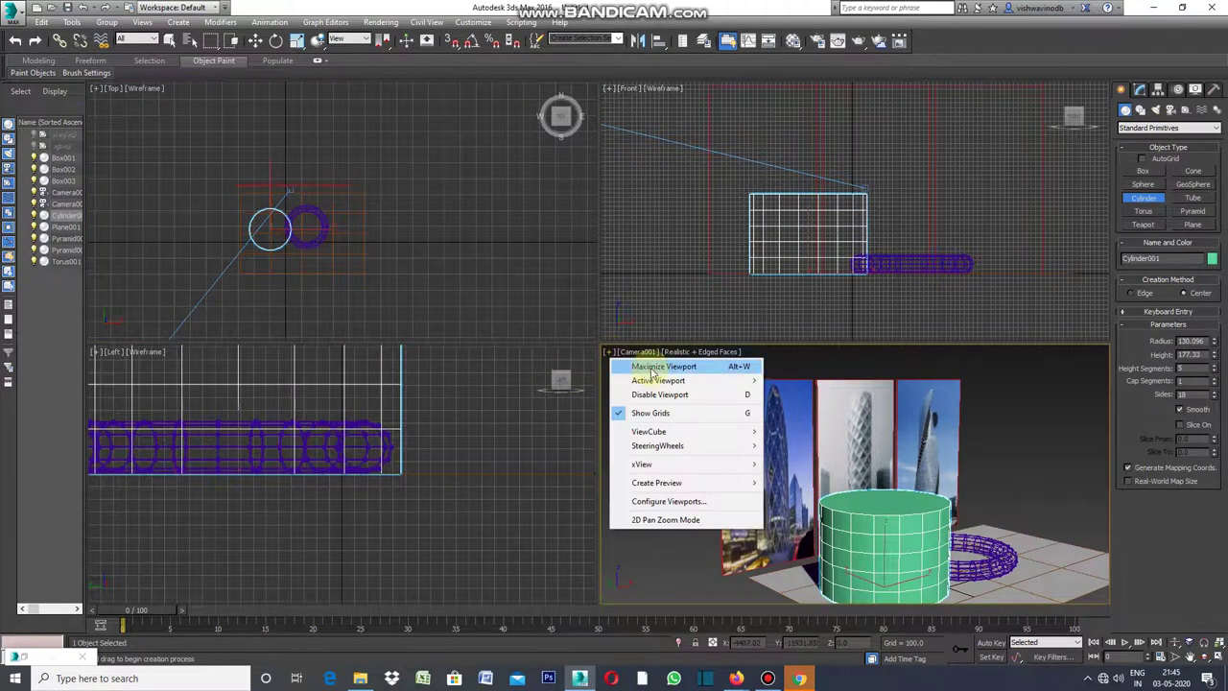
pyautogui.click(649, 366)
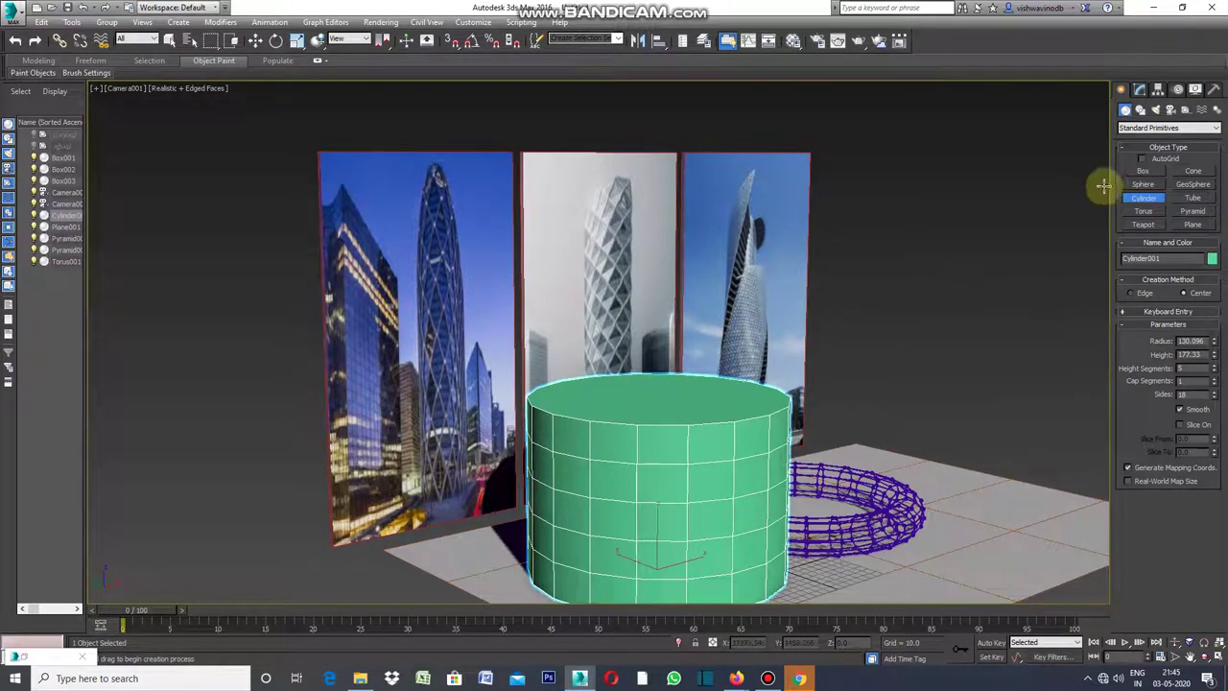
pyautogui.click(1141, 89)
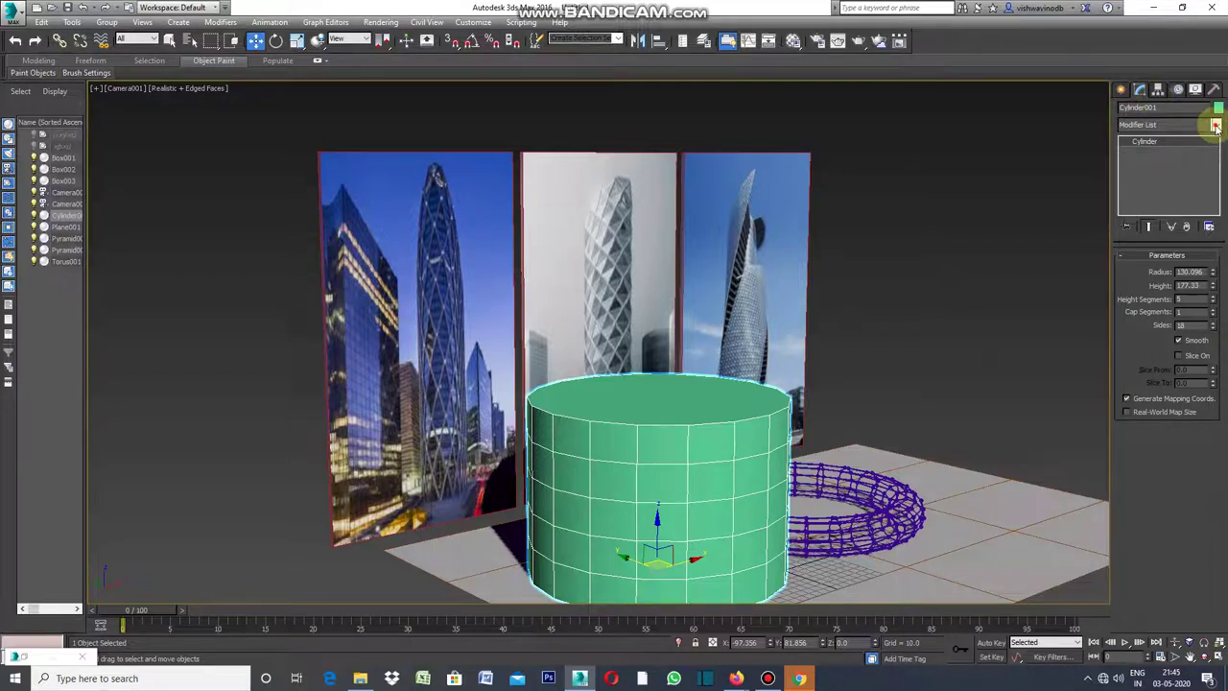
# Apply a Lattice modifier to Cylinder001.
pyautogui.click(1216, 126)
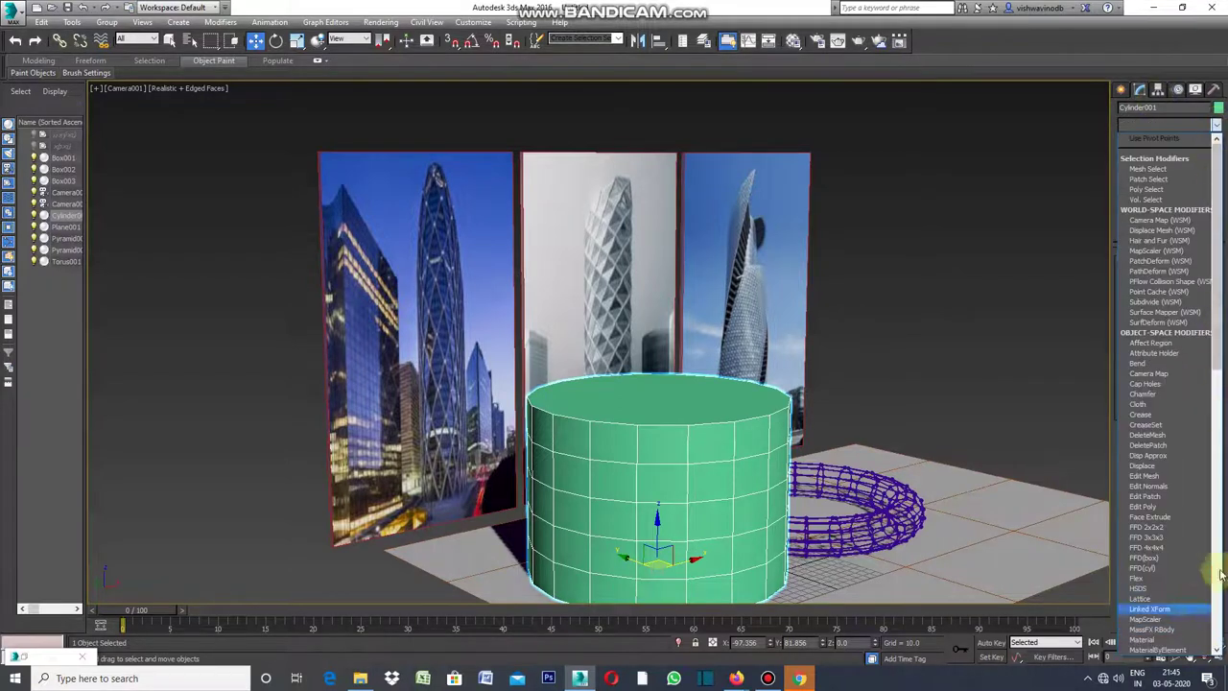
pyautogui.click(1218, 361)
pyautogui.moveTo(1219, 363); pyautogui.dragTo(1219, 388)
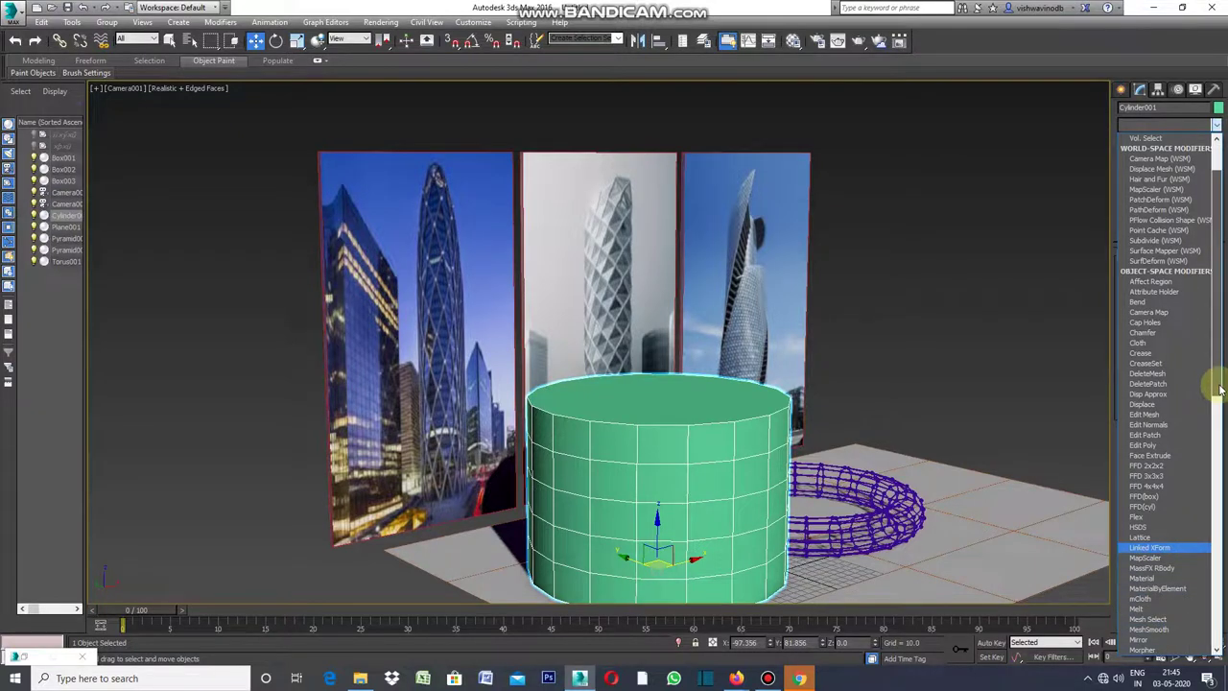
pyautogui.click(1152, 537)
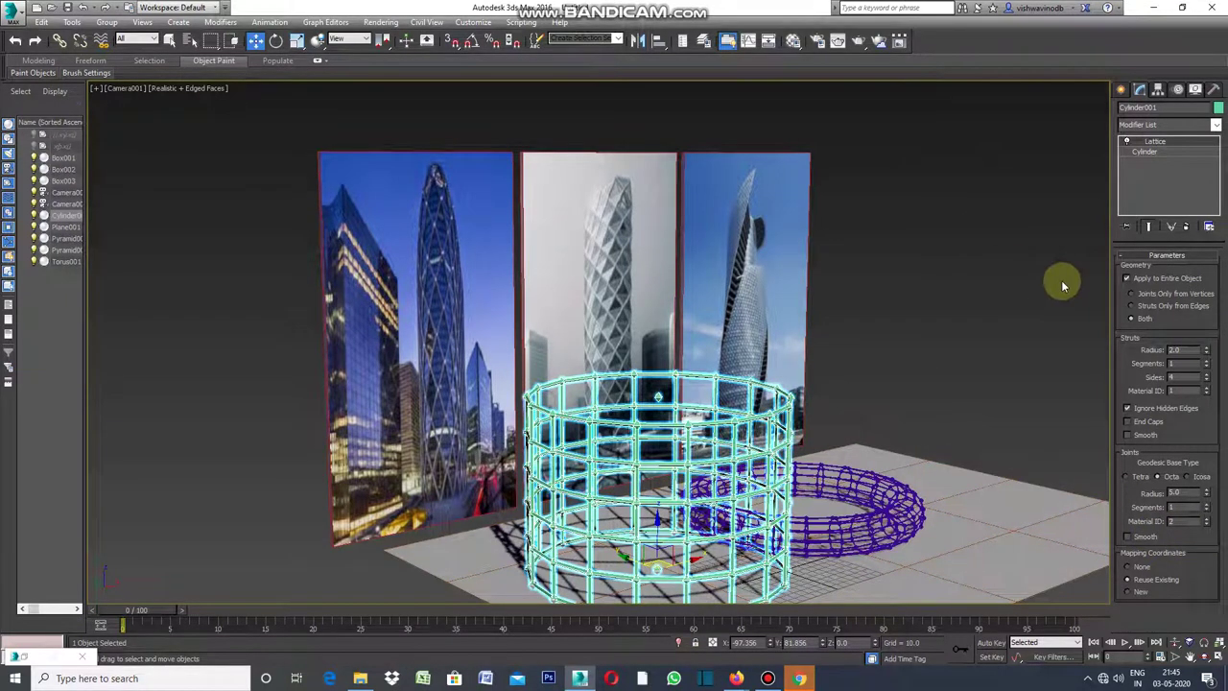
# Set the Lattice geometry to Both after previewing Joints Only and Struts Only.
pyautogui.click(1132, 296)
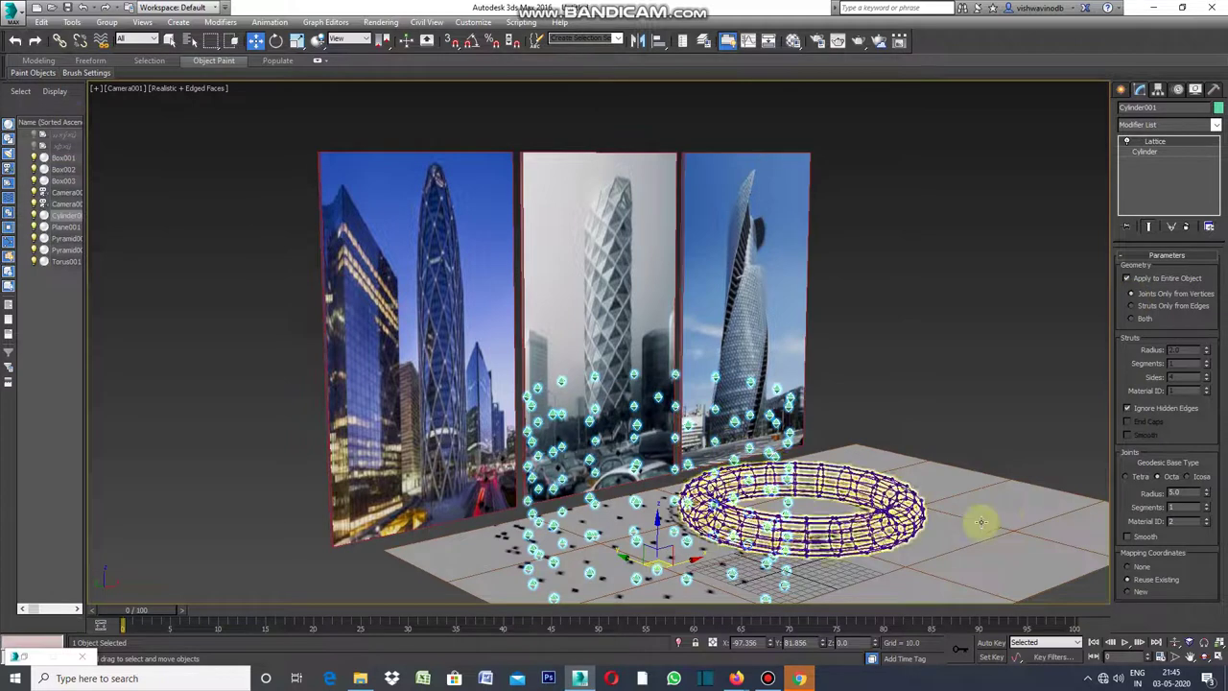
pyautogui.click(1133, 307)
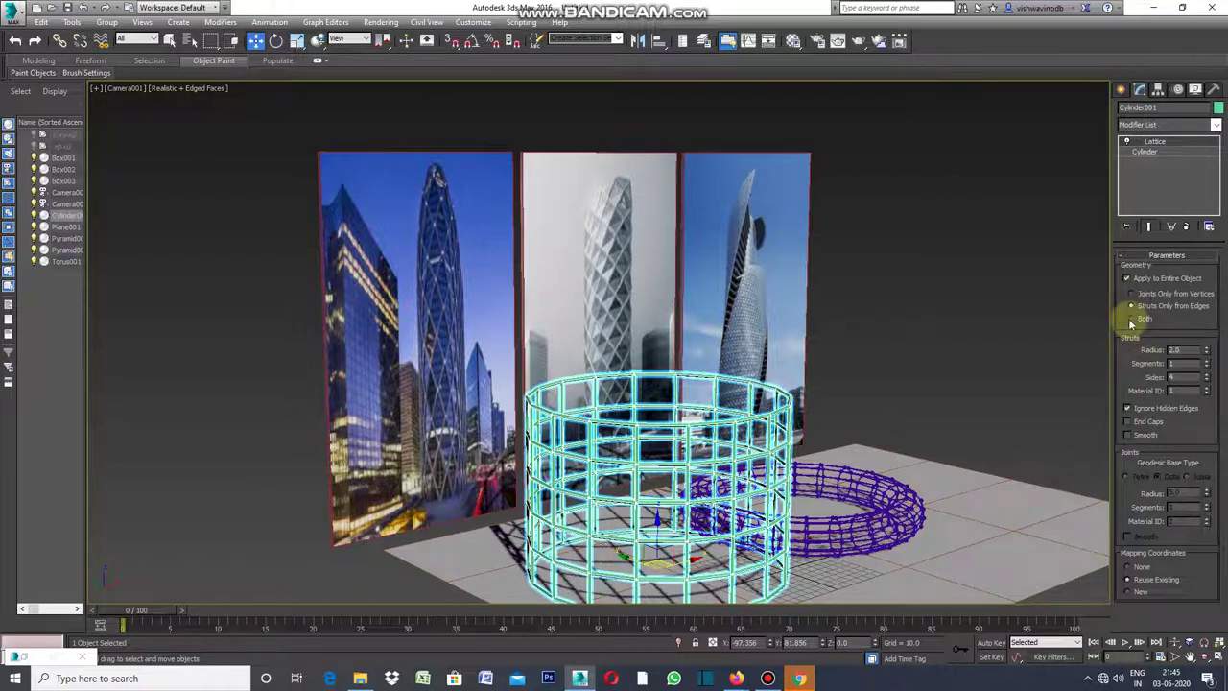
pyautogui.click(1132, 319)
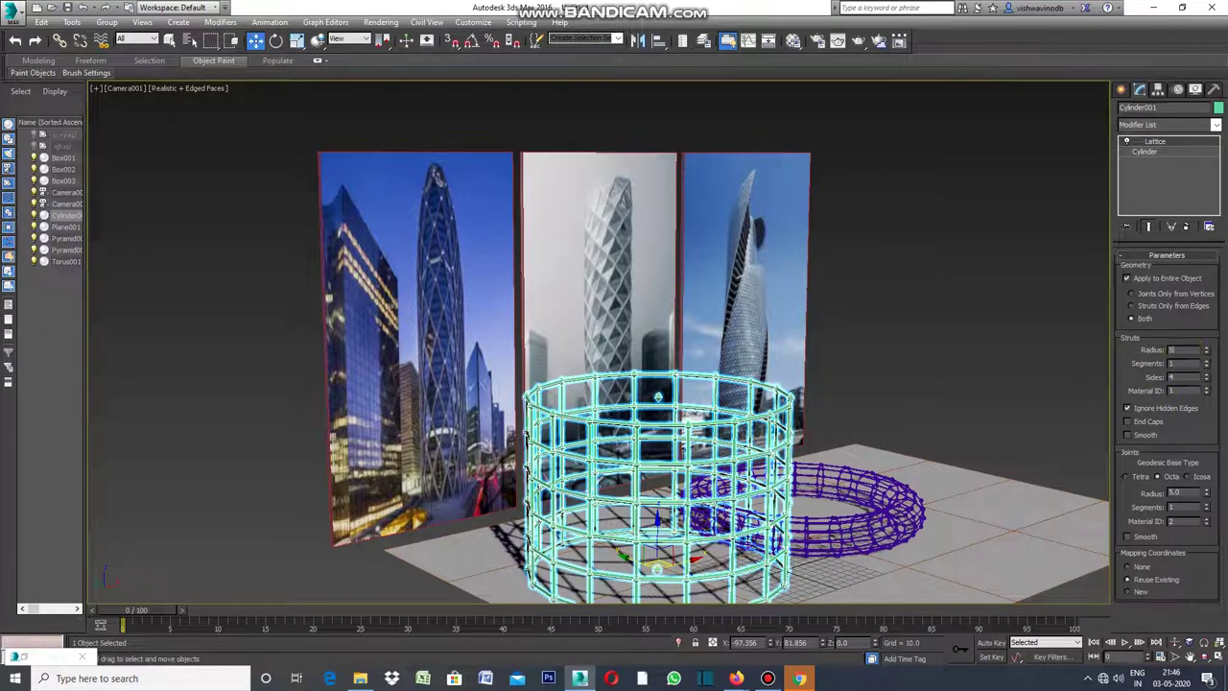
# Set the lattice strut radius to 2 and strut segments to 5.
pyautogui.write('5')
pyautogui.press('Return')
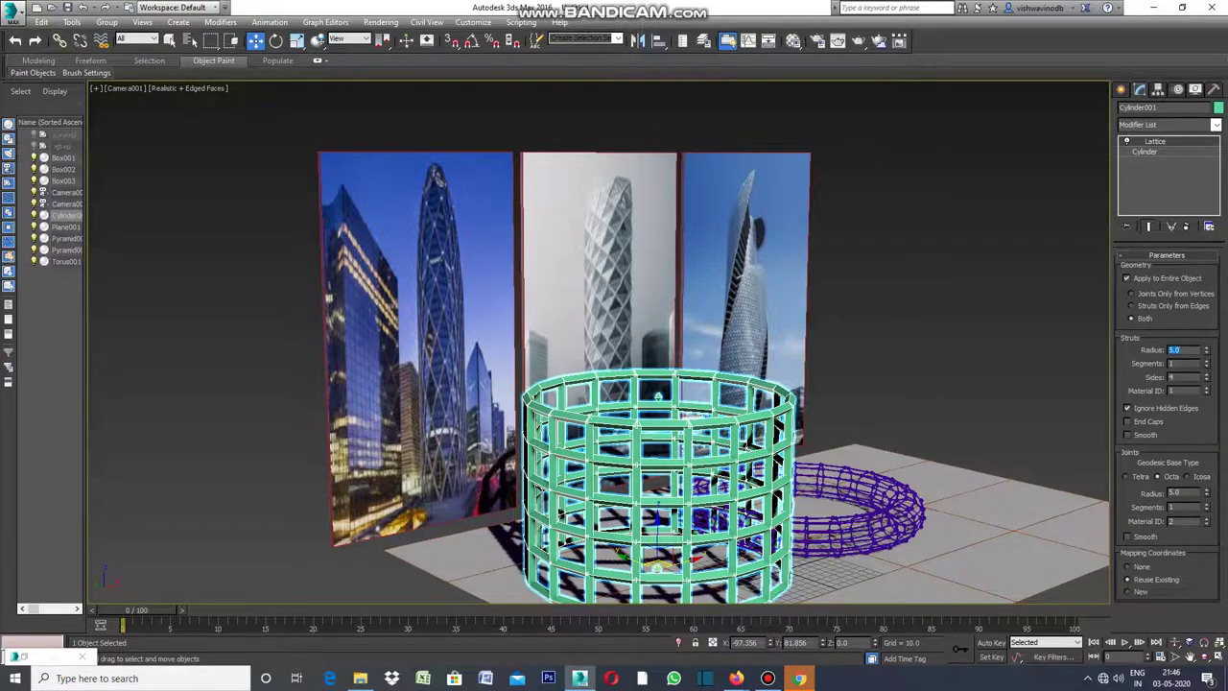
pyautogui.doubleClick(1187, 350)
pyautogui.write('2')
pyautogui.press('Return')
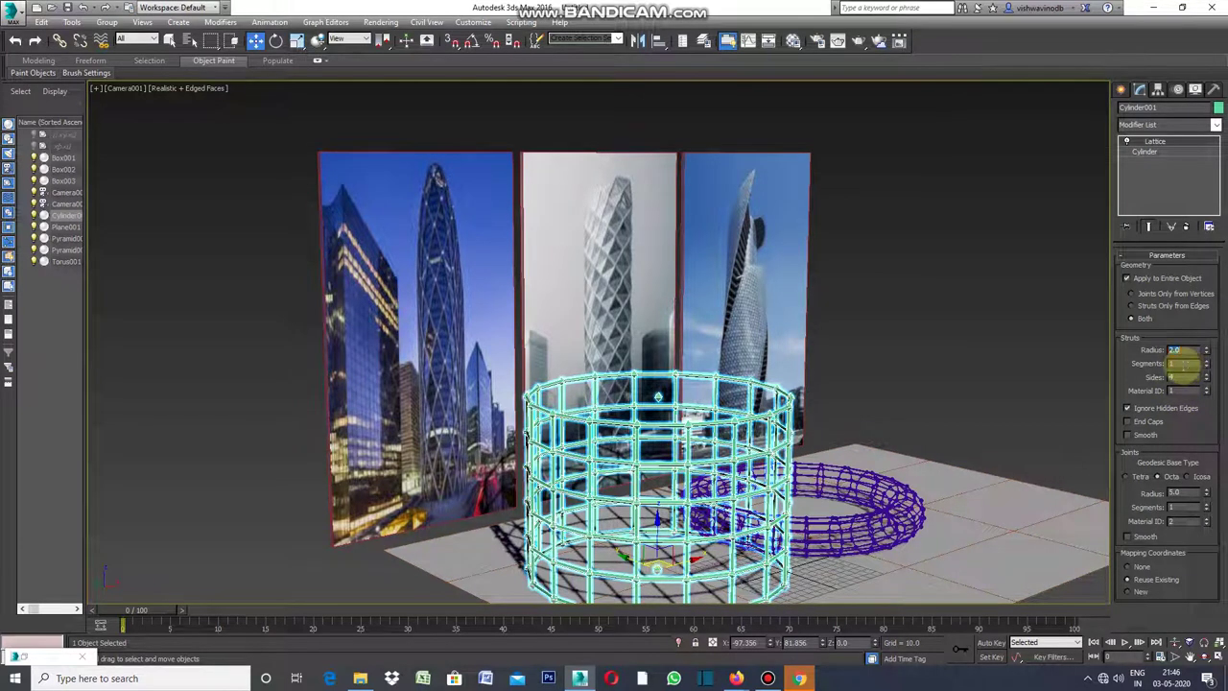
pyautogui.write('5')
pyautogui.press('Return')
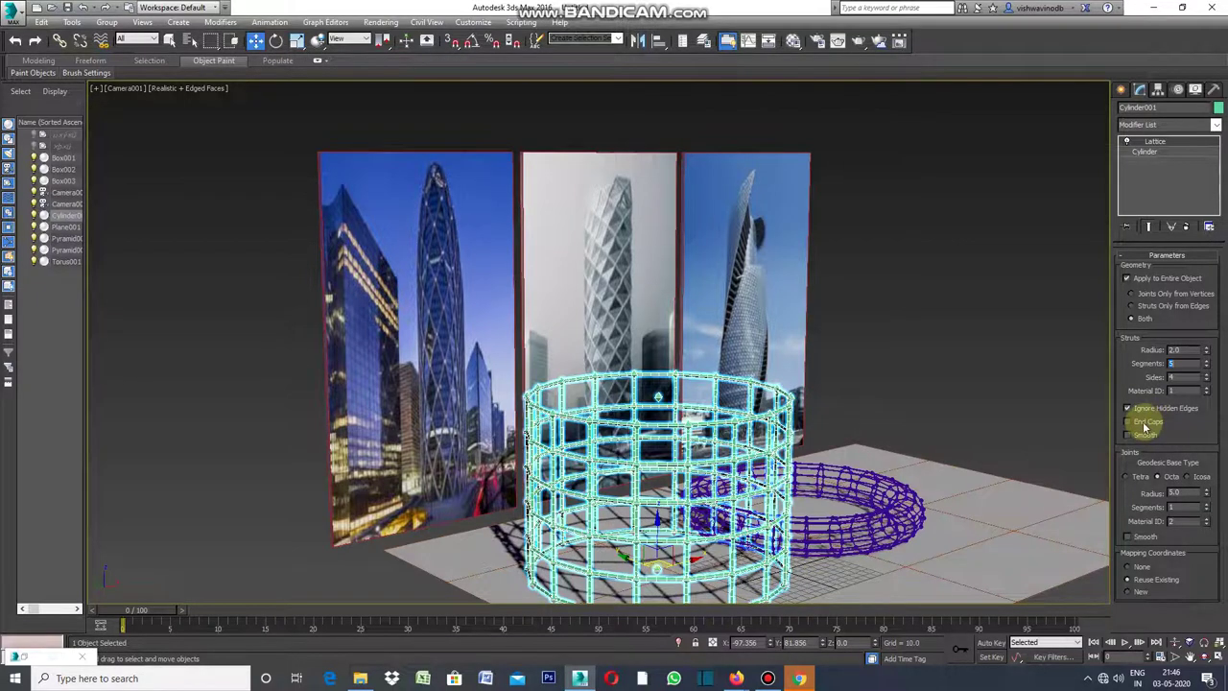
# Toggle Ignore Hidden Edges so the lattice keeps no diagonal struts.
pyautogui.click(1129, 410)
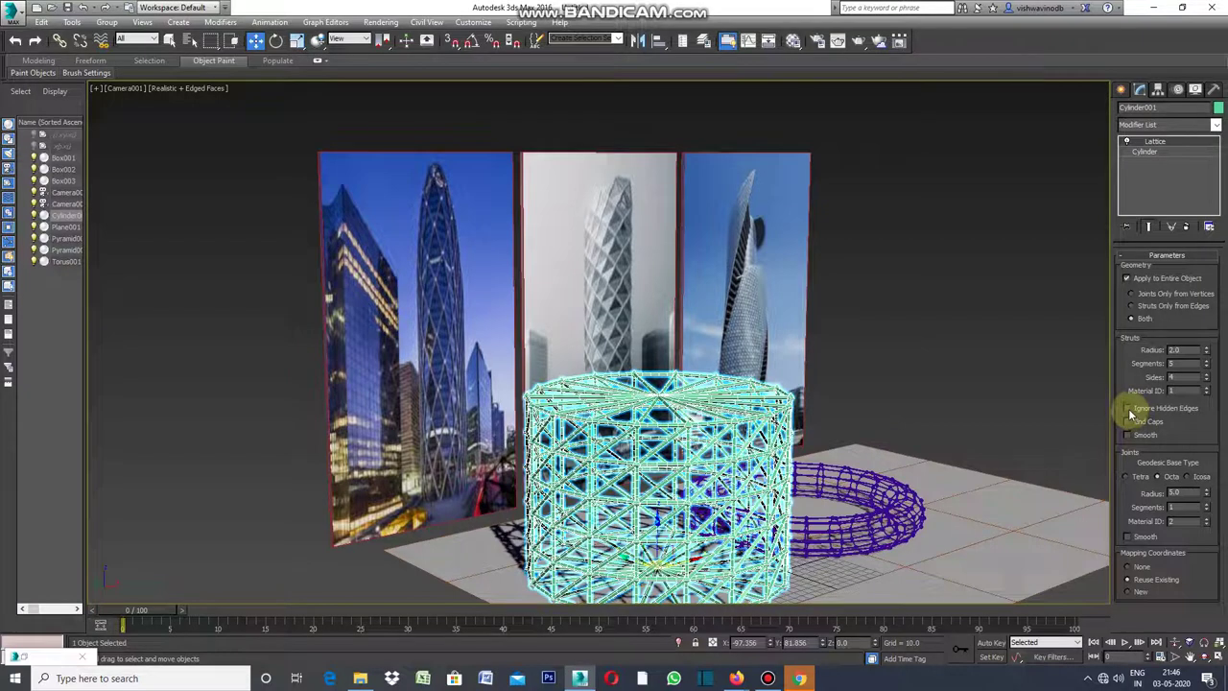
pyautogui.click(1129, 410)
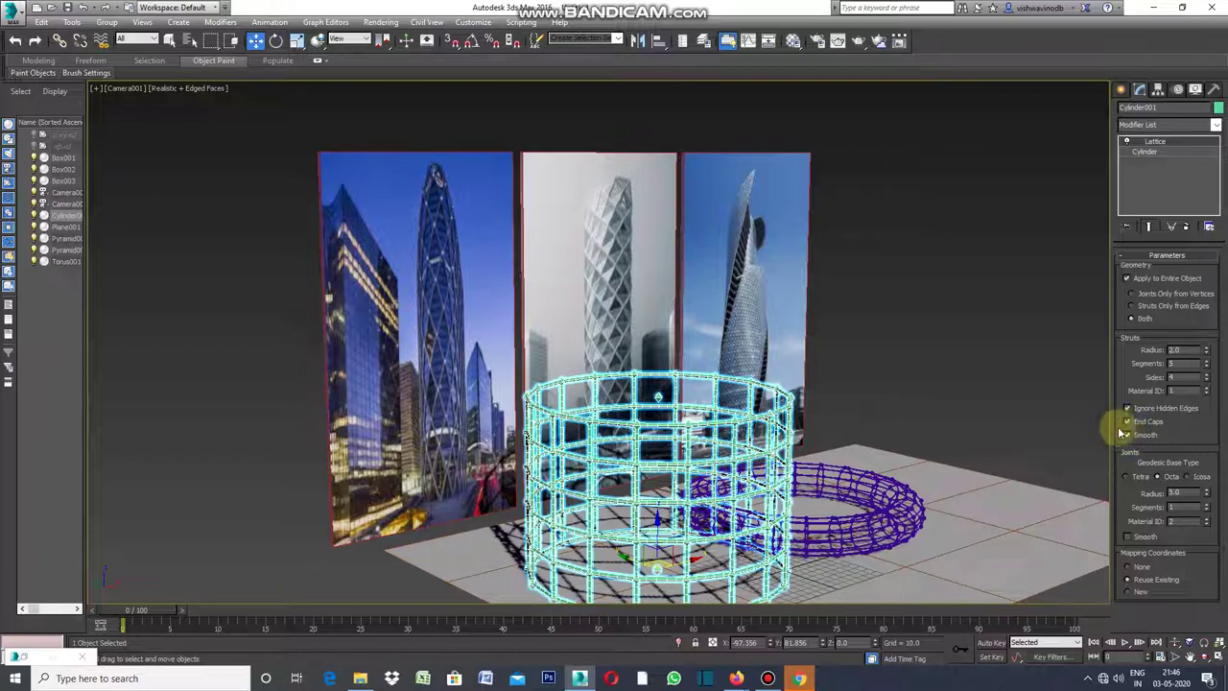
pyautogui.click(1130, 410)
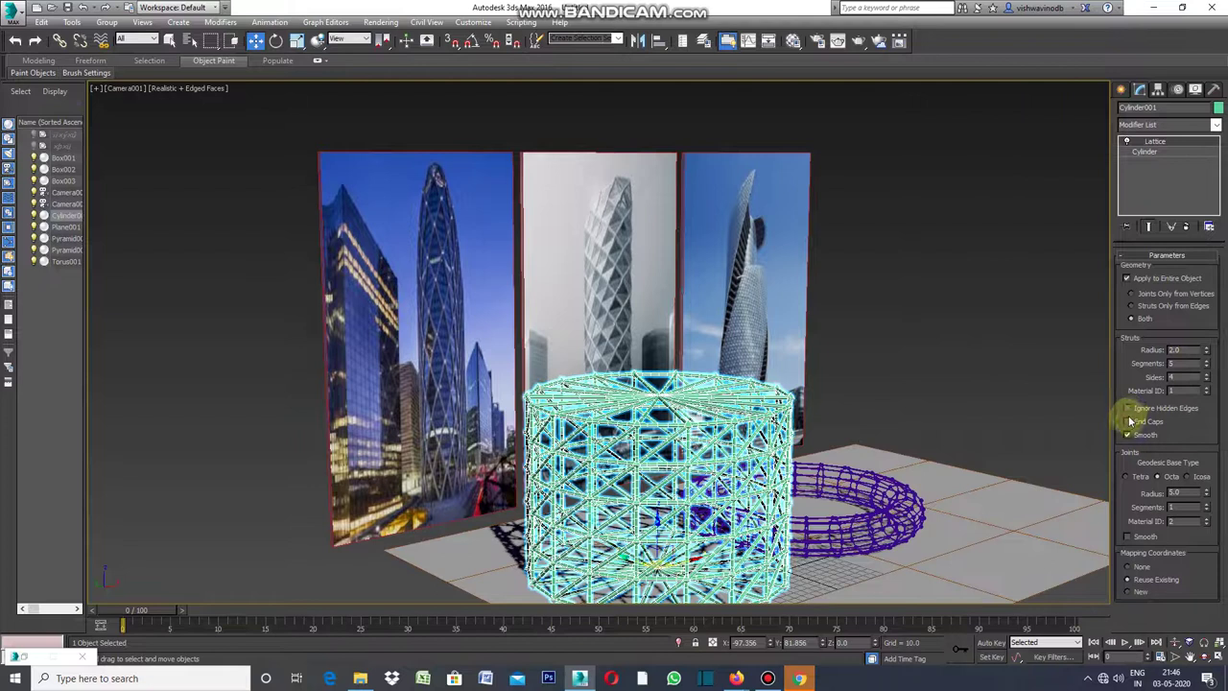
pyautogui.click(1128, 409)
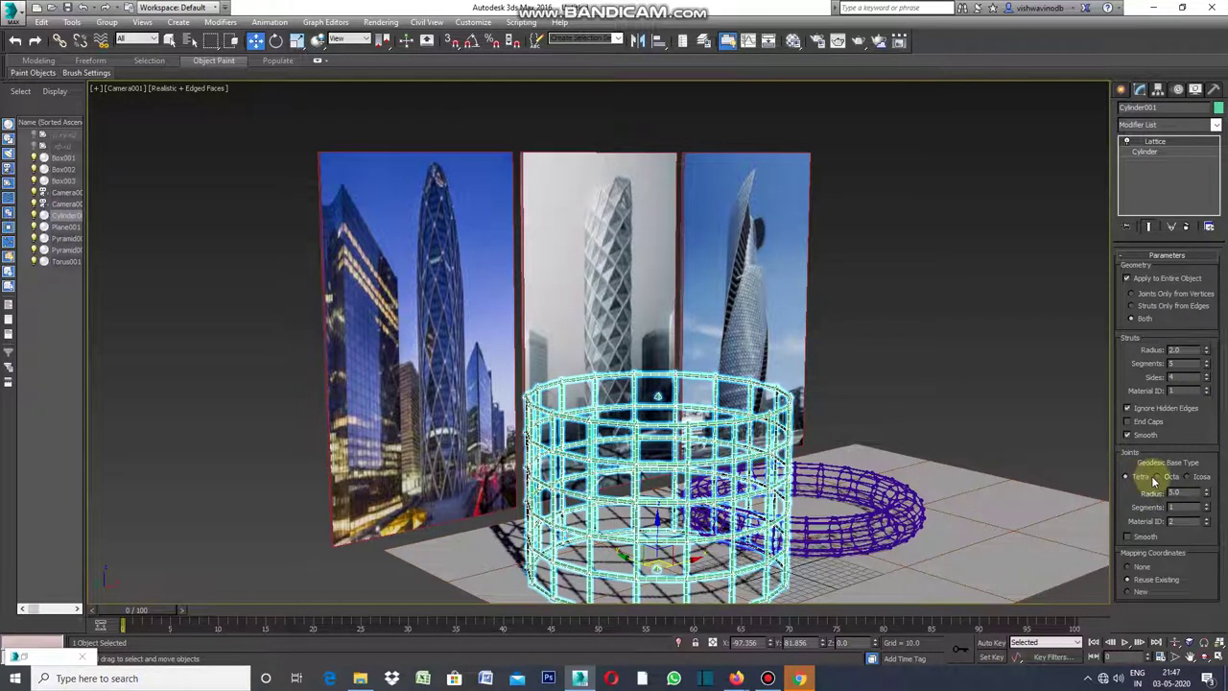
# Use icosahedral lattice joints and shrink the joint radius from 10 down to small nodes.
pyautogui.click(1158, 479)
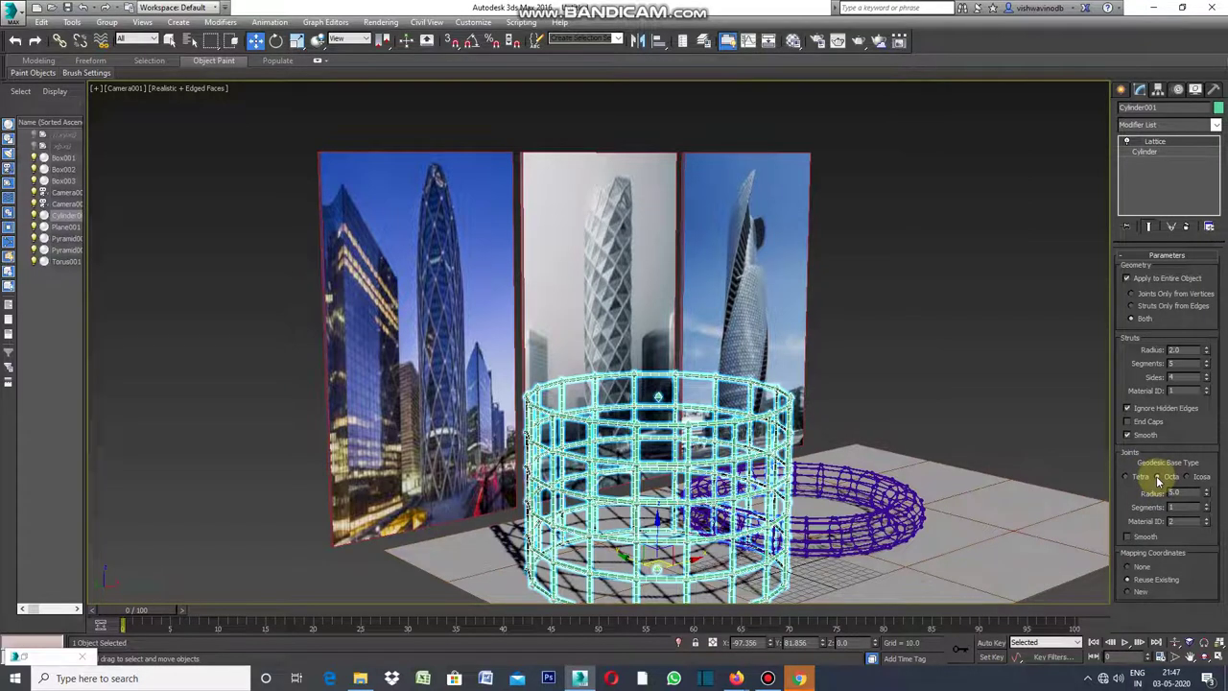
pyautogui.click(1188, 479)
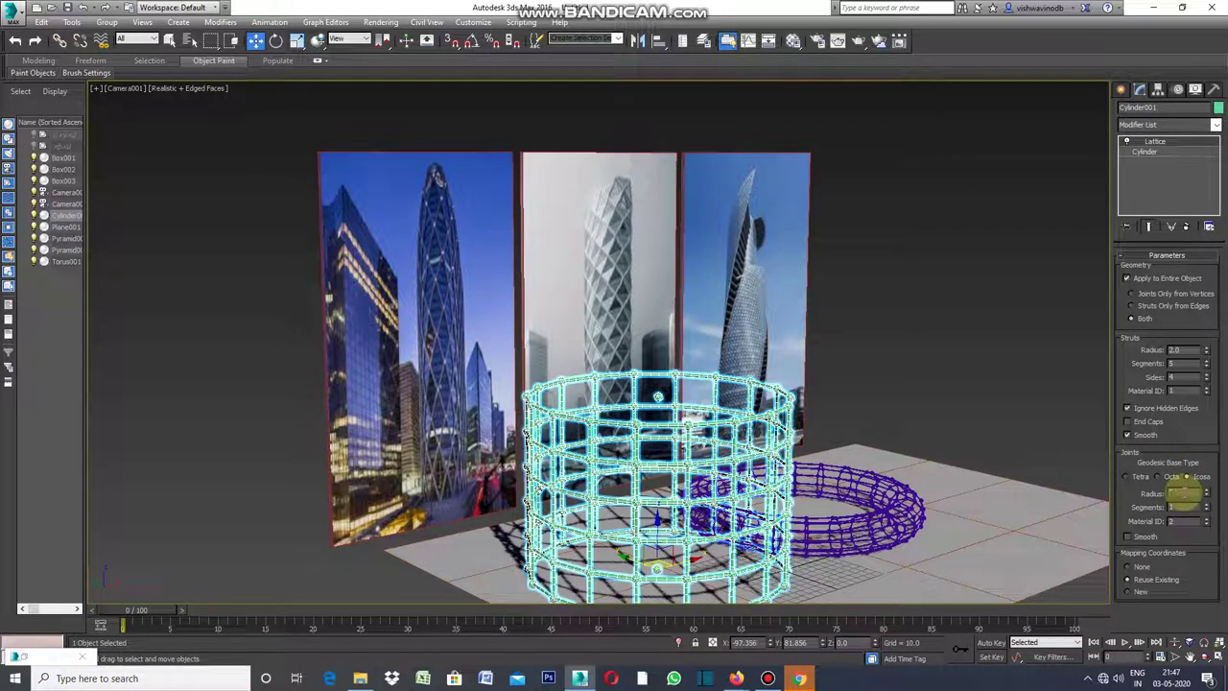
pyautogui.write('30')
pyautogui.press('Return')
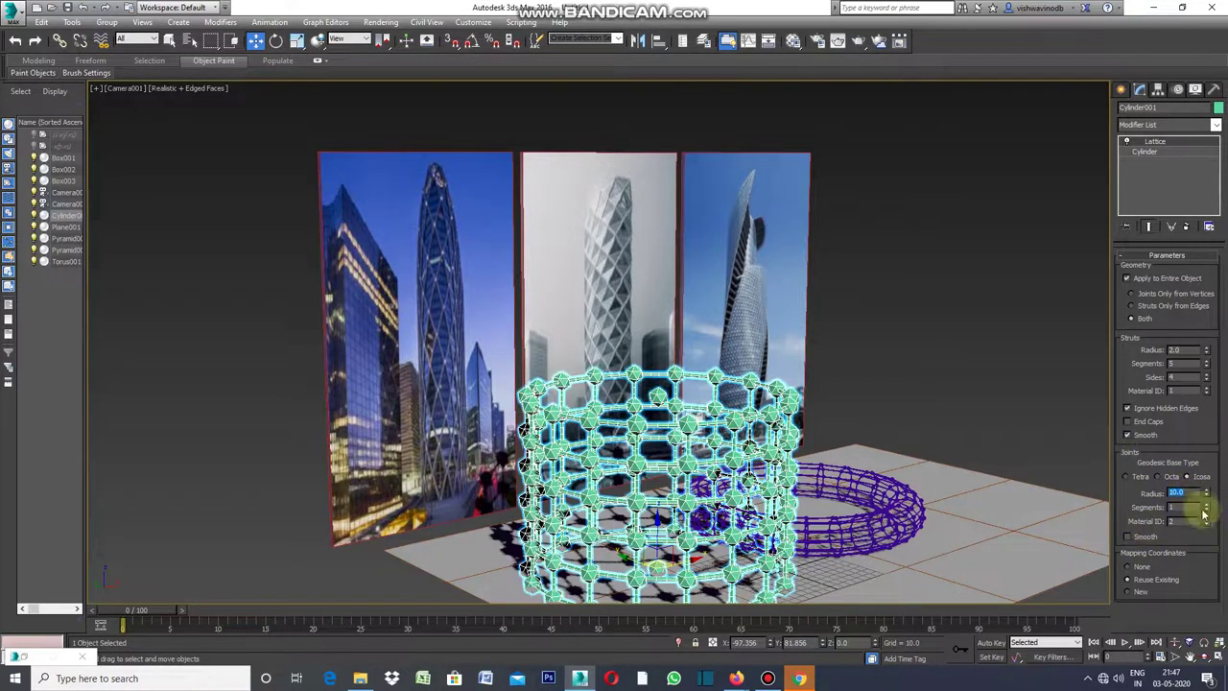
pyautogui.click(1129, 477)
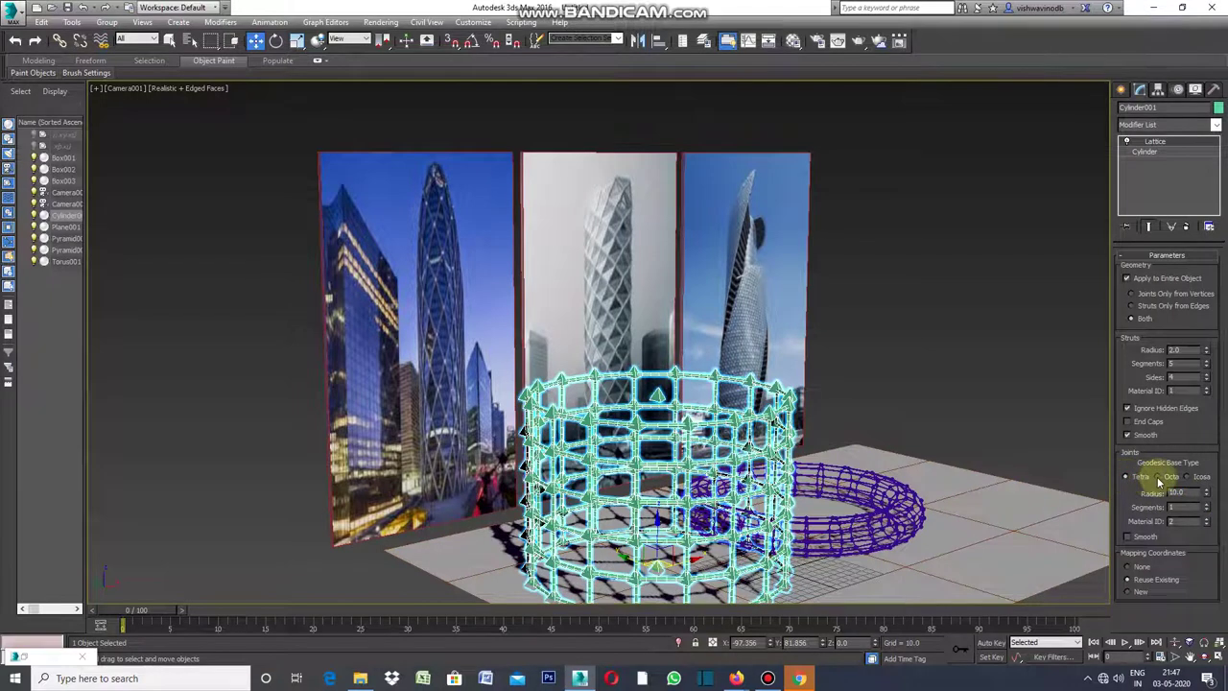
pyautogui.click(1160, 478)
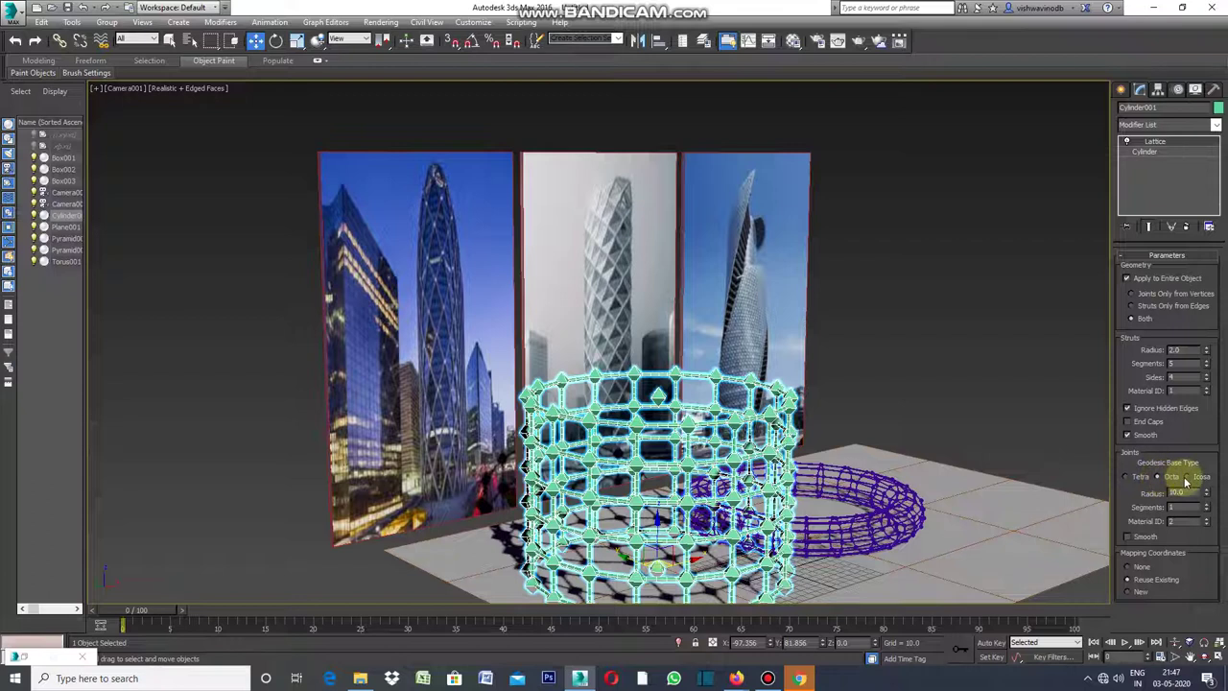
pyautogui.click(1186, 478)
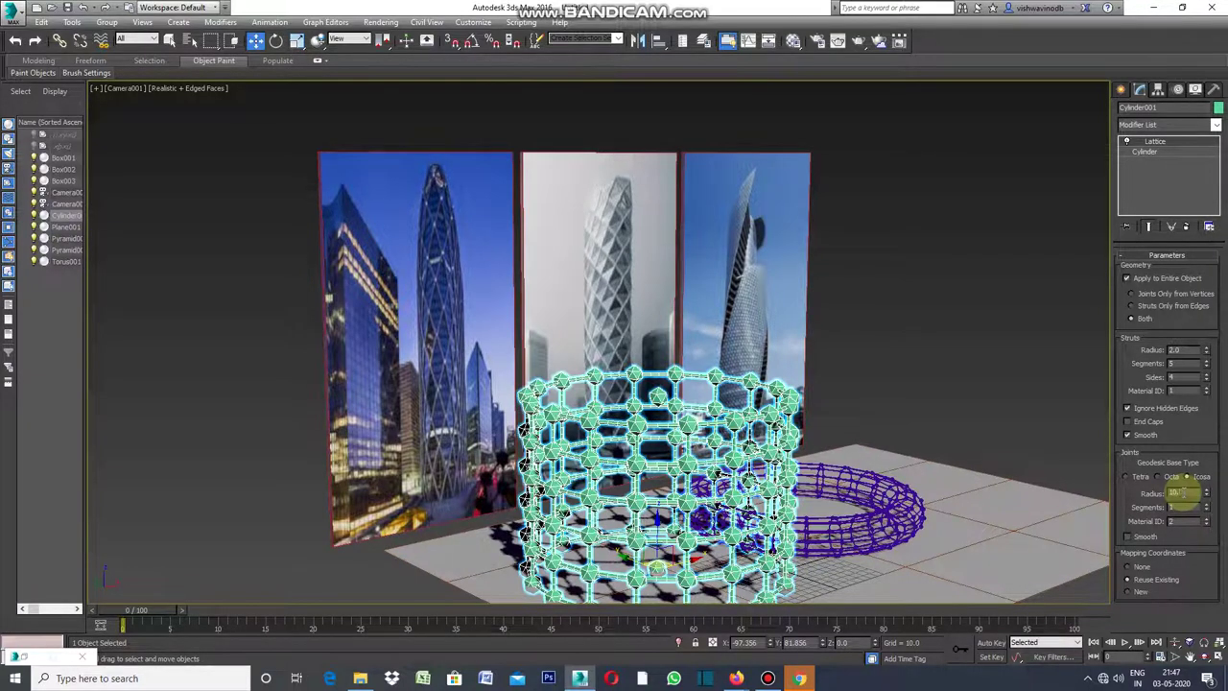
pyautogui.write('3')
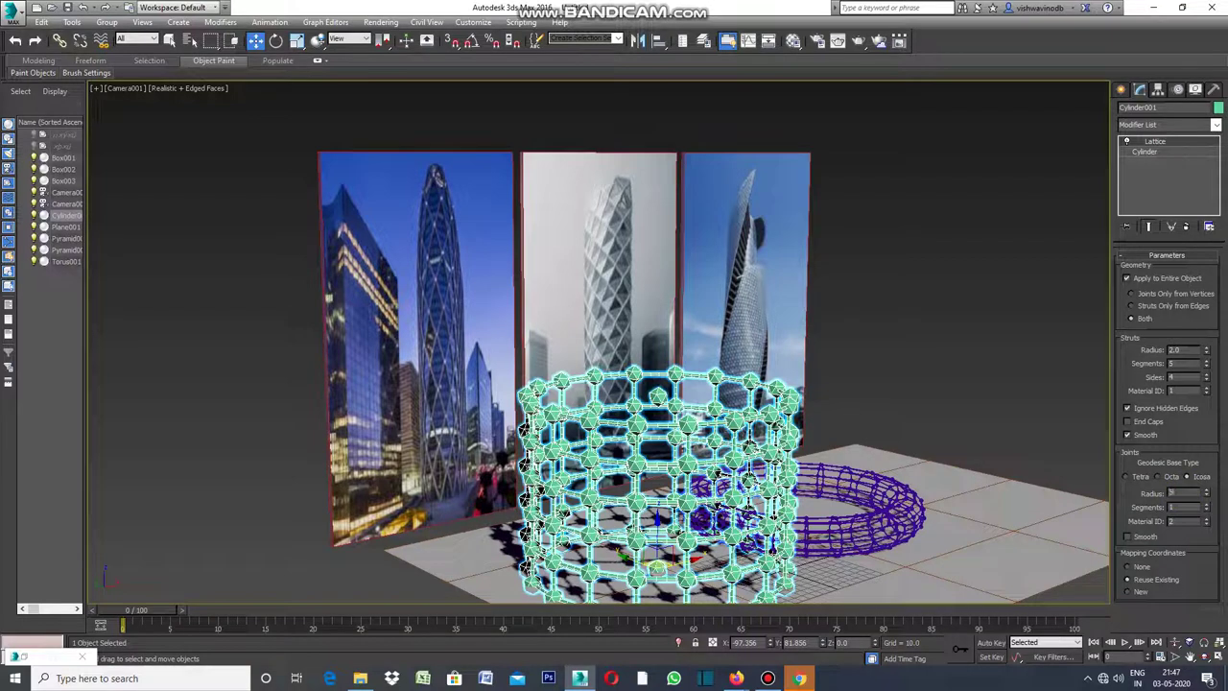
pyautogui.press('Return')
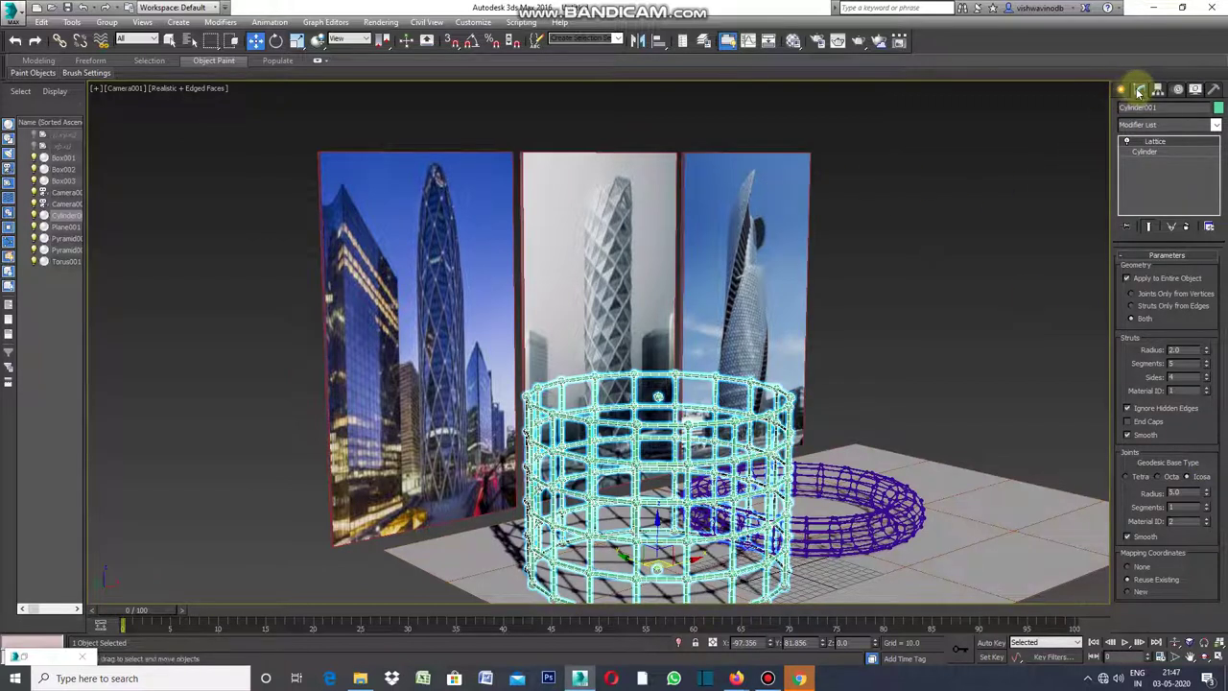
pyautogui.click(1216, 128)
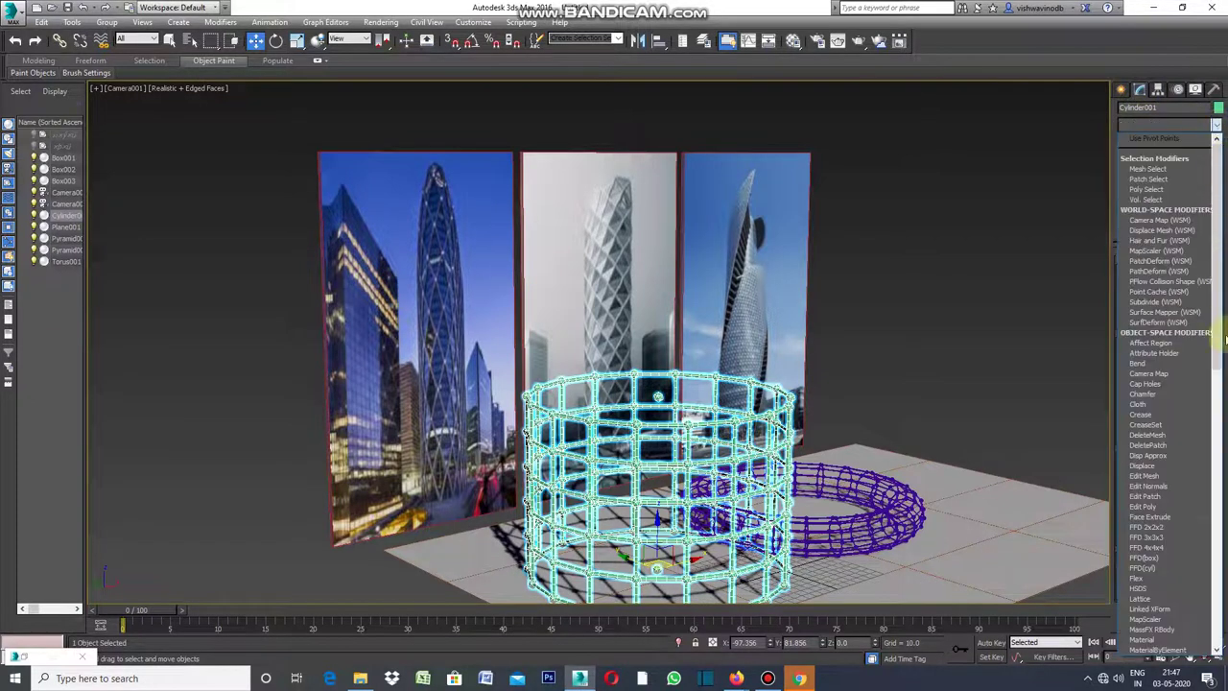
# Scroll the Modifier List and stack a Twist modifier on top of Lattice.
pyautogui.moveTo(1224, 338); pyautogui.dragTo(1223, 492)
pyautogui.scroll(-3, 1223, 537)
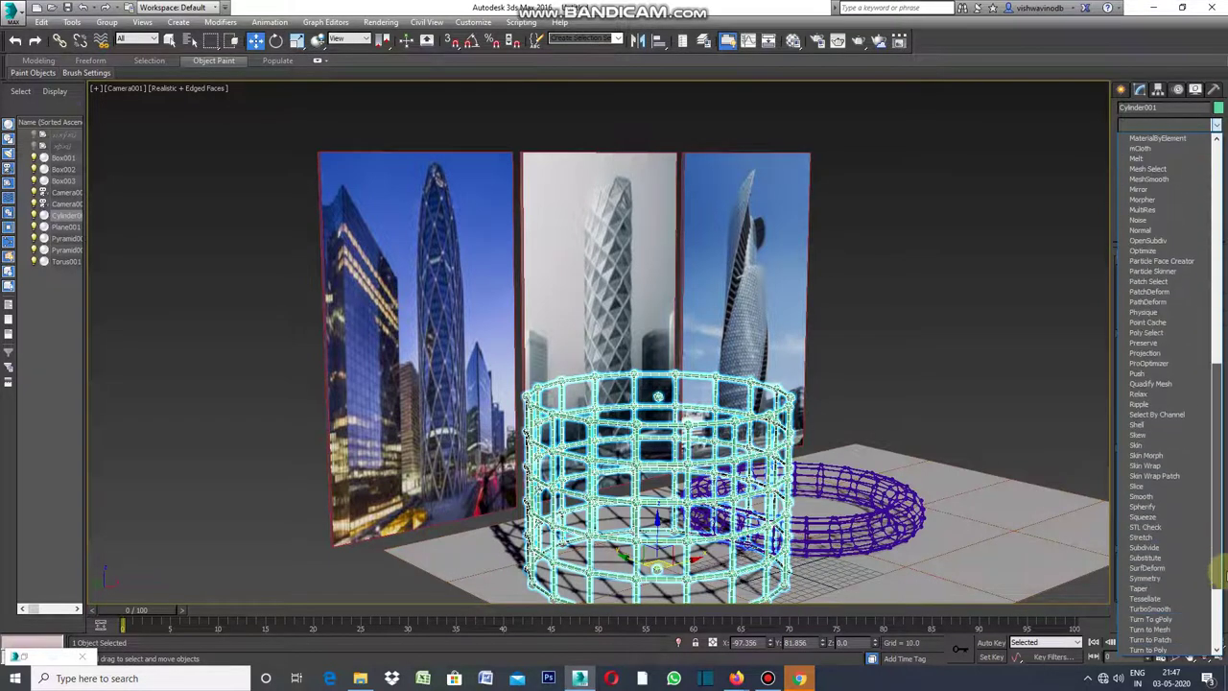
pyautogui.scroll(-4, 1220, 586)
pyautogui.scroll(-3, 1220, 605)
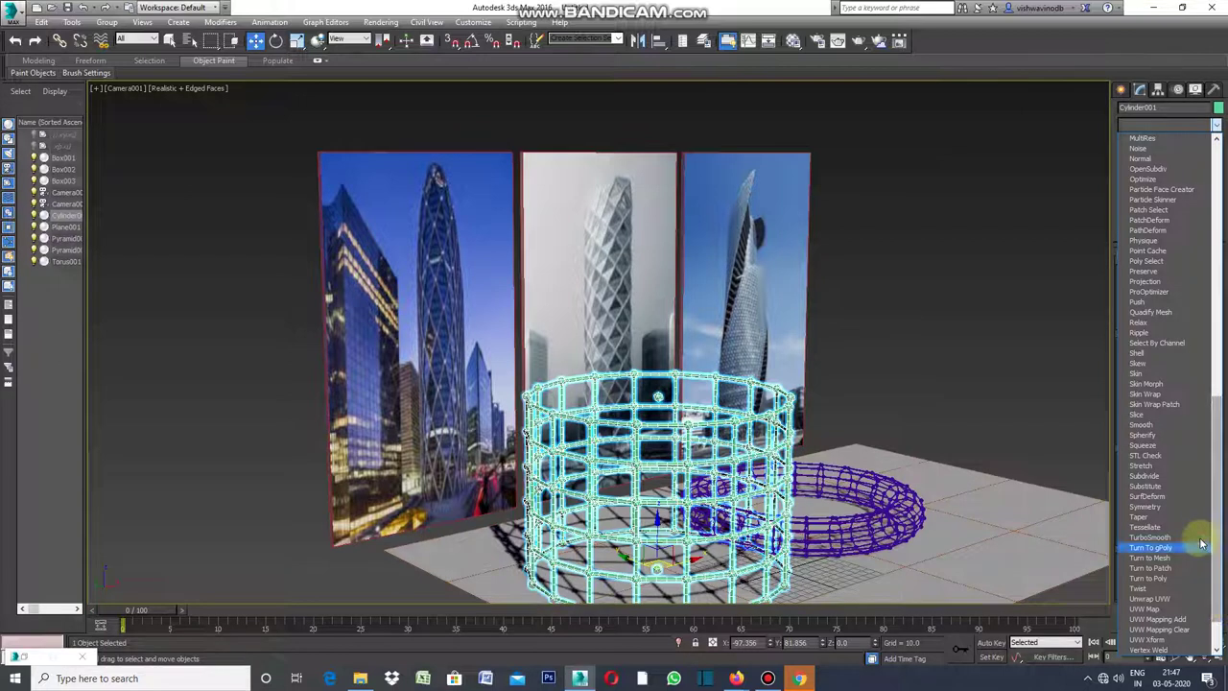
pyautogui.click(1150, 589)
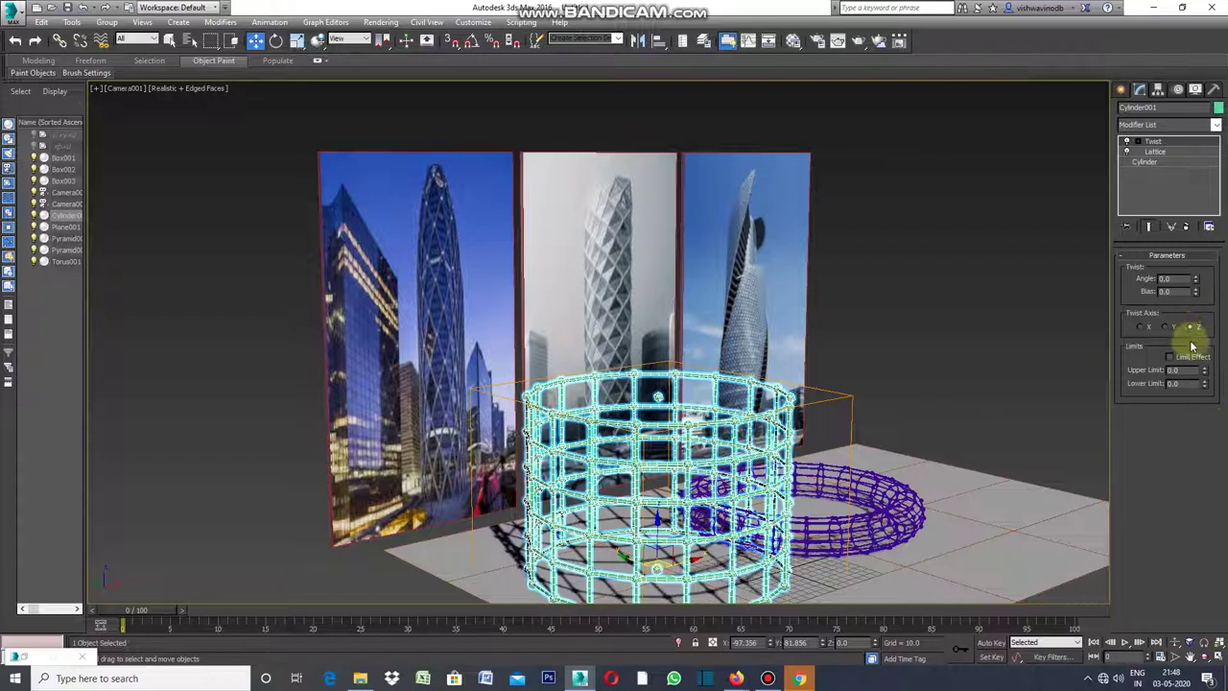
# Set the Twist angle to 60 after trying 20 and 30, with bias 5.
pyautogui.click(1174, 279)
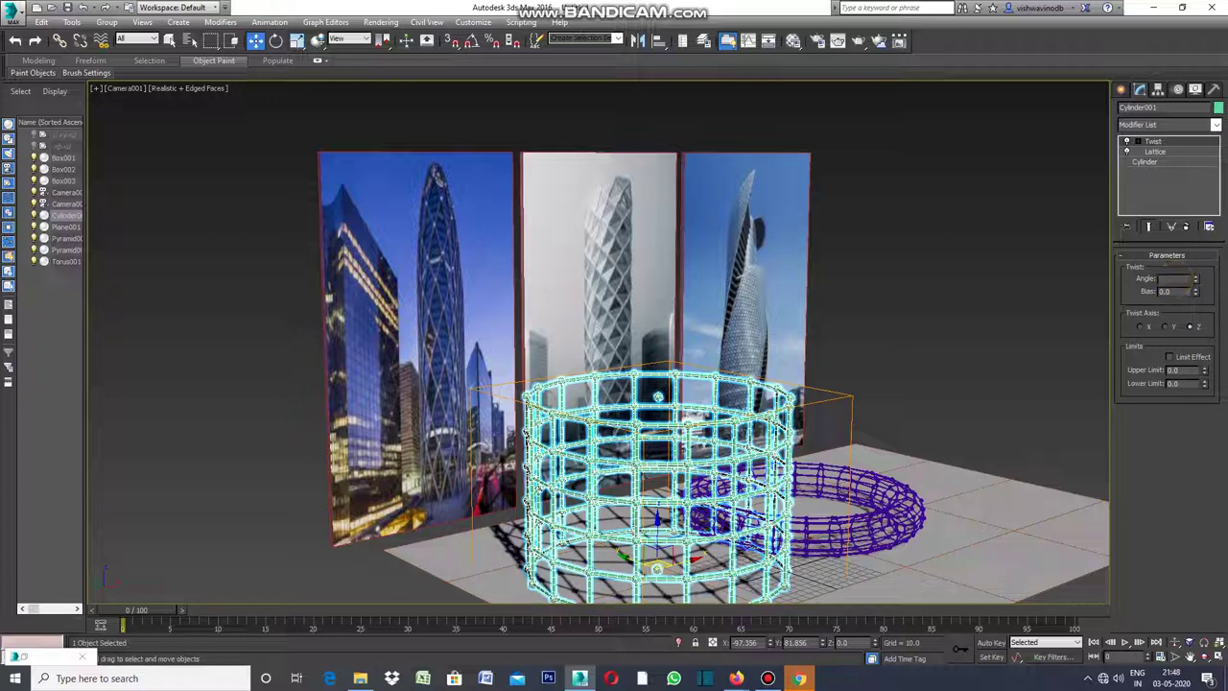
pyautogui.write('20')
pyautogui.press('Return')
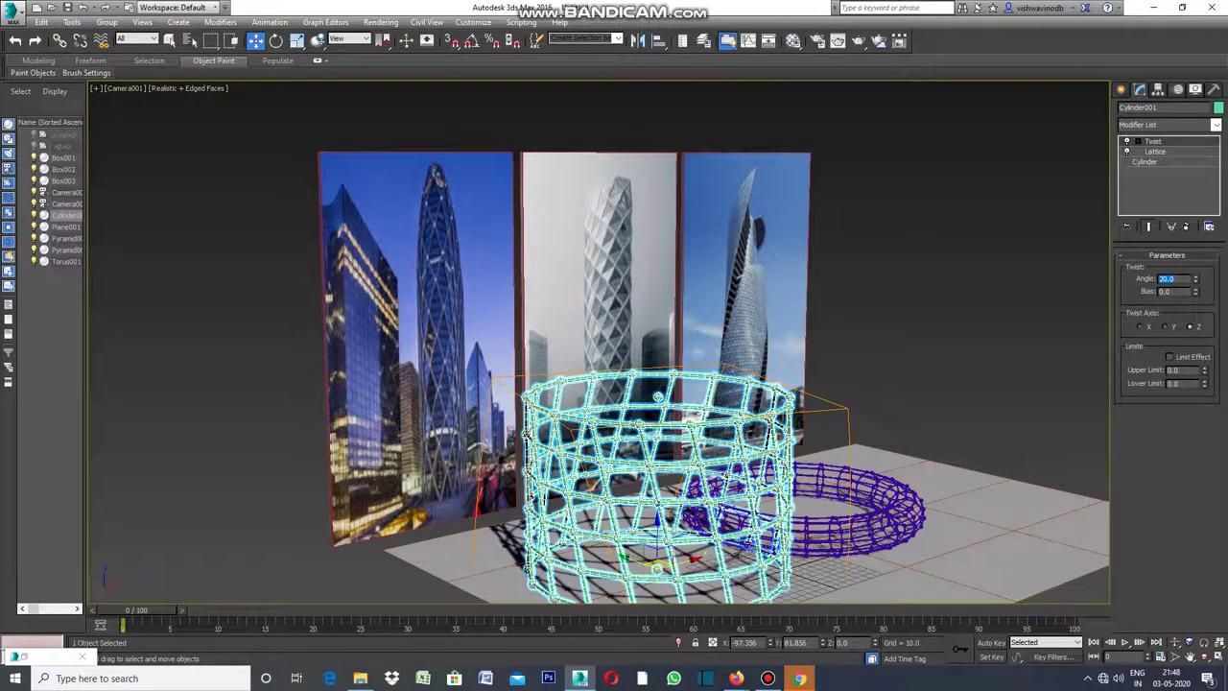
pyautogui.click(1179, 278)
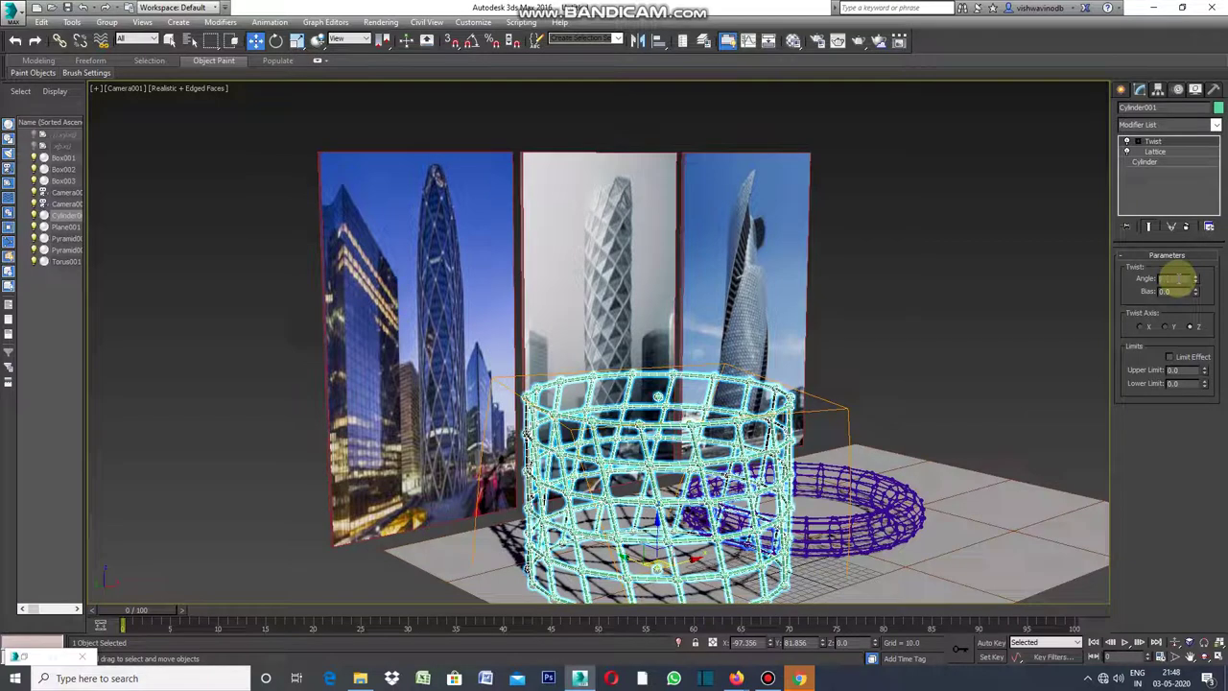
pyautogui.write('30')
pyautogui.press('Return')
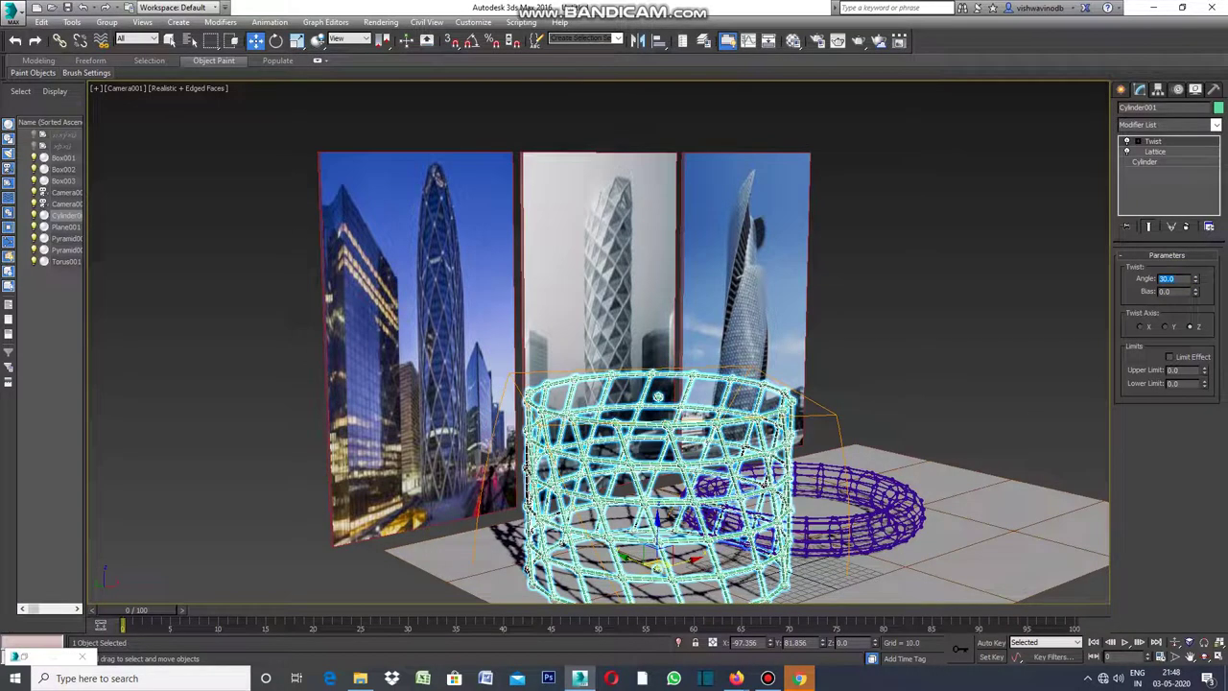
pyautogui.click(1177, 278)
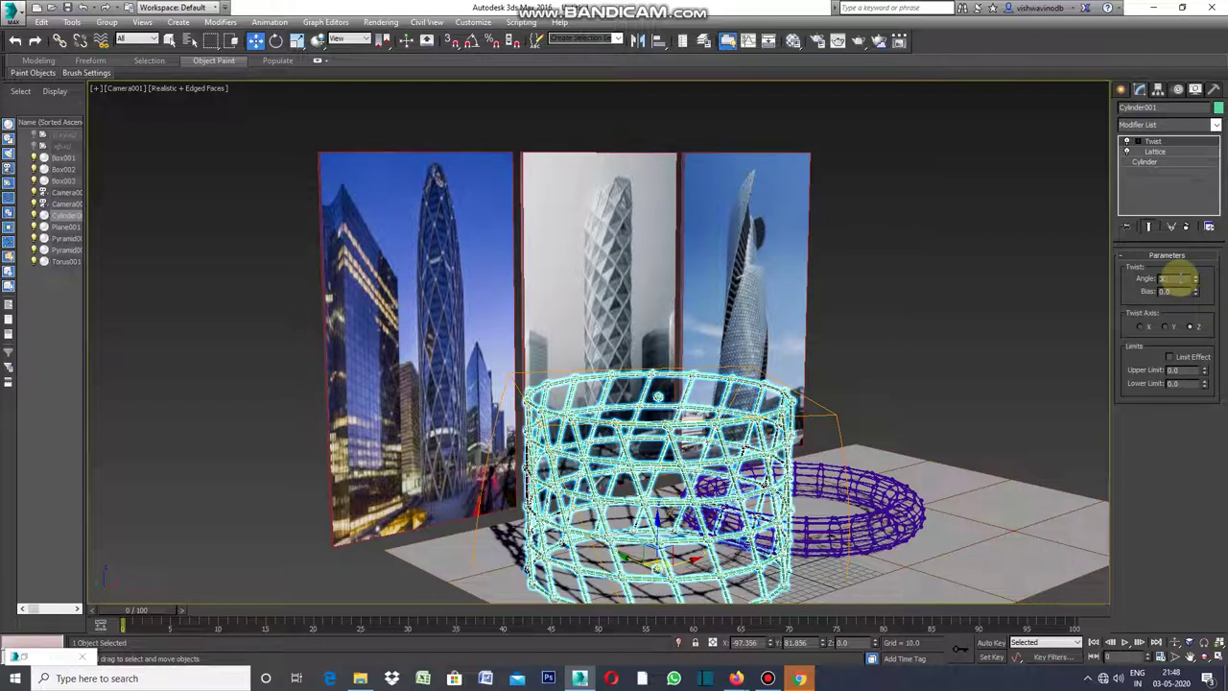
pyautogui.write('60')
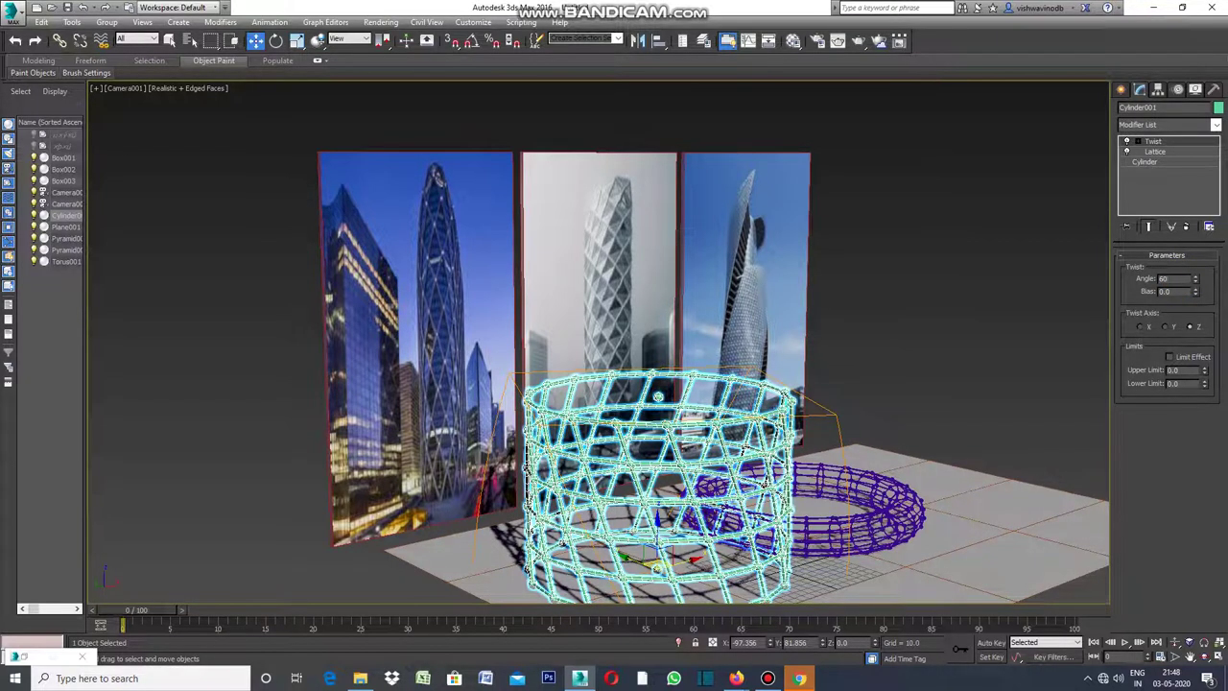
pyautogui.press('Return')
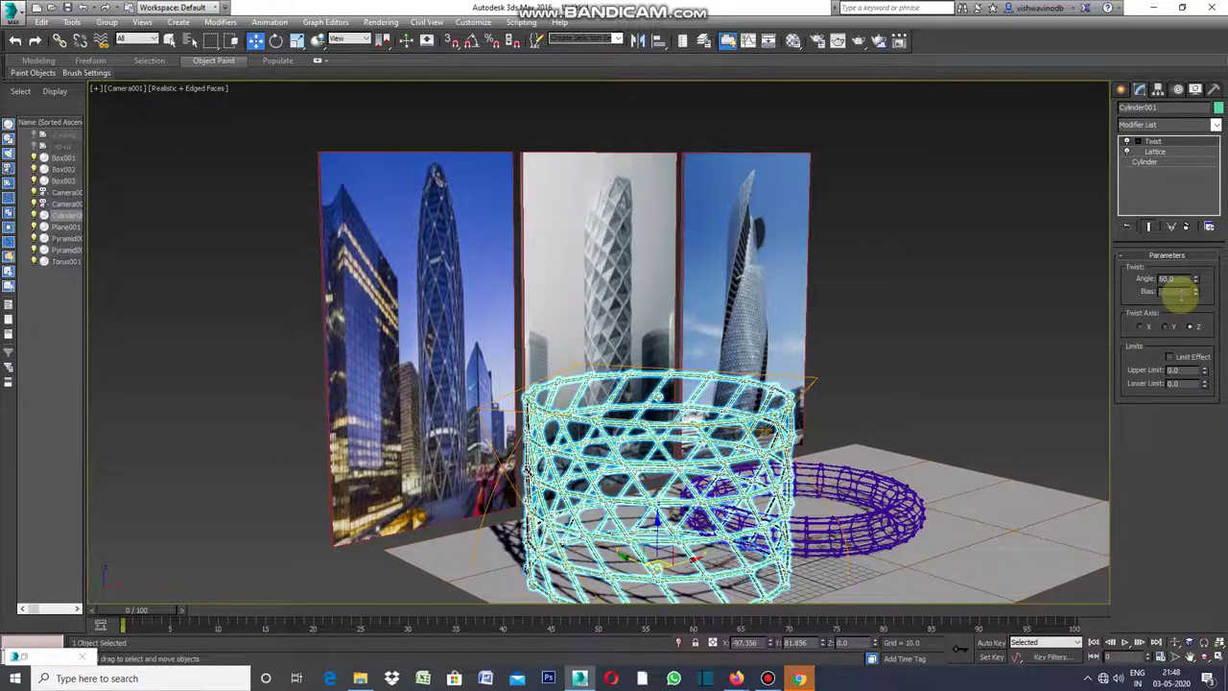
pyautogui.write('5')
pyautogui.press('Return')
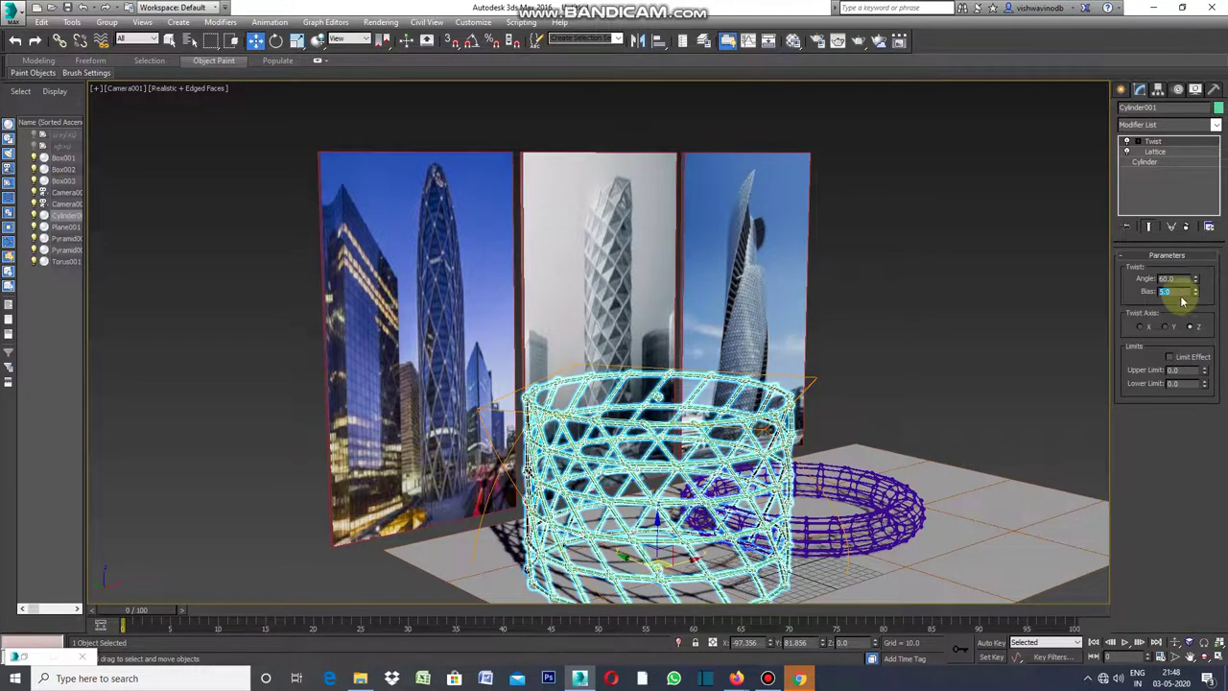
pyautogui.click(1142, 327)
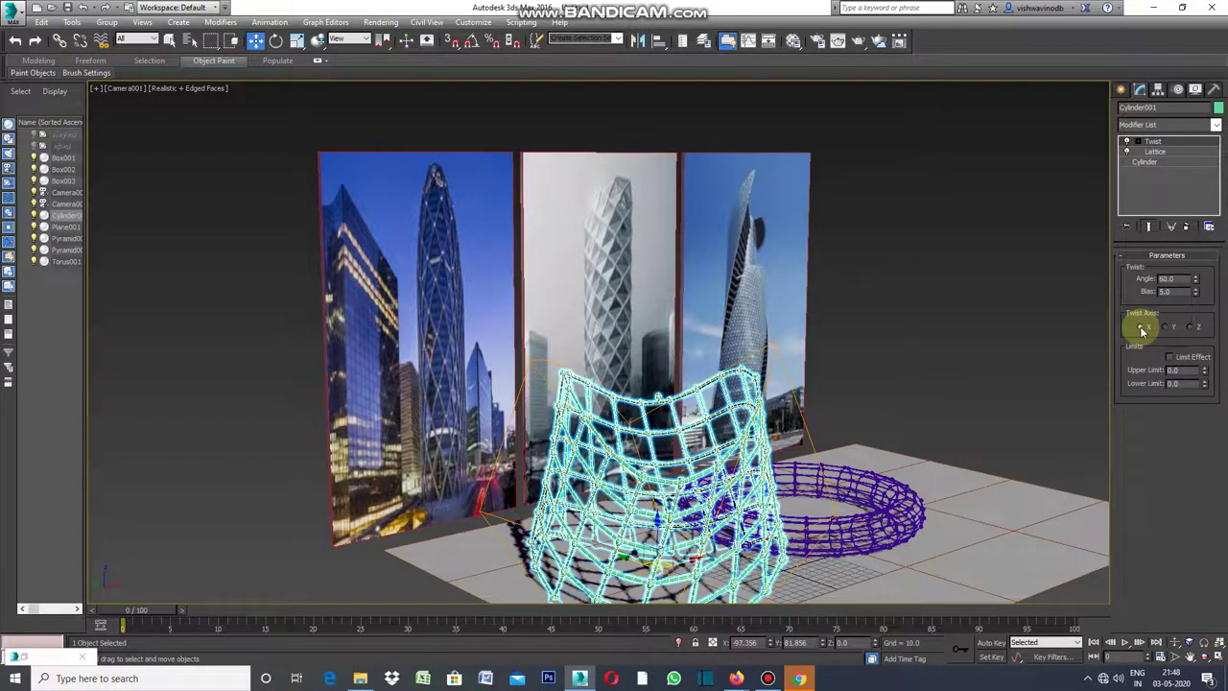
pyautogui.click(1167, 327)
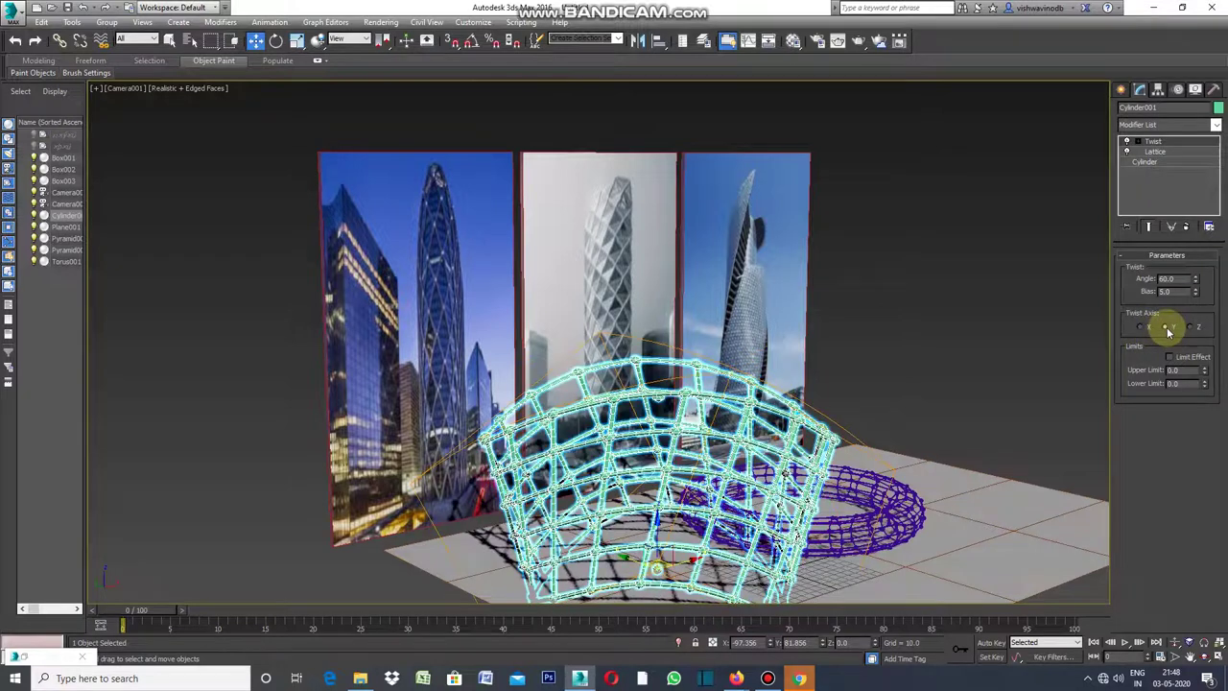
pyautogui.click(1190, 327)
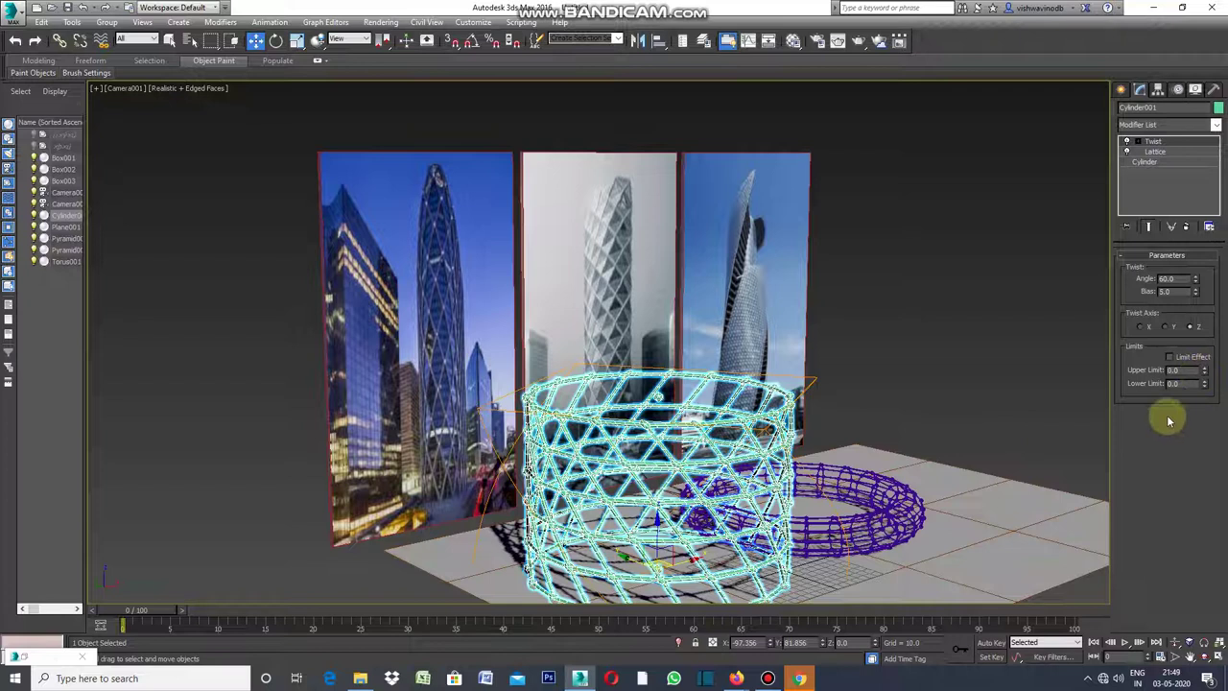
pyautogui.click(1170, 358)
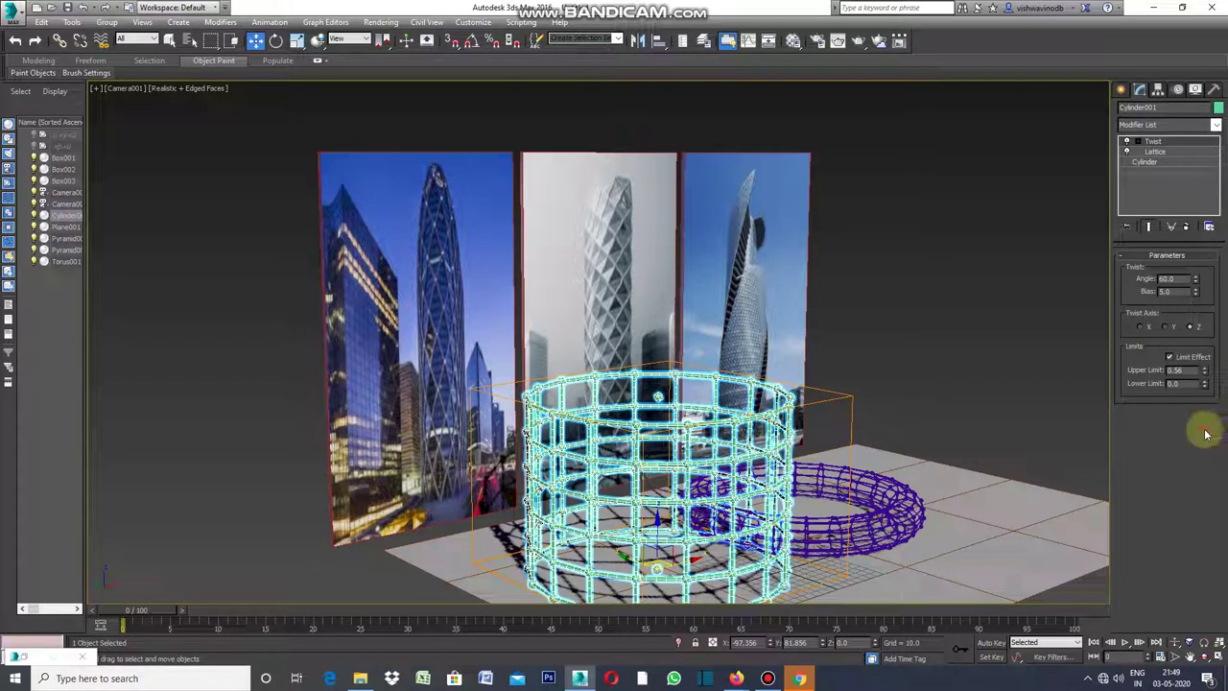
pyautogui.click(1169, 356)
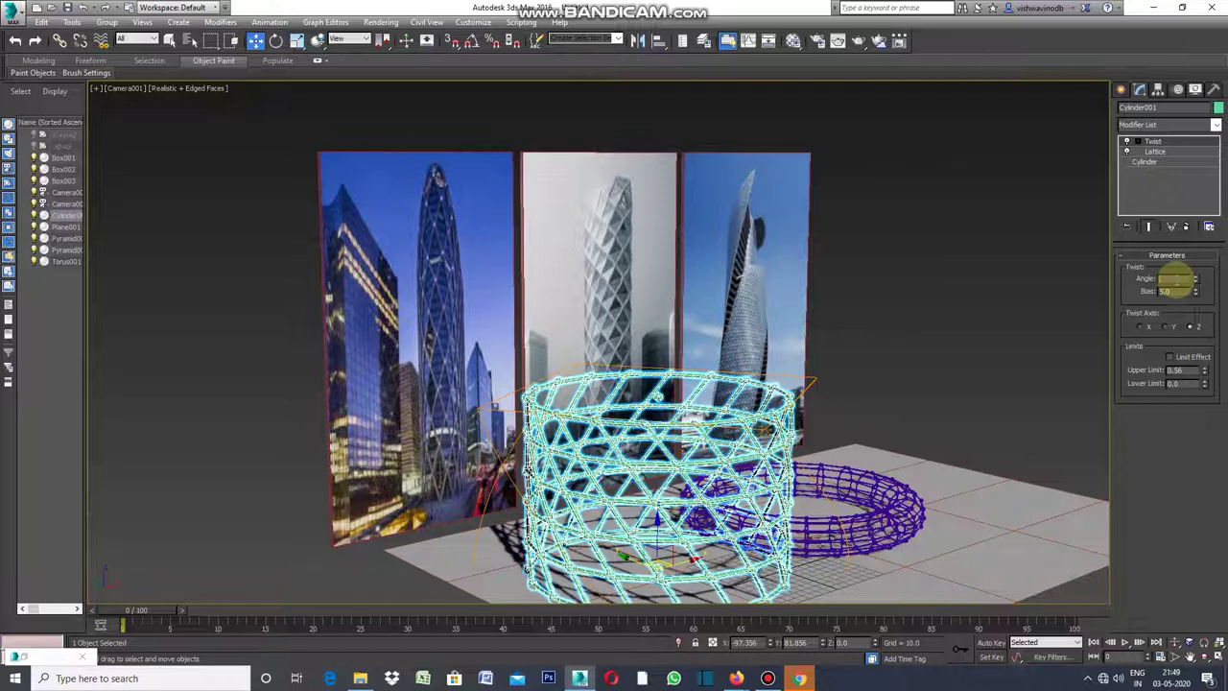
# Raise the Twist angle to 150 and deselect the lattice cylinder.
pyautogui.write('150')
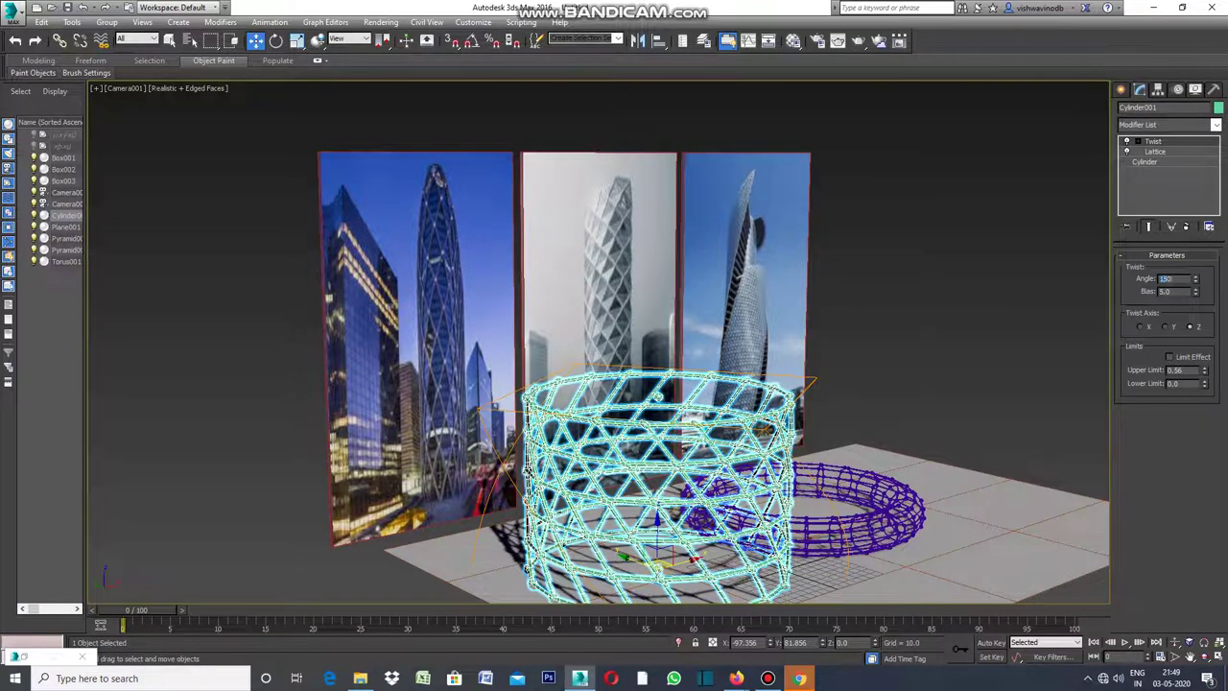
pyautogui.press('Return')
pyautogui.click(1176, 278)
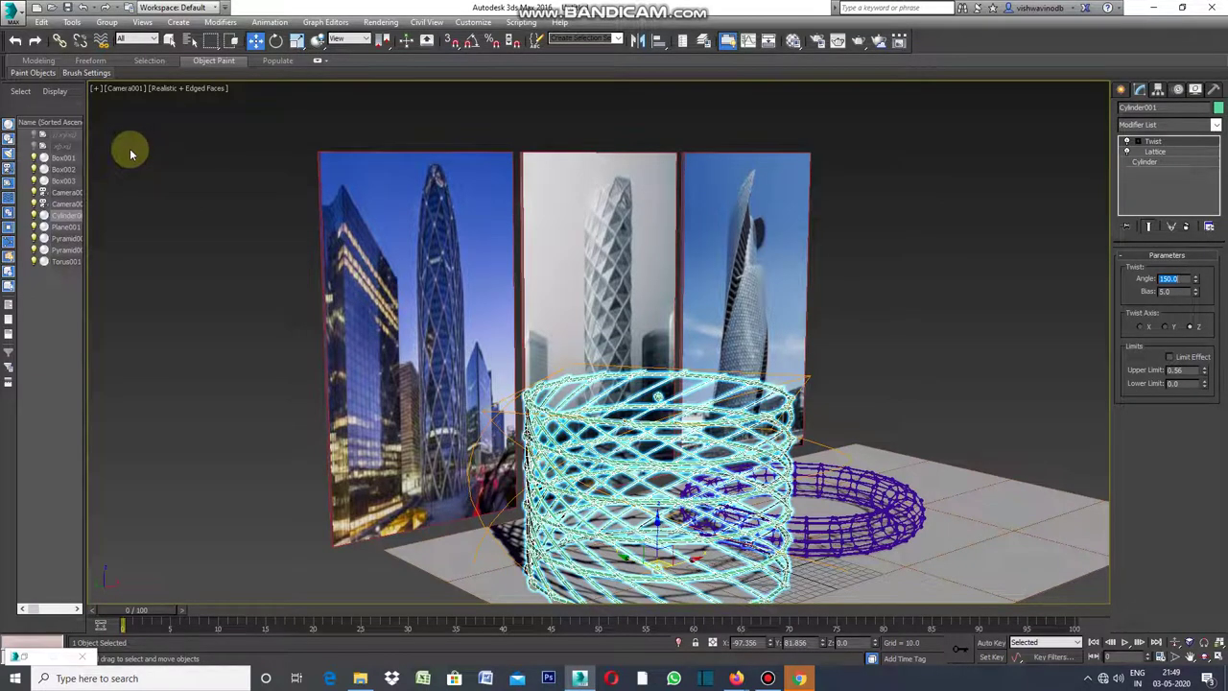
pyautogui.click(155, 182)
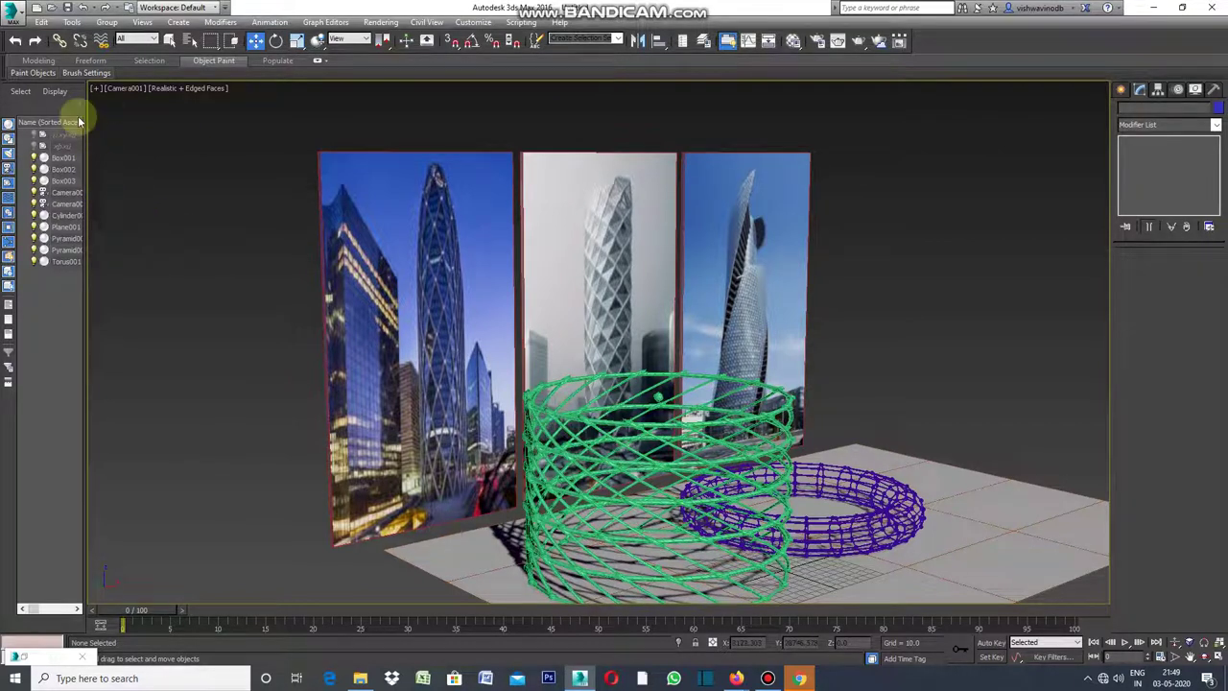
# Switch back to the four-viewport layout.
pyautogui.click(96, 89)
pyautogui.click(123, 98)
pyautogui.scroll(3, 259, 235)
pyautogui.scroll(3, 303, 222)
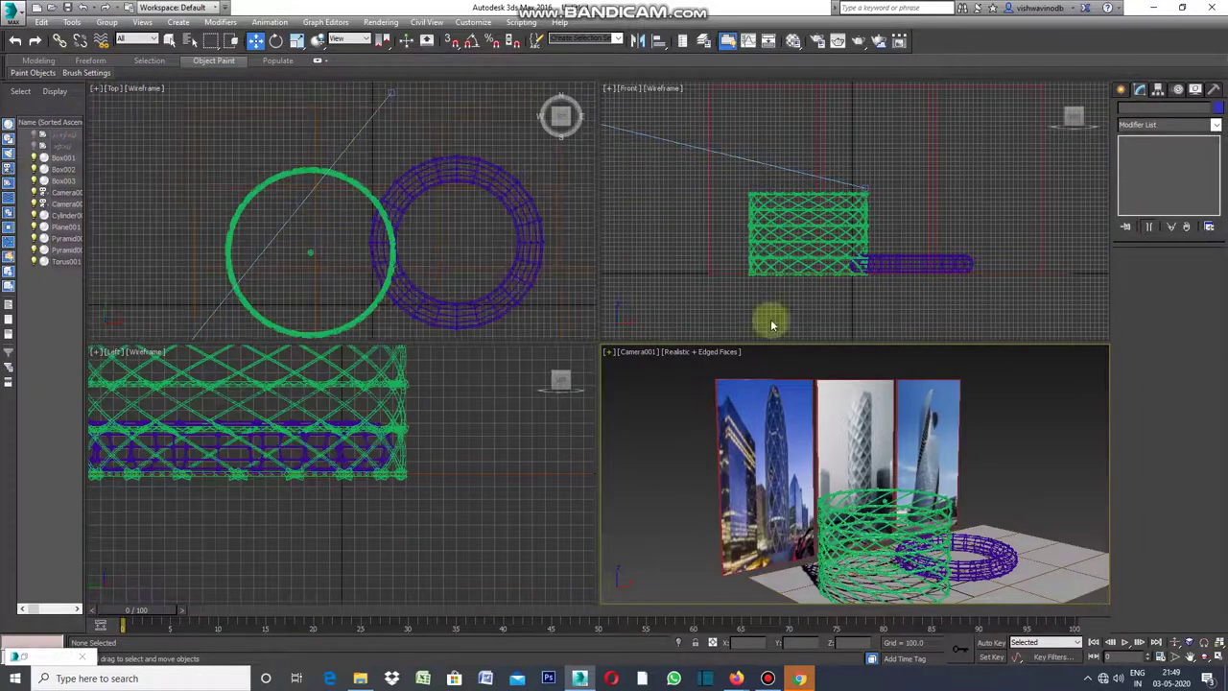
# Draw Tube001 with radii 126.54 and 121.819 and height 175.315 inside the lattice.
pyautogui.click(1123, 94)
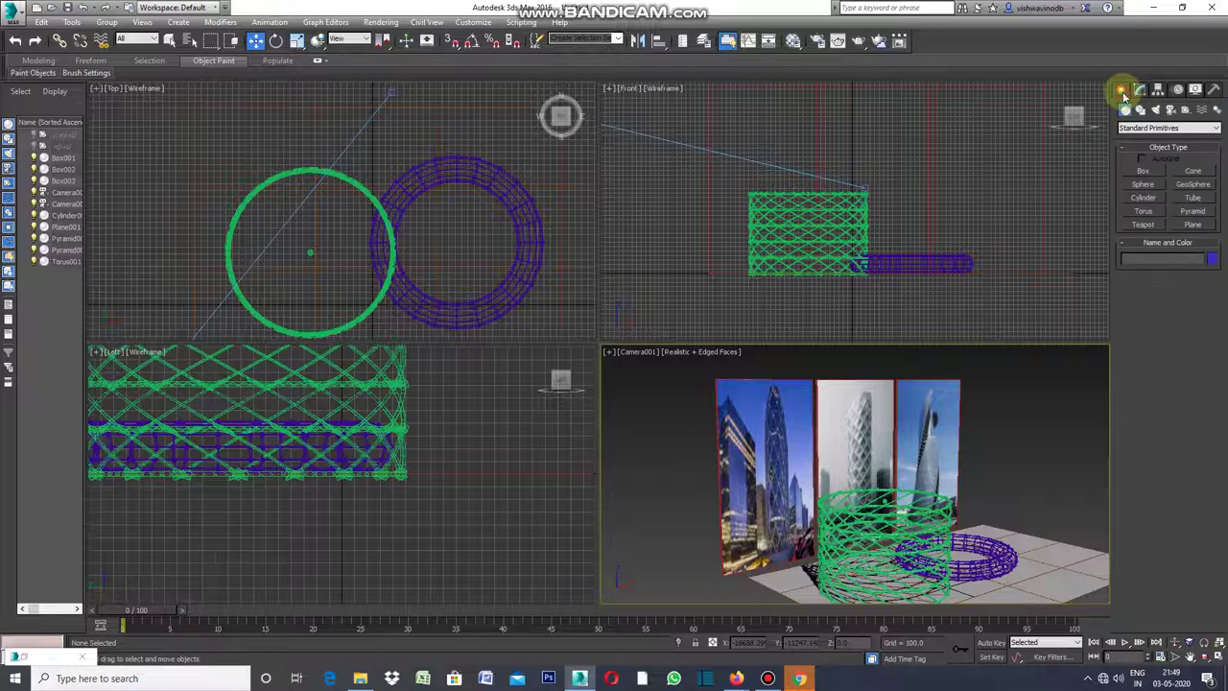
pyautogui.click(1195, 198)
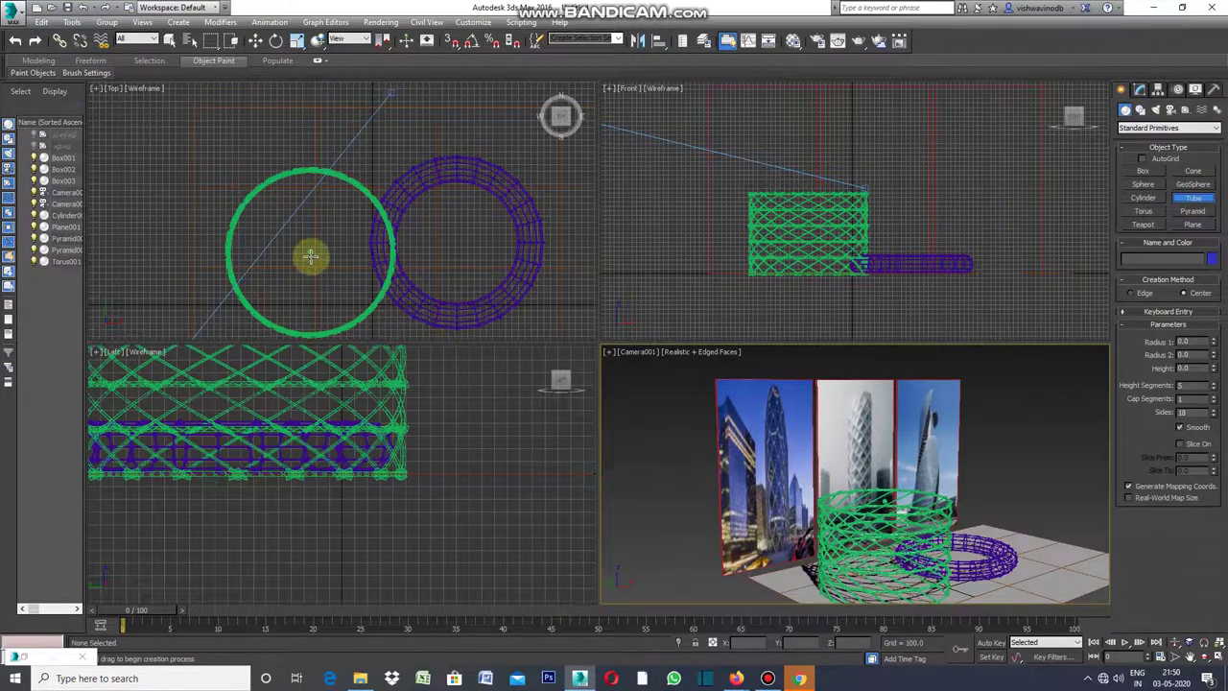
pyautogui.moveTo(310, 252); pyautogui.dragTo(283, 326)
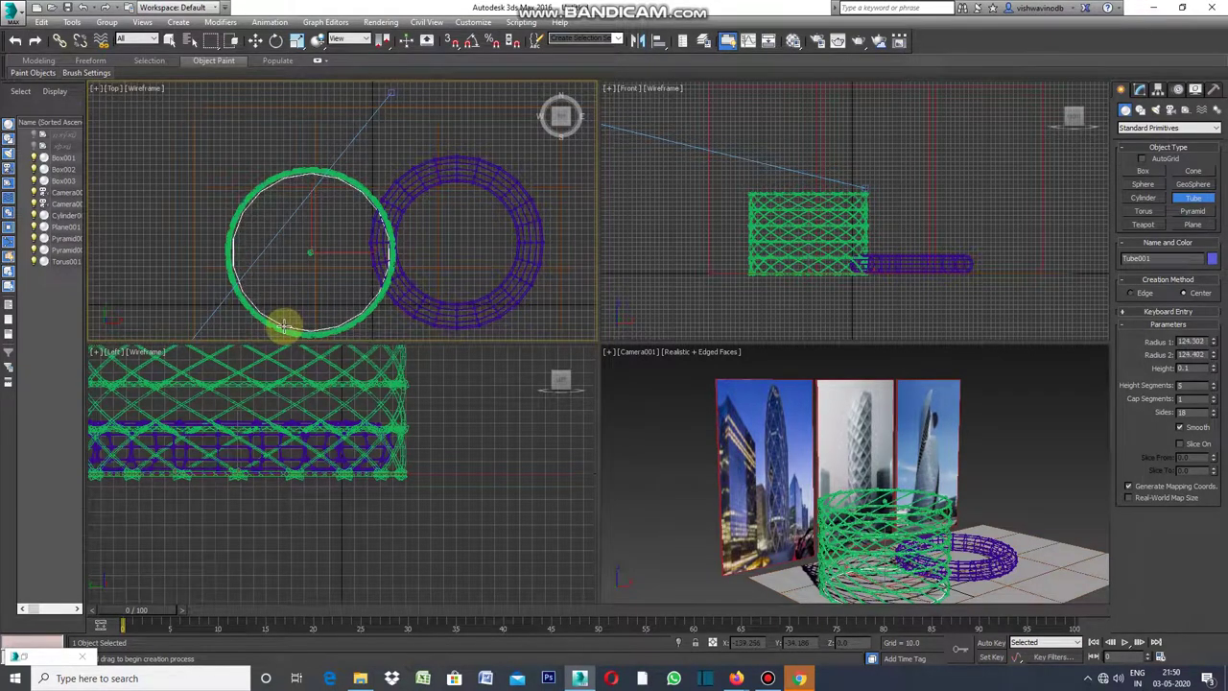
pyautogui.moveTo(283, 326); pyautogui.dragTo(284, 326)
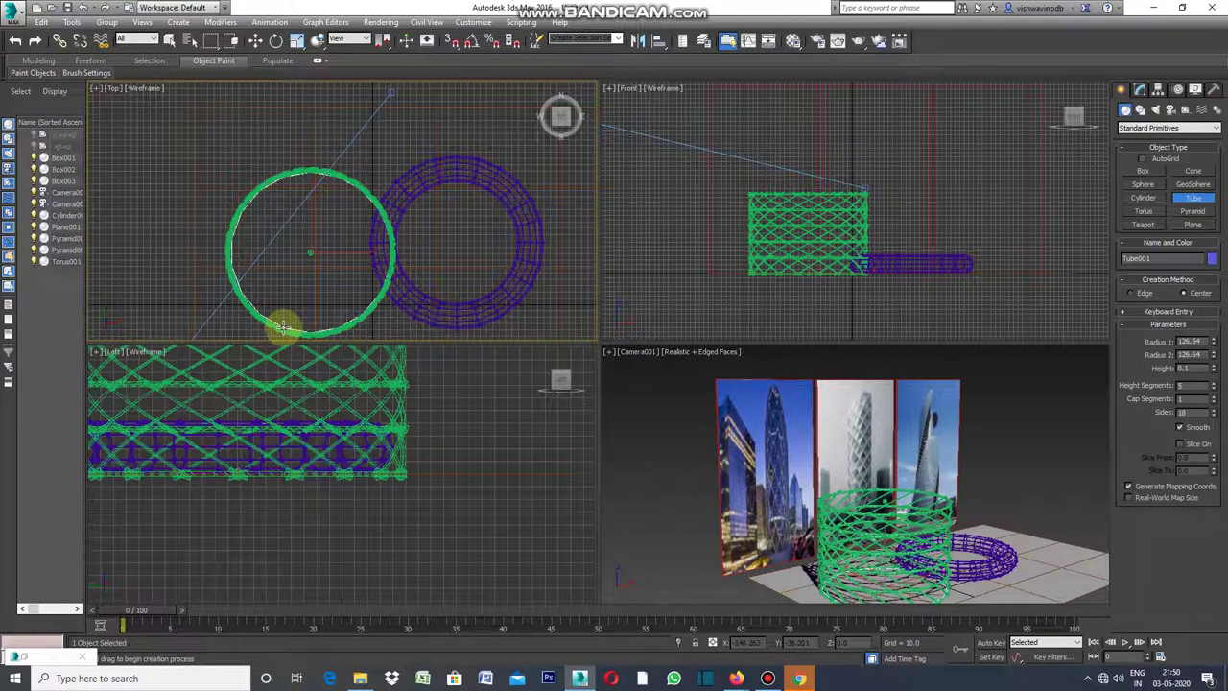
pyautogui.click(284, 325)
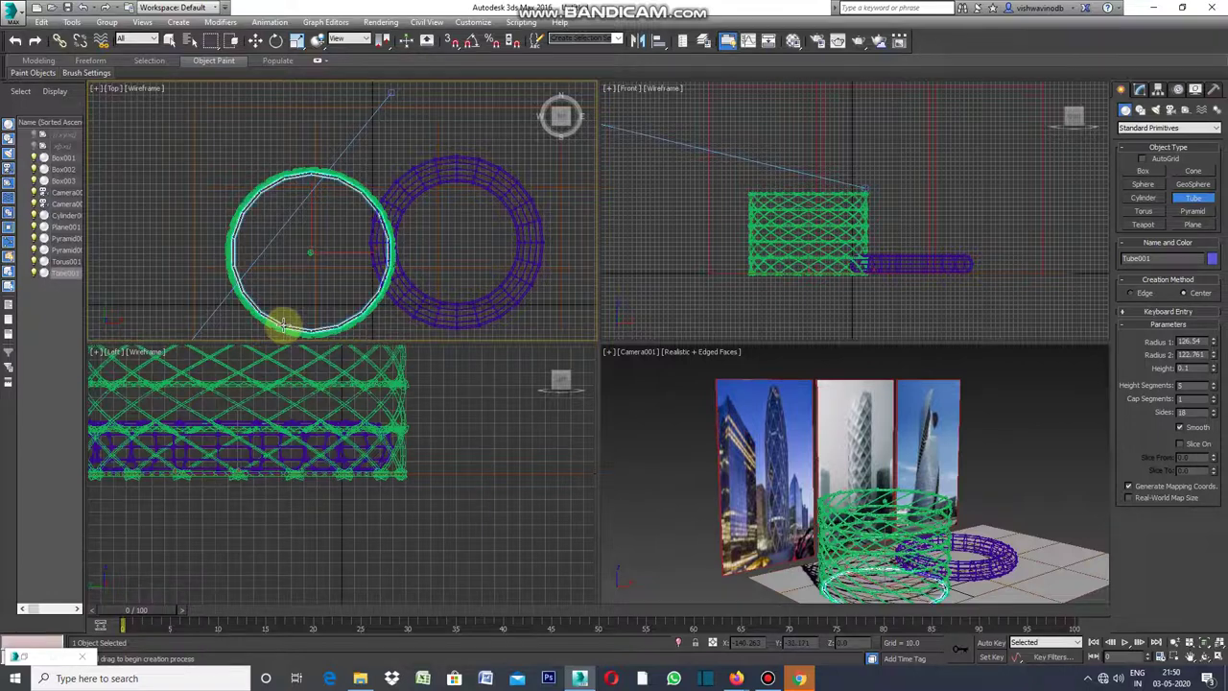
pyautogui.click(283, 325)
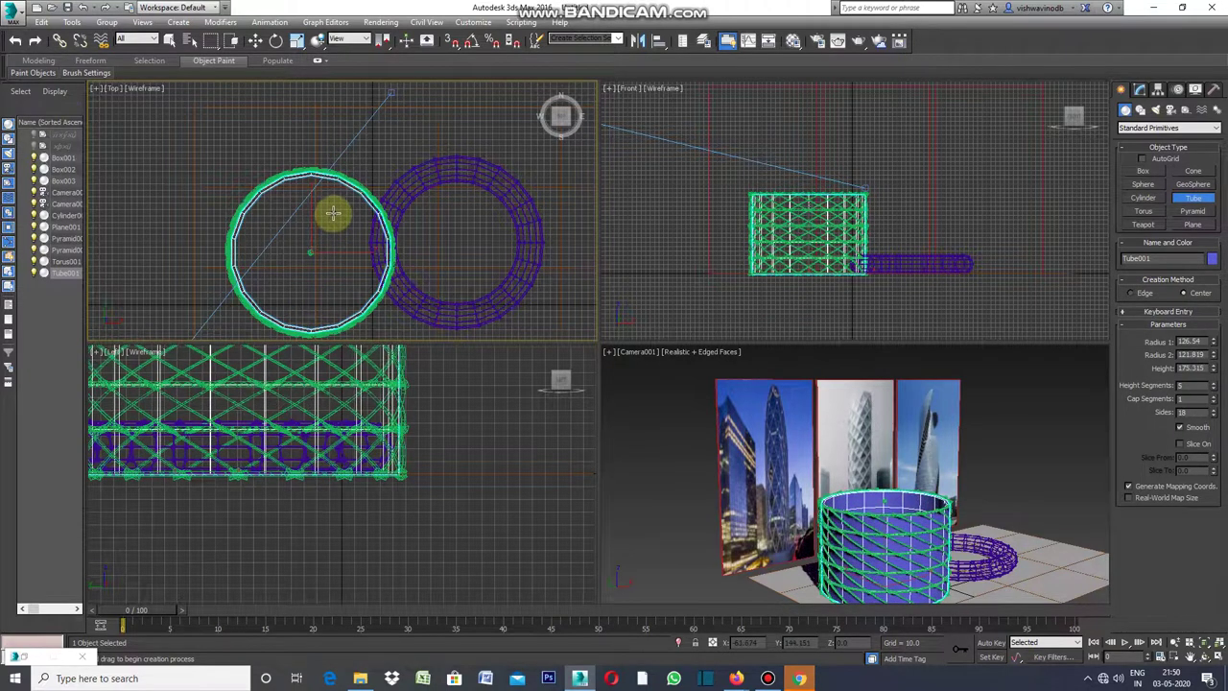
pyautogui.click(333, 213)
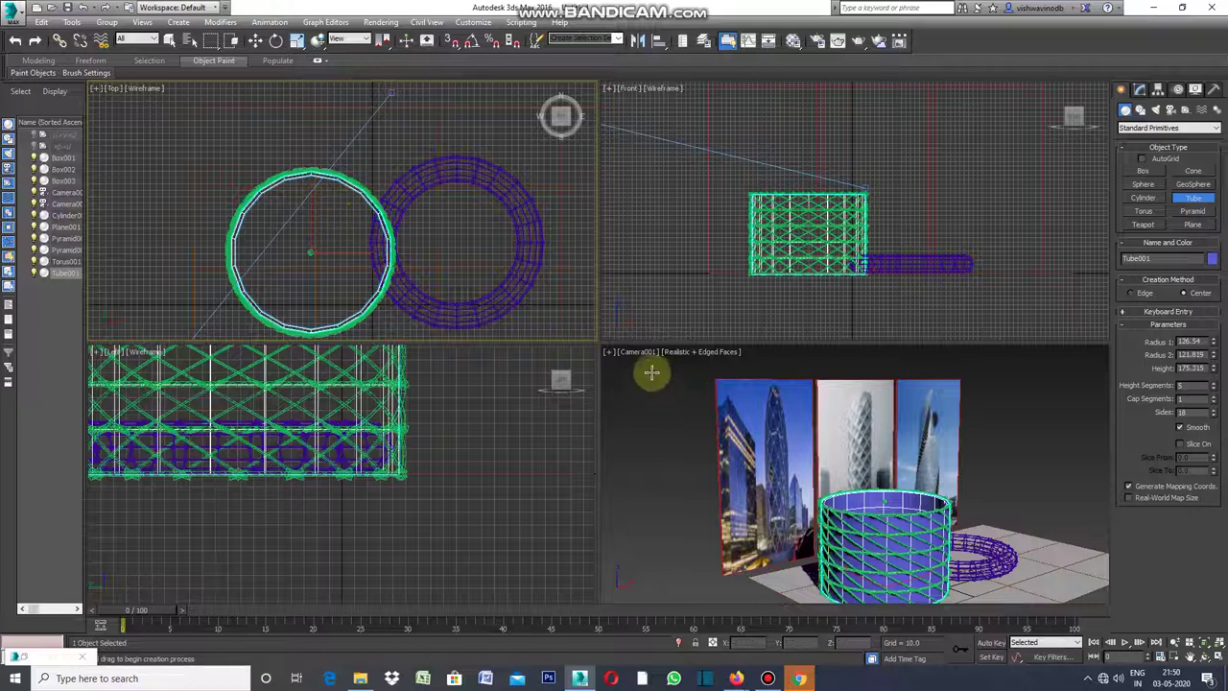
pyautogui.click(612, 351)
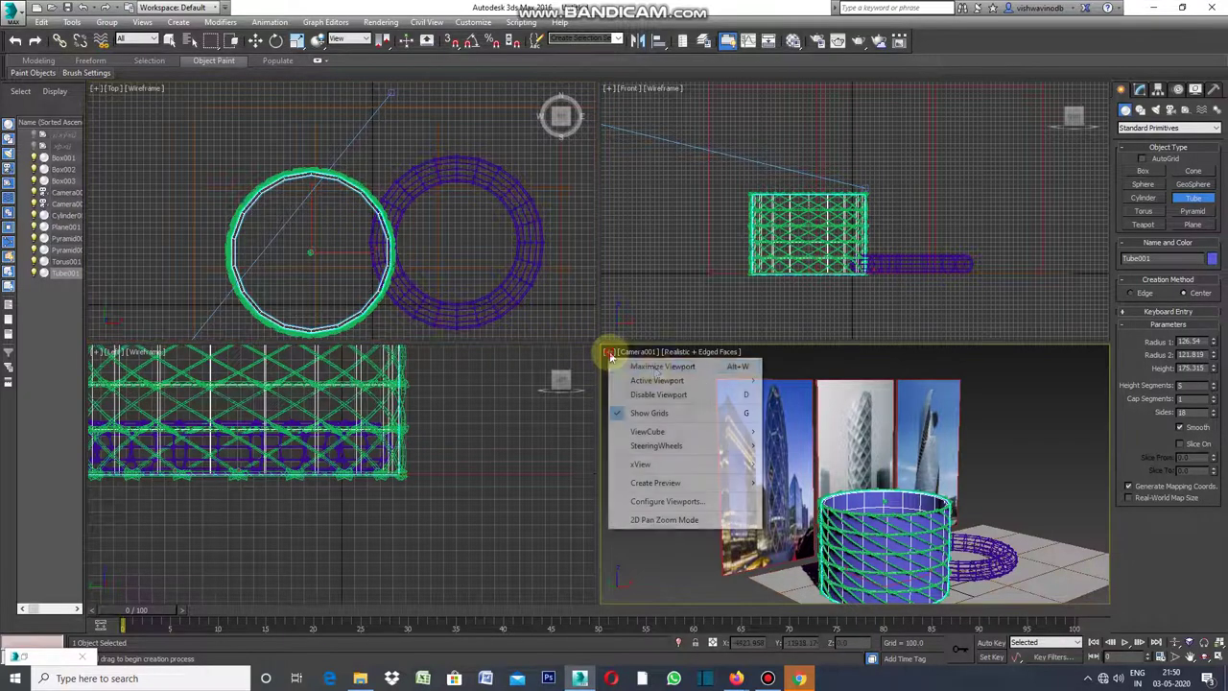
# Maximize the Camera001 view and select material 03 - Default in the Material Editor.
pyautogui.click(655, 366)
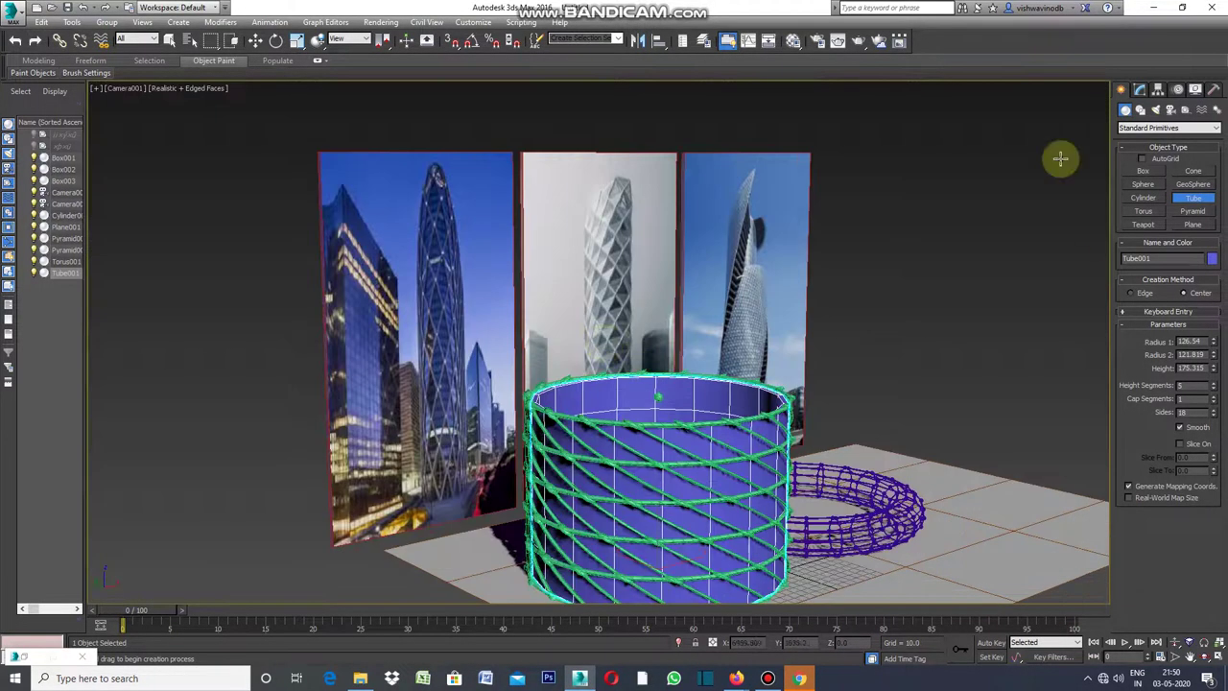
pyautogui.click(793, 44)
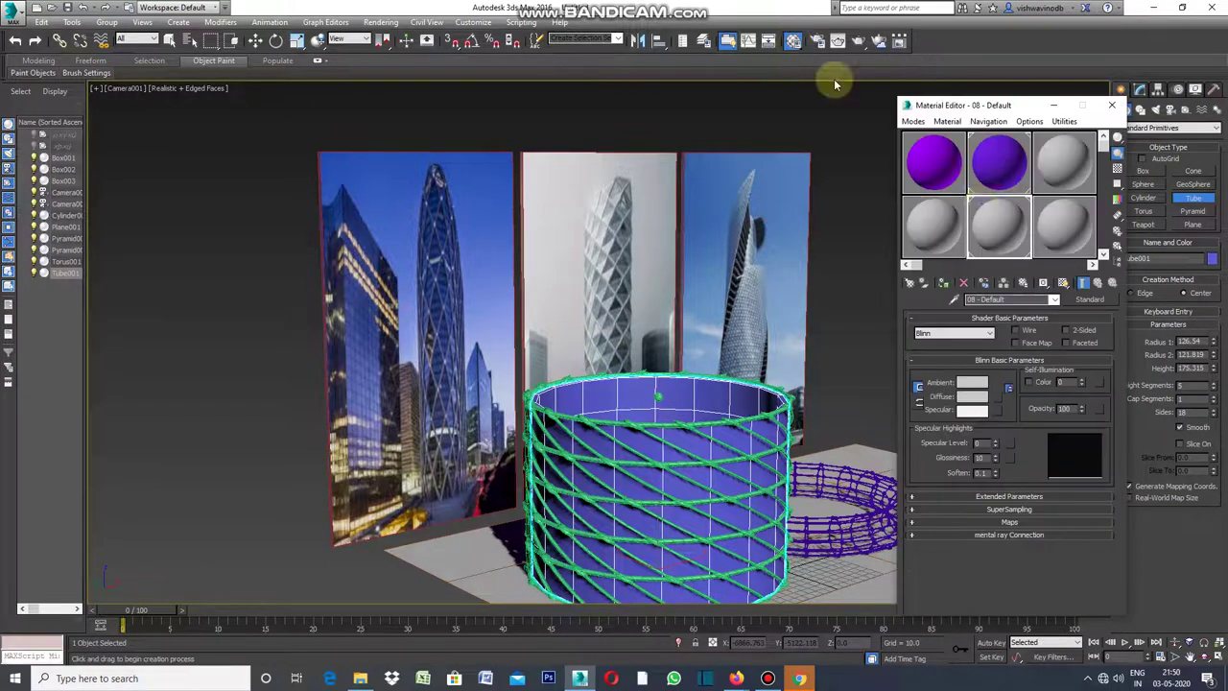
pyautogui.click(1067, 179)
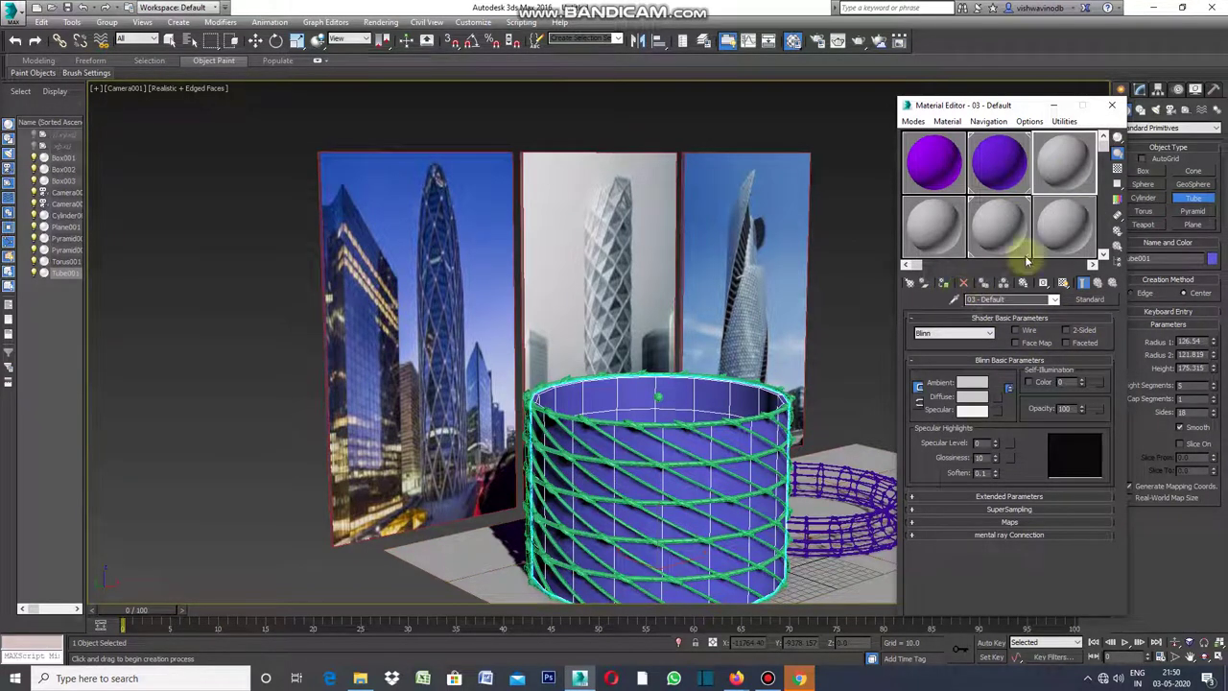
# Unlock Ambient from Diffuse and inspect the 150,150,150 grey Ambient colour.
pyautogui.click(976, 395)
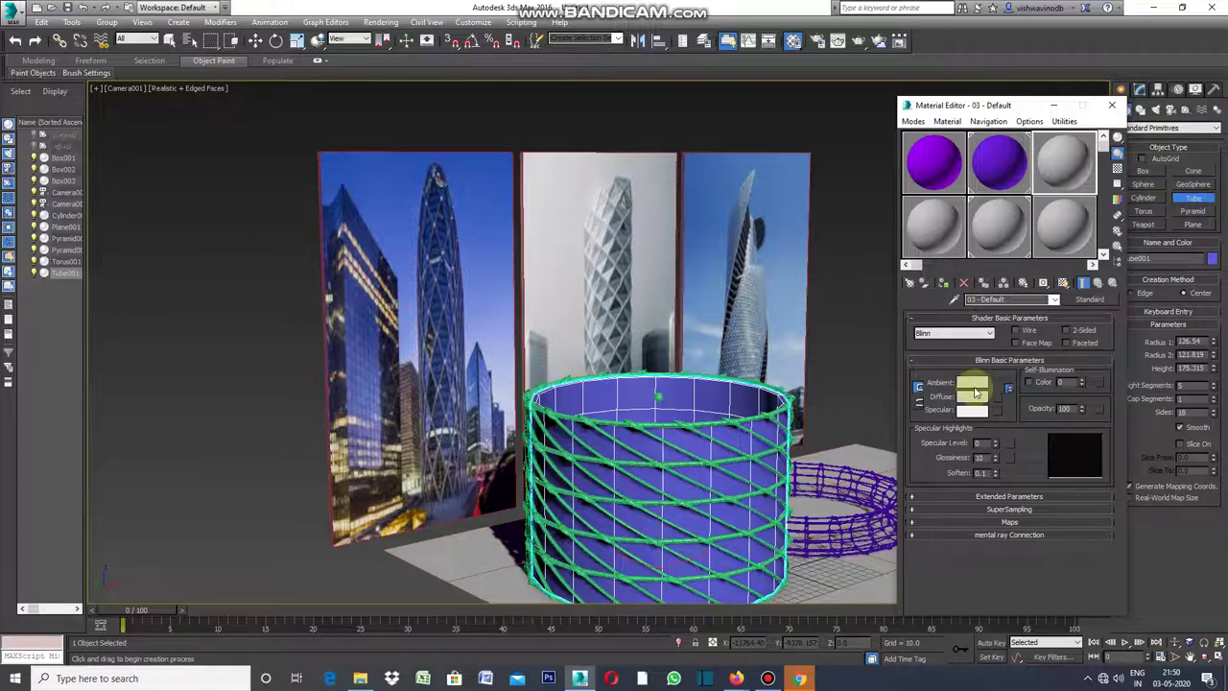
pyautogui.click(918, 387)
pyautogui.click(972, 392)
pyautogui.moveTo(972, 394); pyautogui.dragTo(981, 389)
pyautogui.click(979, 385)
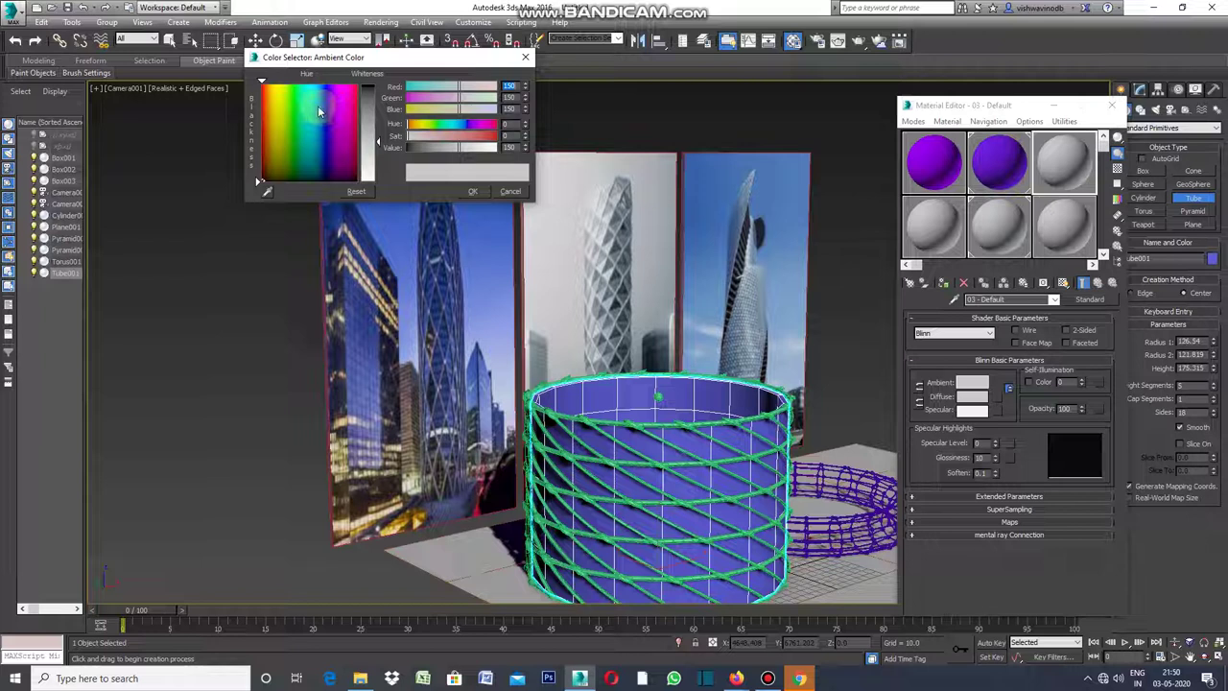
pyautogui.click(476, 191)
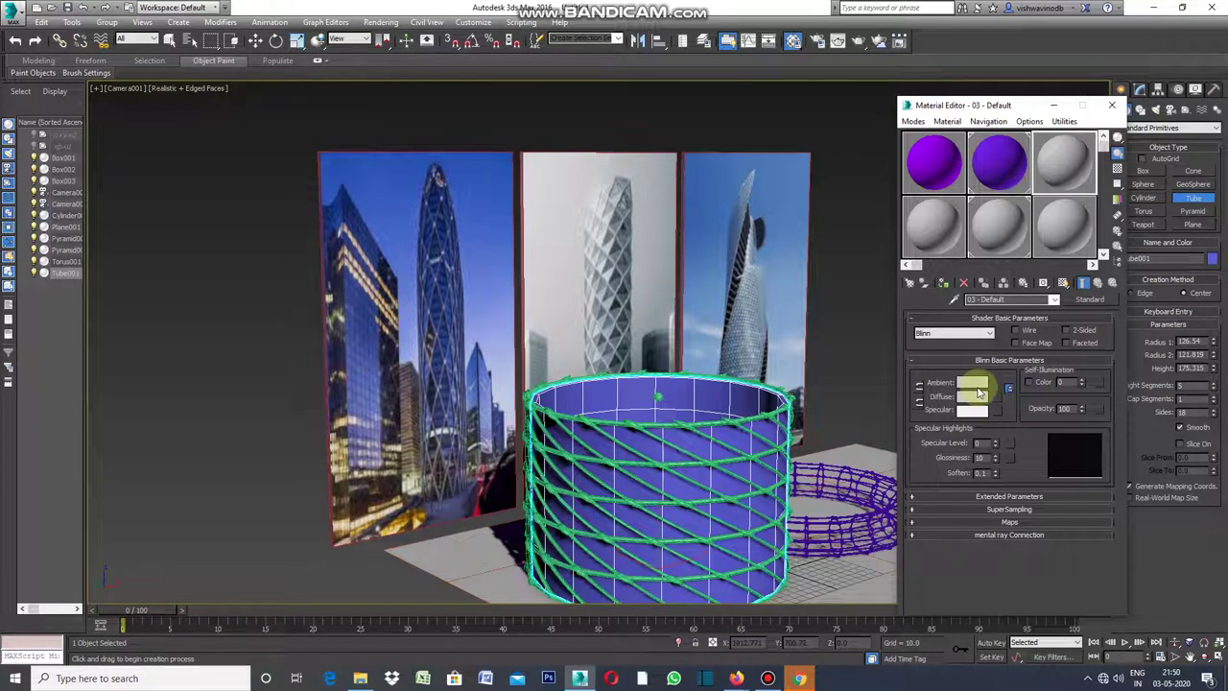
pyautogui.click(1012, 522)
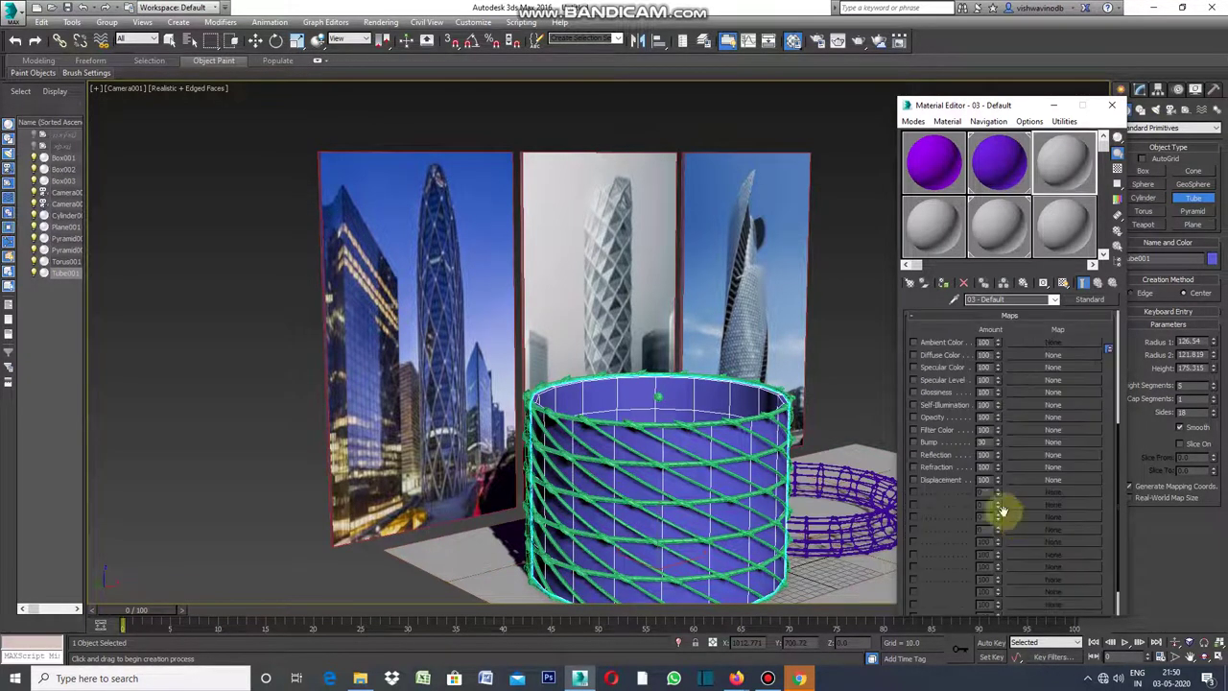
# Give material 03 a Raytrace map in its Reflection channel.
pyautogui.click(914, 455)
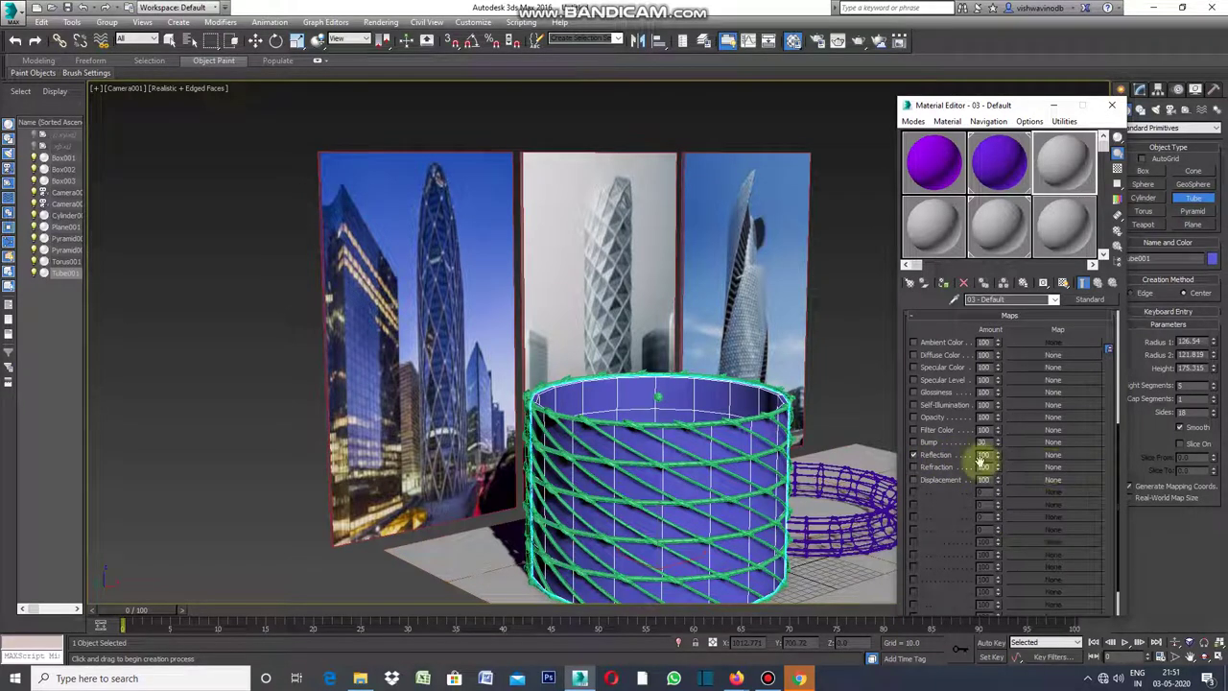
pyautogui.click(1053, 454)
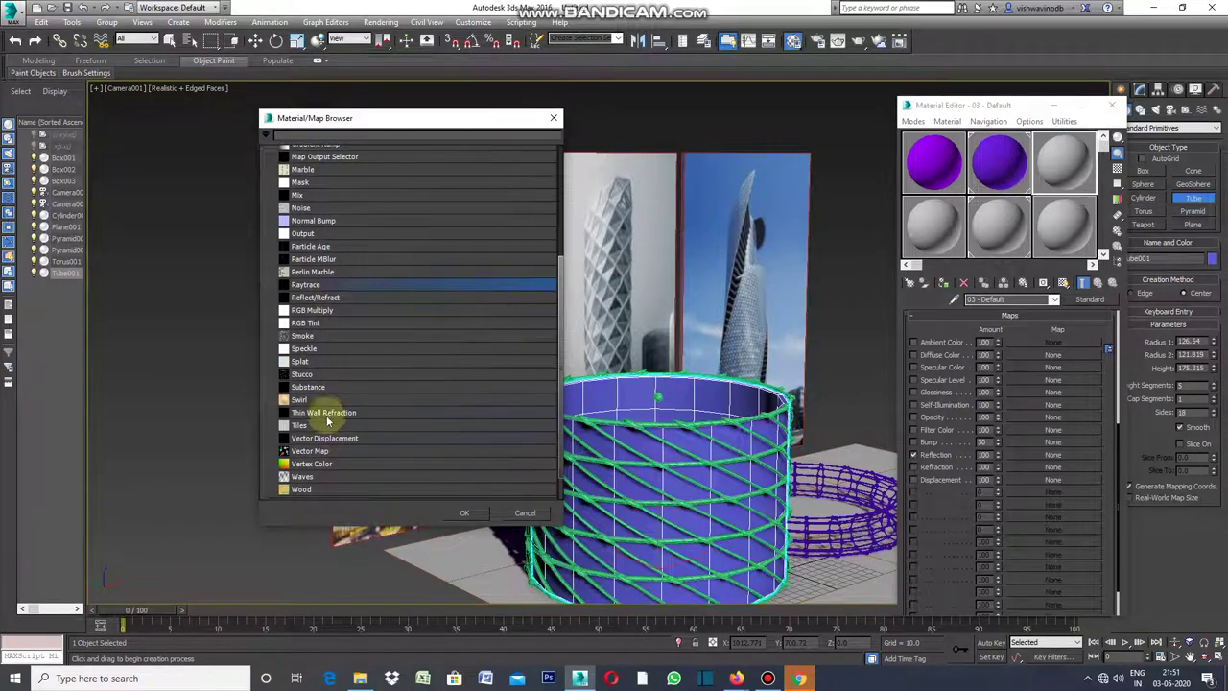
pyautogui.click(300, 285)
pyautogui.click(470, 514)
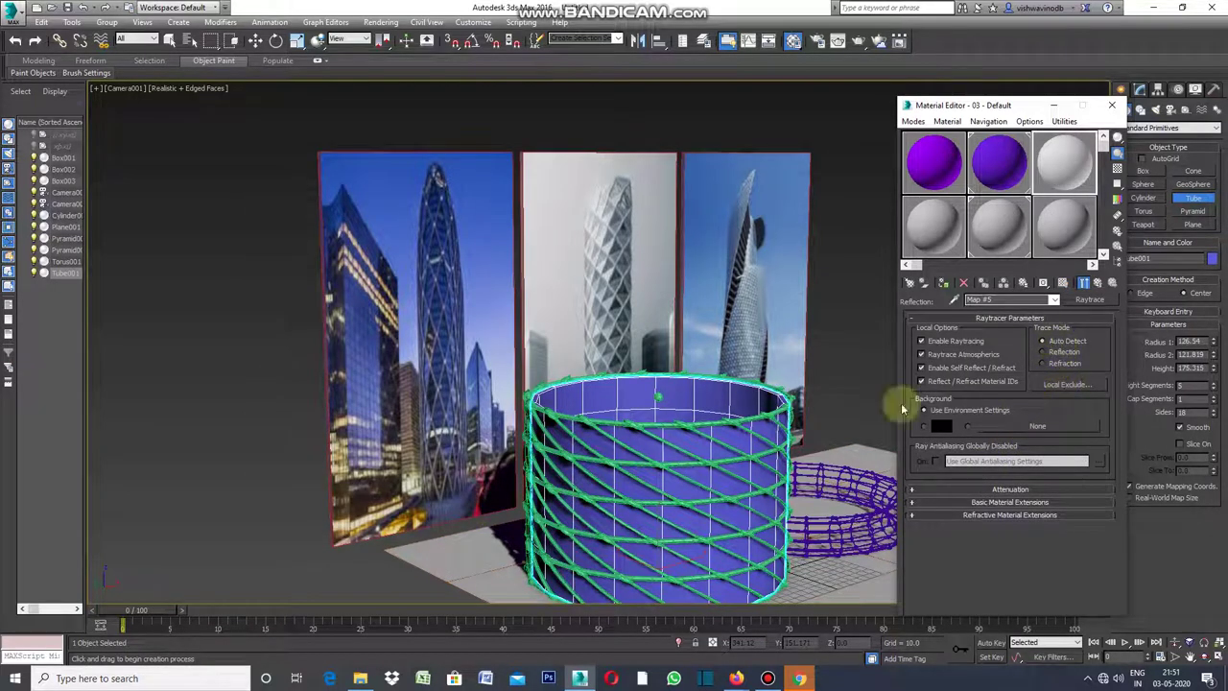
# Apply material 03 to the tube, then select the lattice cylinder Cylinder001.
pyautogui.click(945, 284)
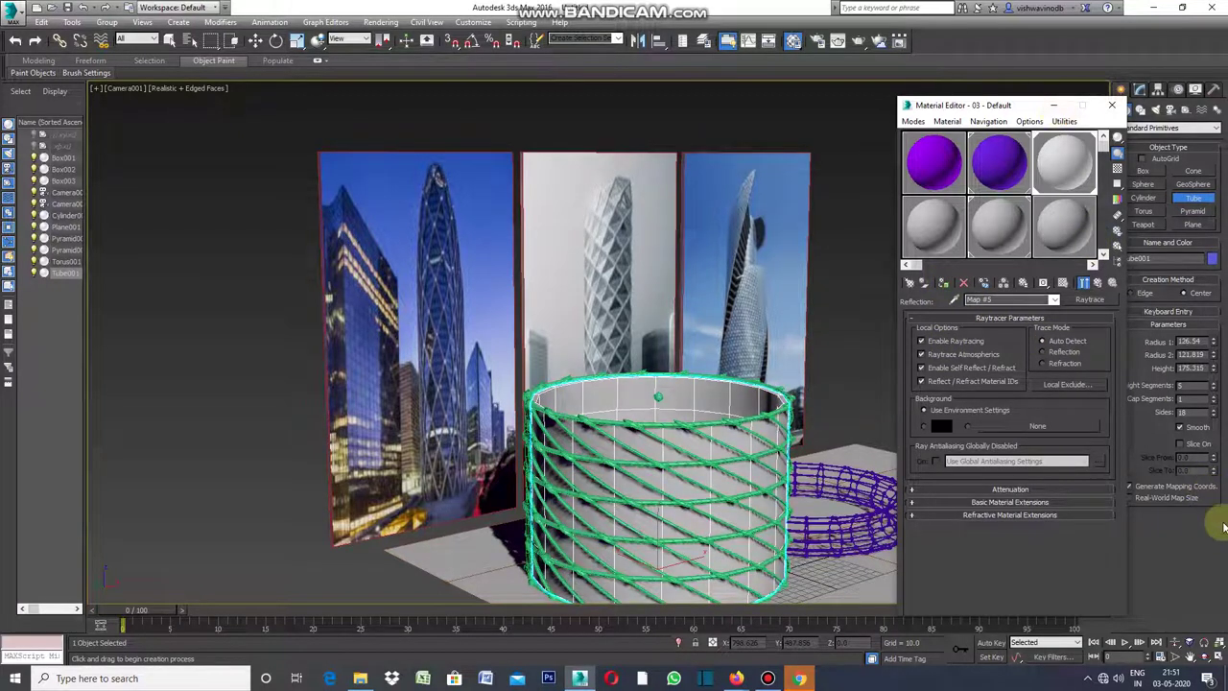
pyautogui.click(1206, 550)
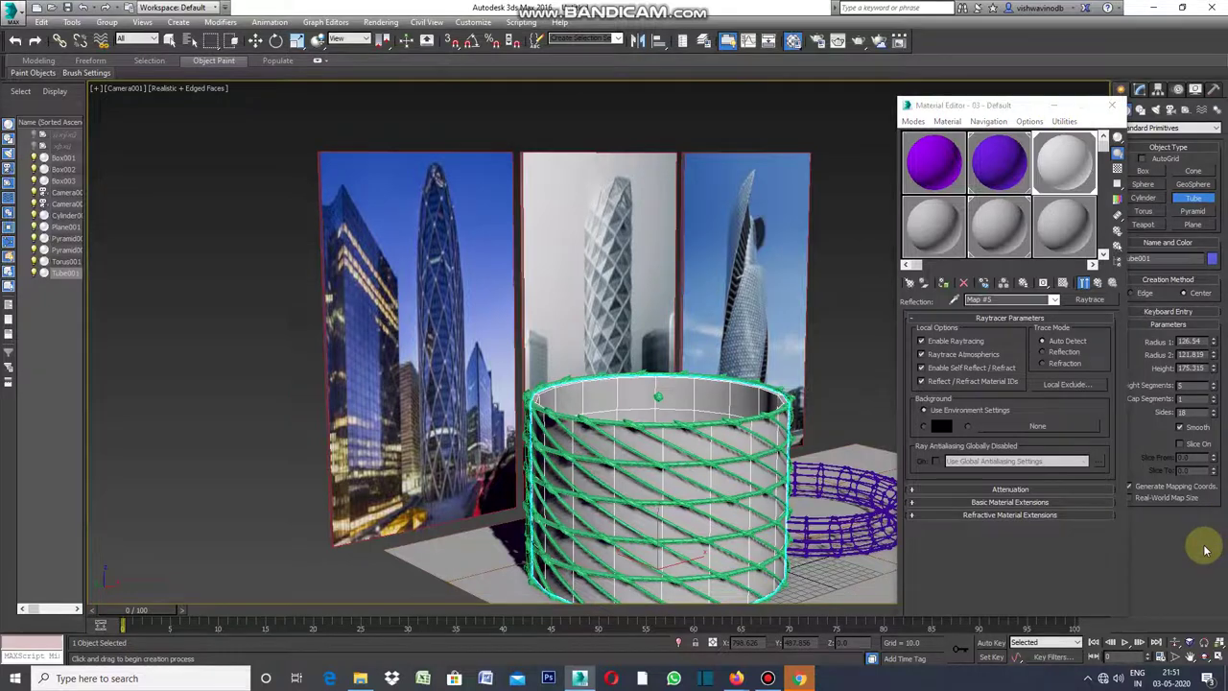
pyautogui.click(171, 42)
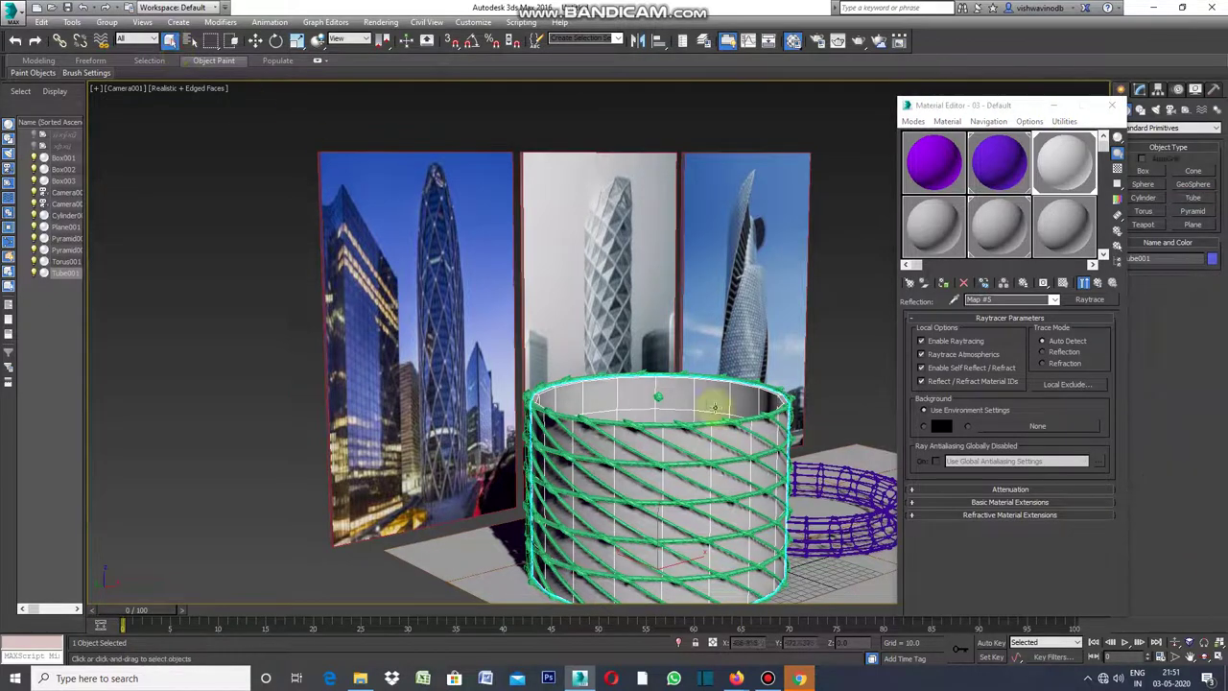
pyautogui.click(690, 454)
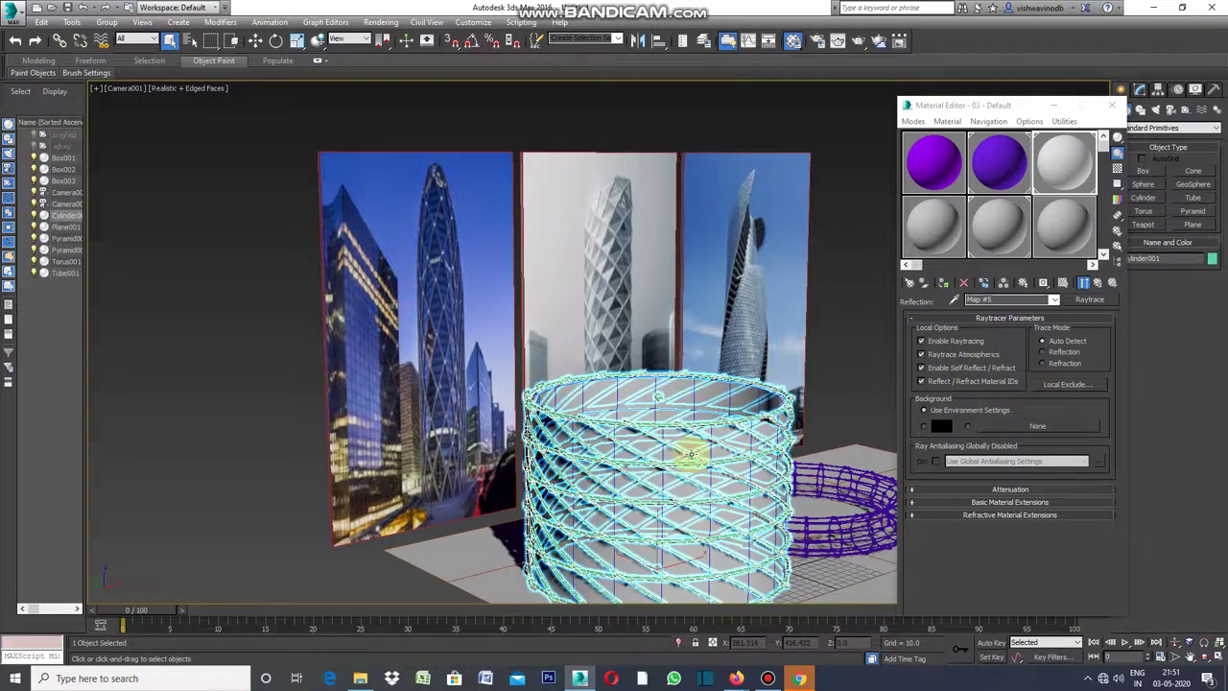
# Assign material 07 to Cylinder001, give it 150 grey Ambient, and pick the Architectural type.
pyautogui.click(936, 229)
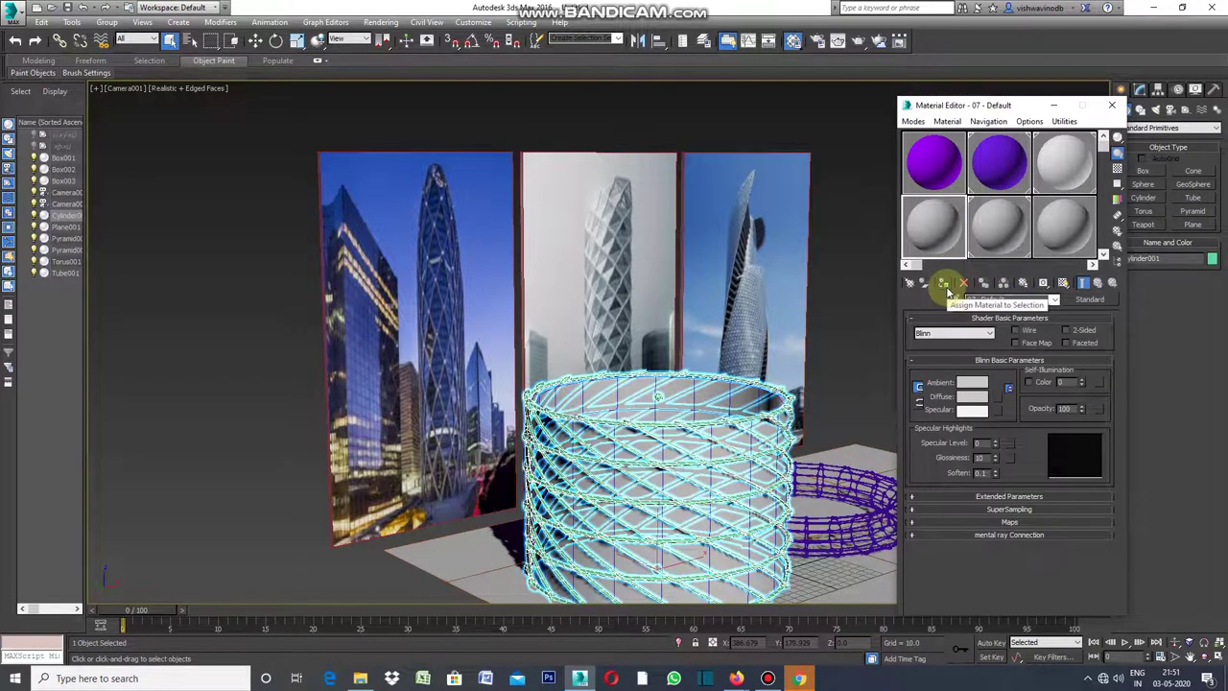
pyautogui.click(944, 283)
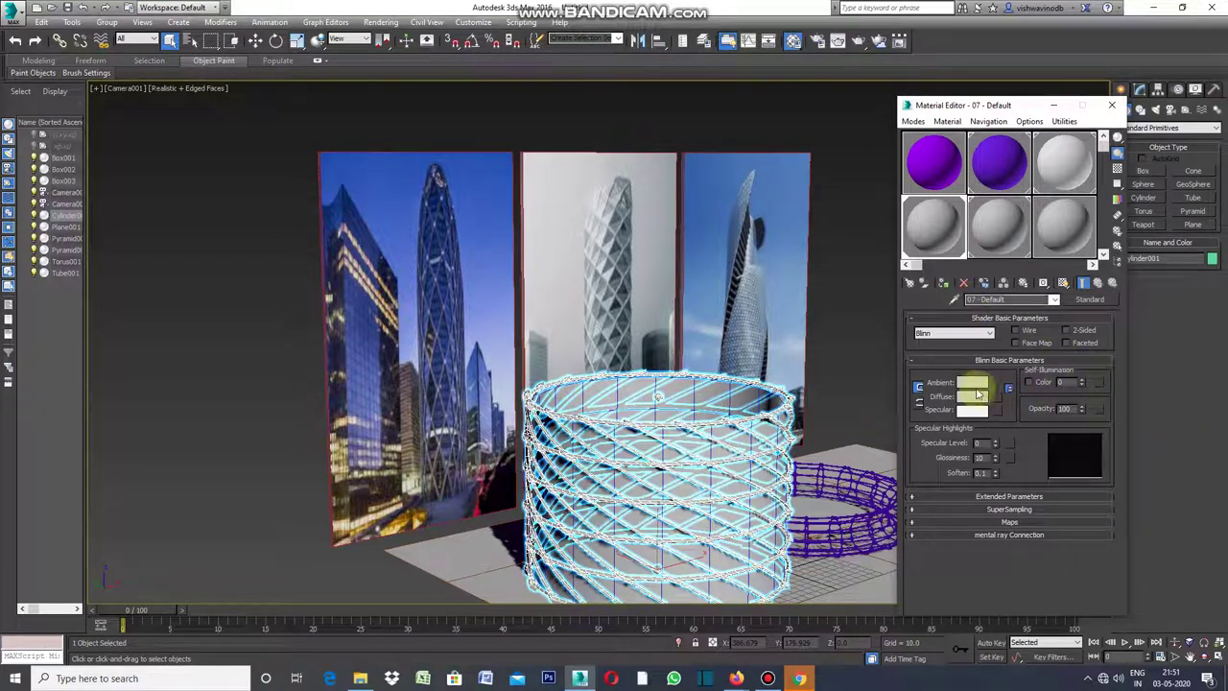
pyautogui.click(972, 384)
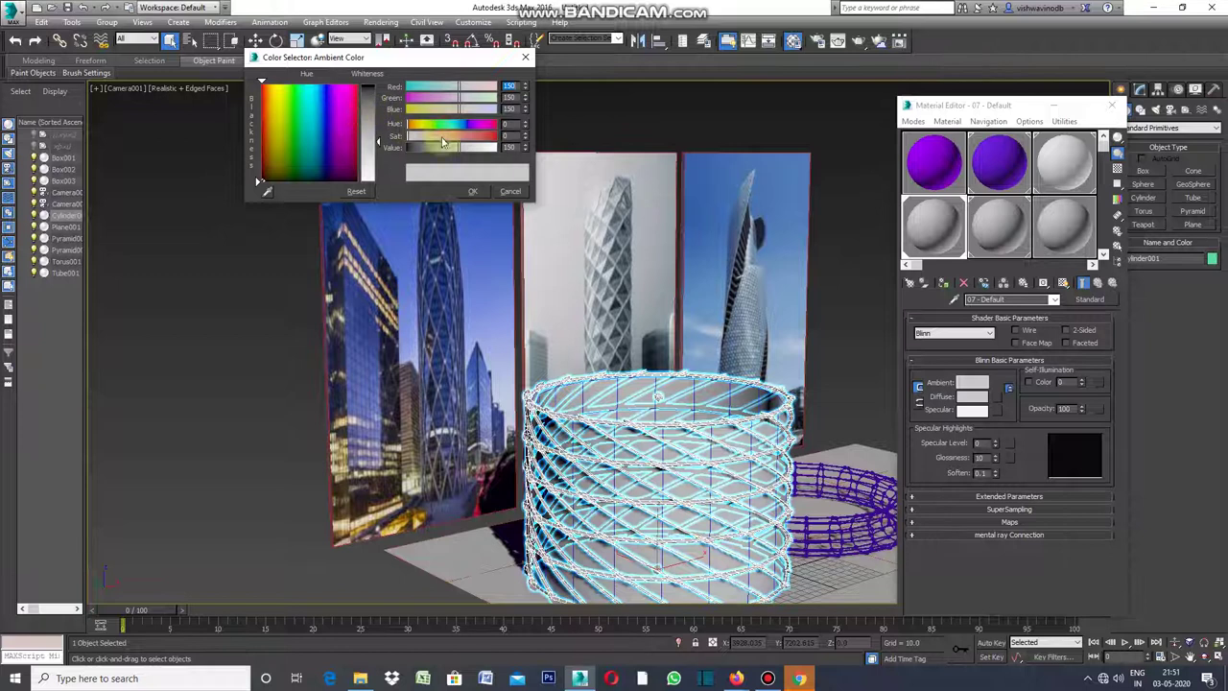
pyautogui.click(523, 60)
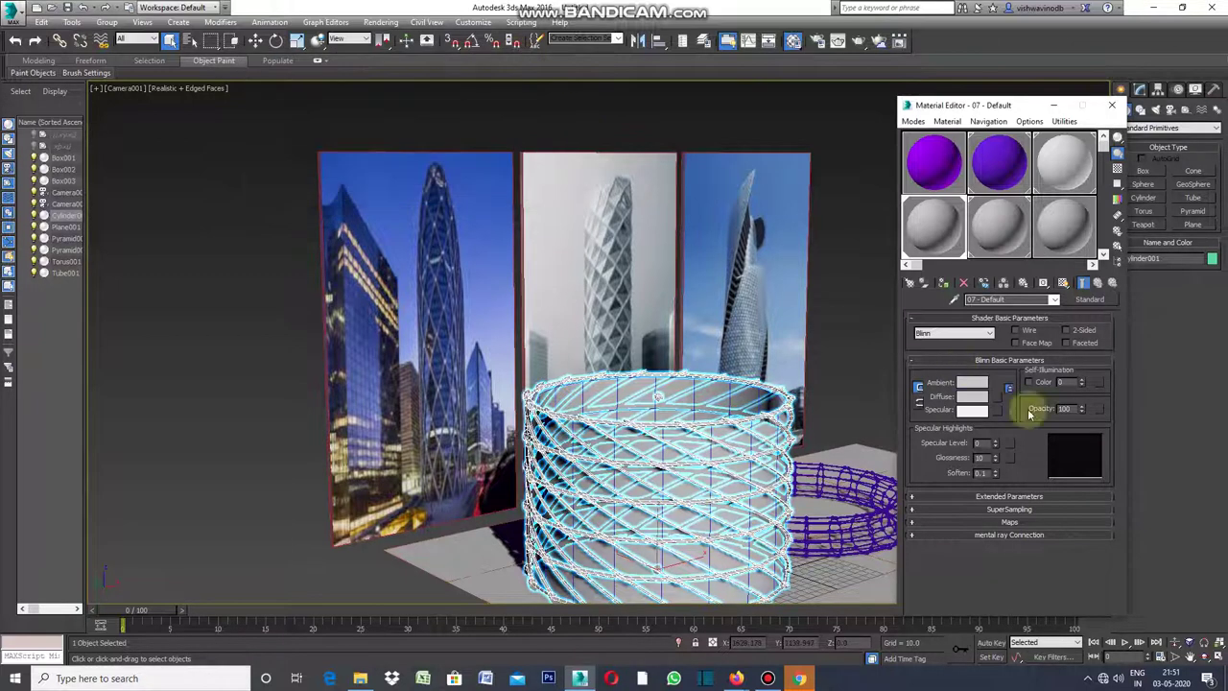
pyautogui.click(1091, 300)
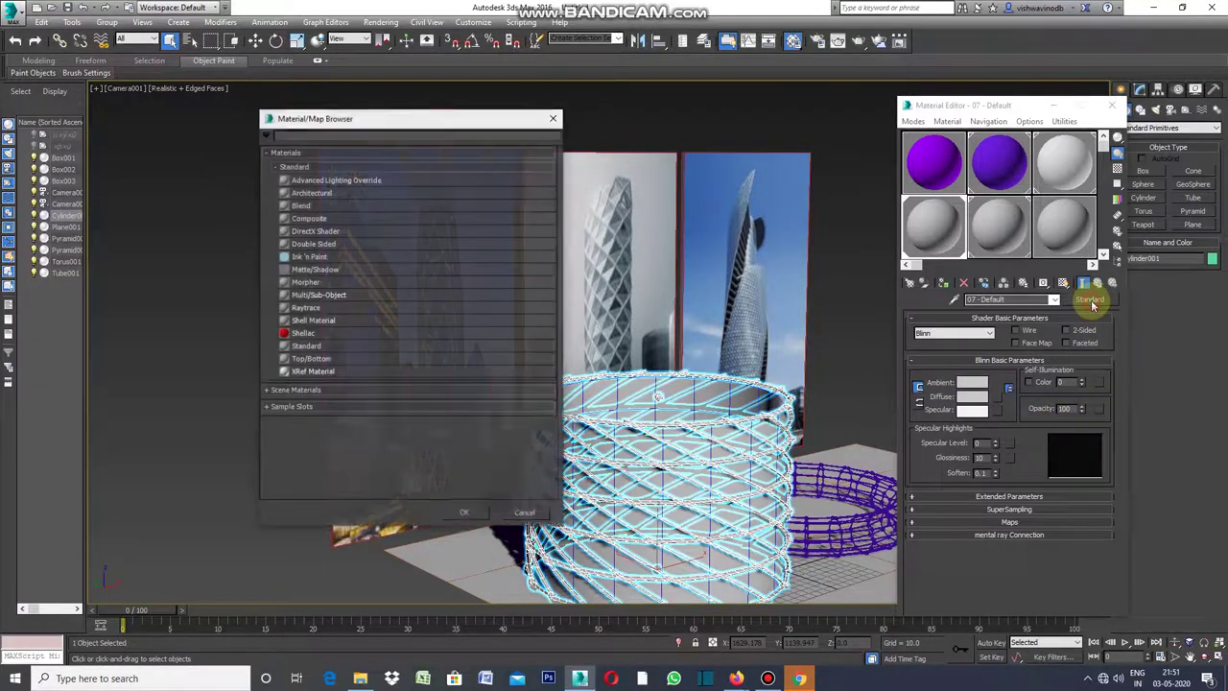
pyautogui.click(329, 193)
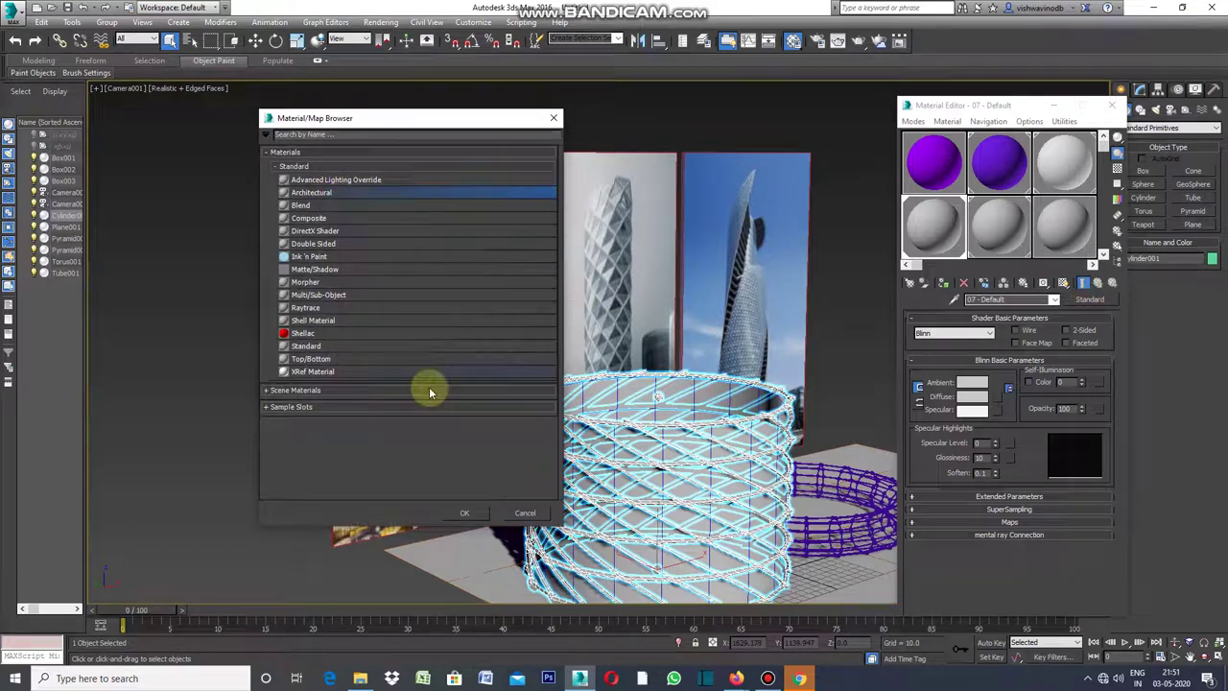
# Switch material 07 to Architectural with a 129 grey Diffuse colour.
pyautogui.click(465, 513)
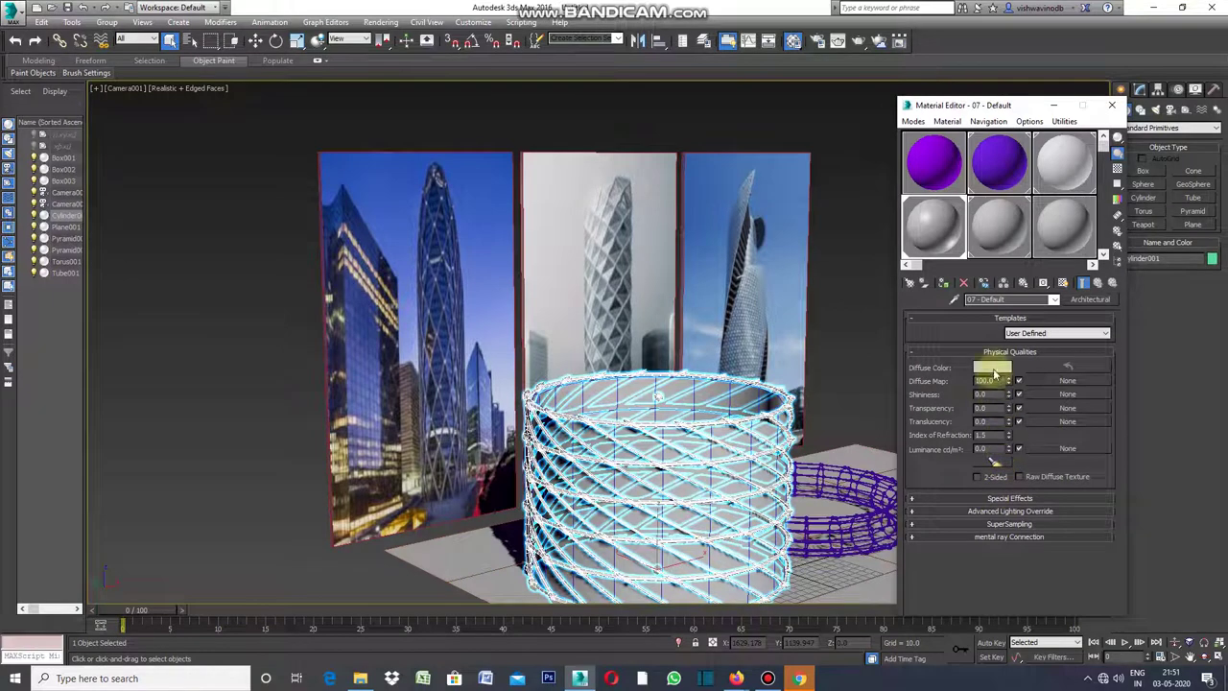
pyautogui.click(995, 370)
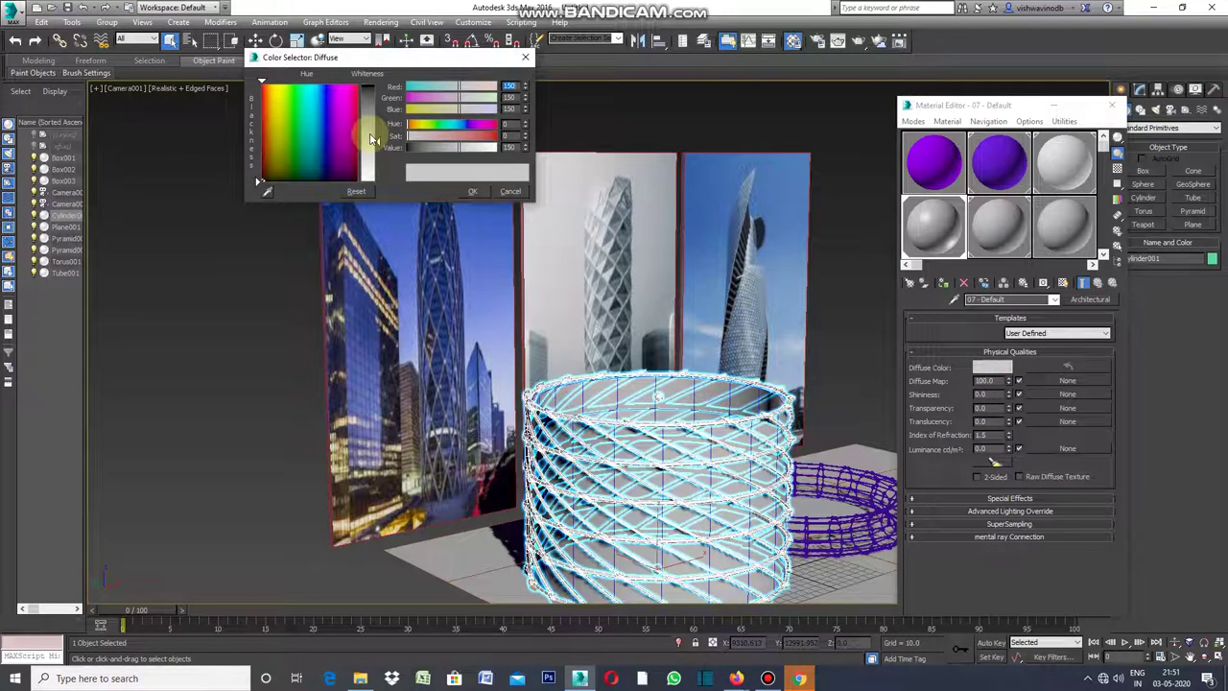
pyautogui.click(373, 139)
pyautogui.click(475, 192)
pyautogui.write('650')
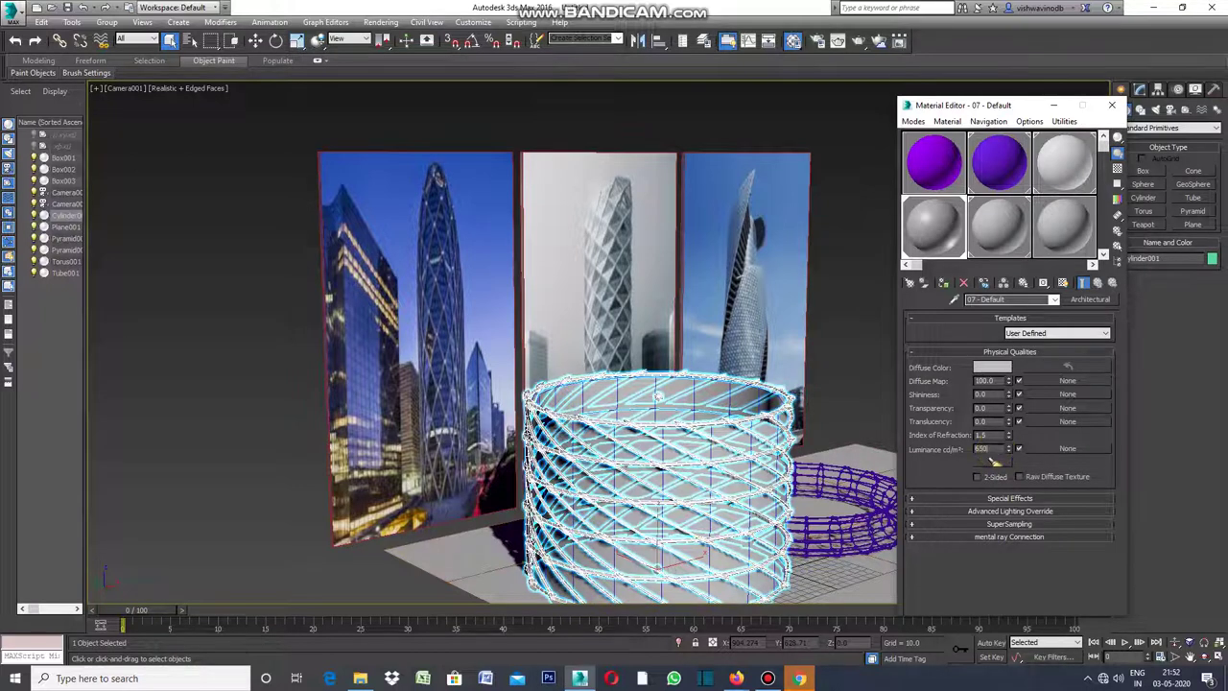
# Set the Luminance to 650 cd/m² and close the Material Editor.
pyautogui.press('Return')
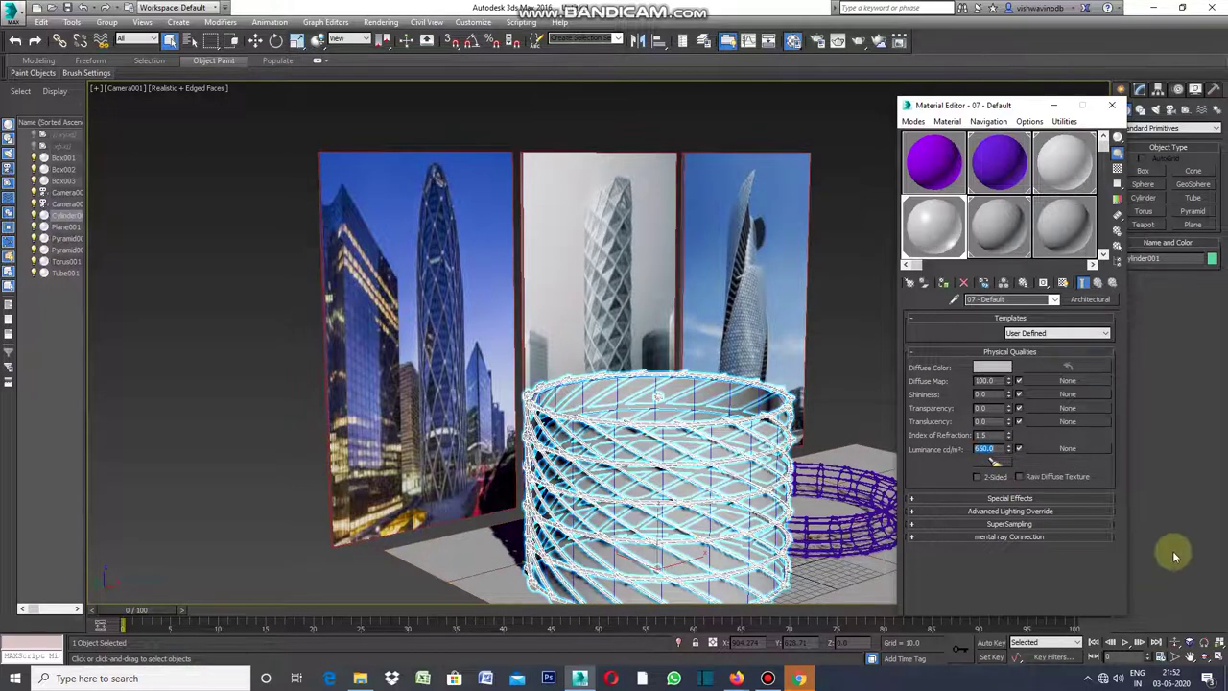
pyautogui.click(1003, 499)
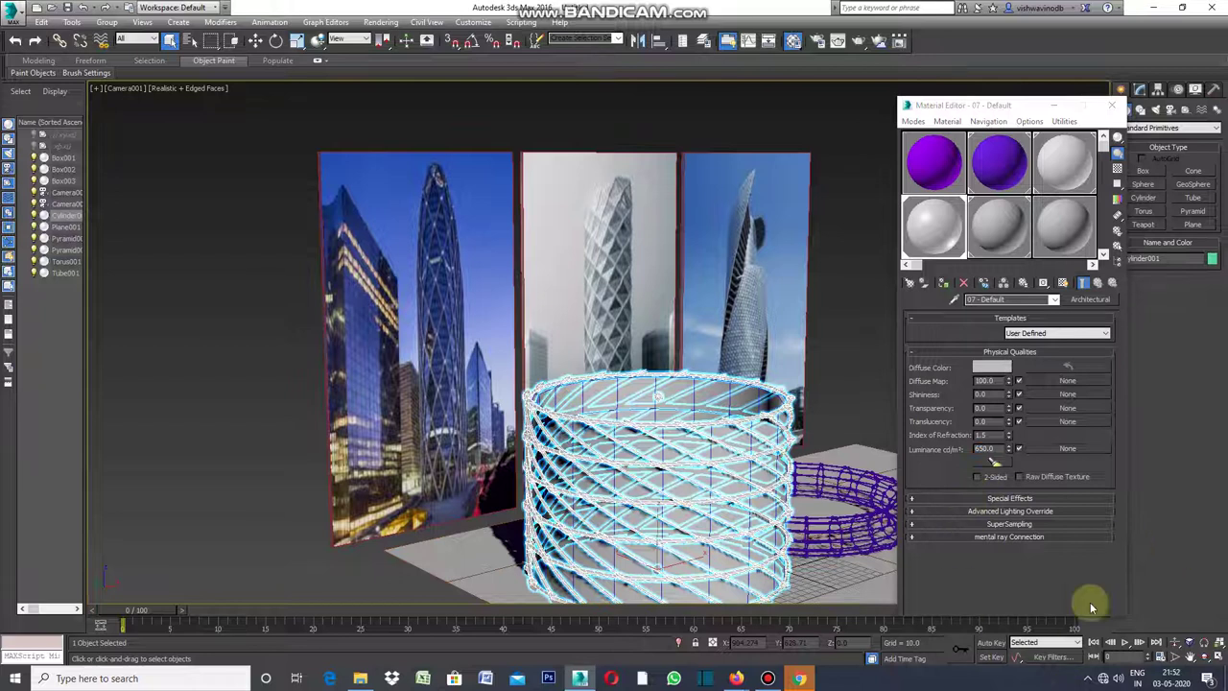
pyautogui.click(1063, 112)
pyautogui.press('m')
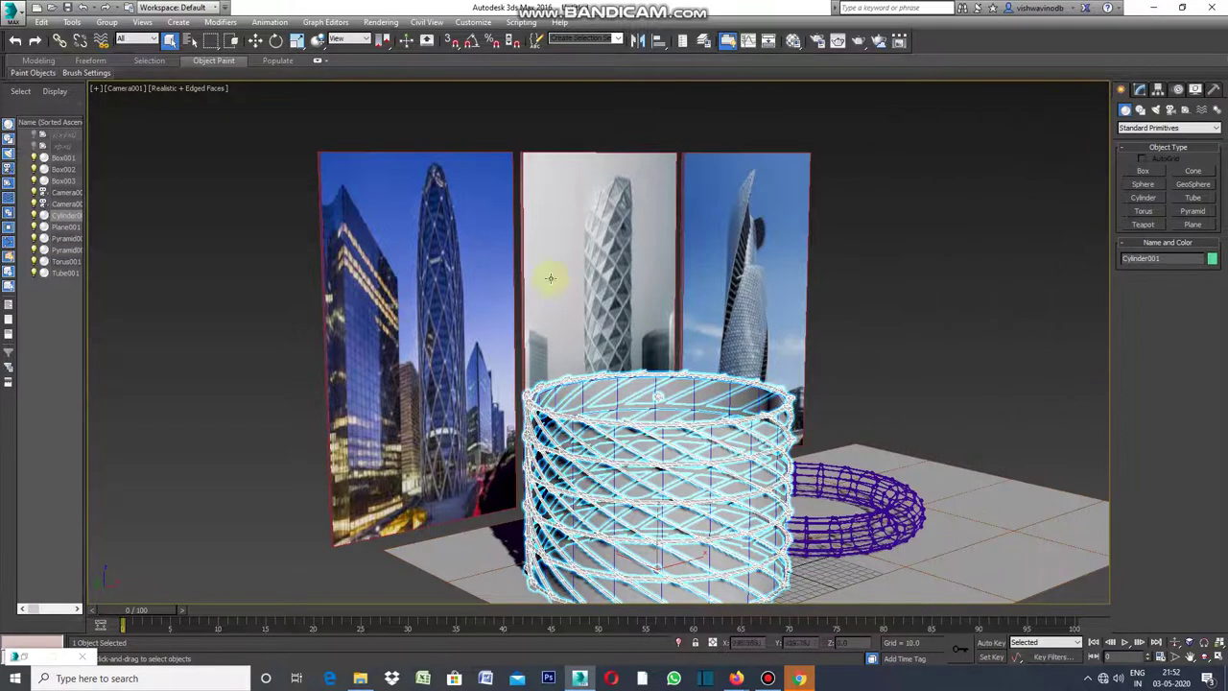
# Render the Camera001 view, inspect it full screen, then minimize the render window.
pyautogui.click(382, 22)
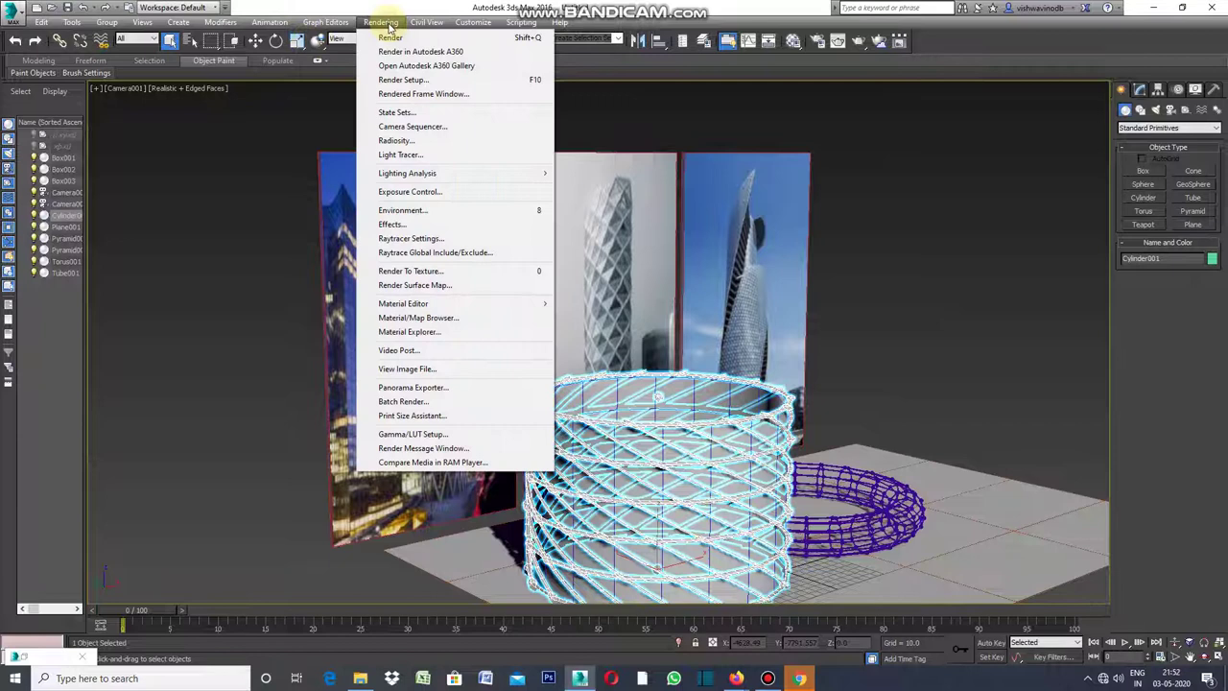
pyautogui.click(390, 36)
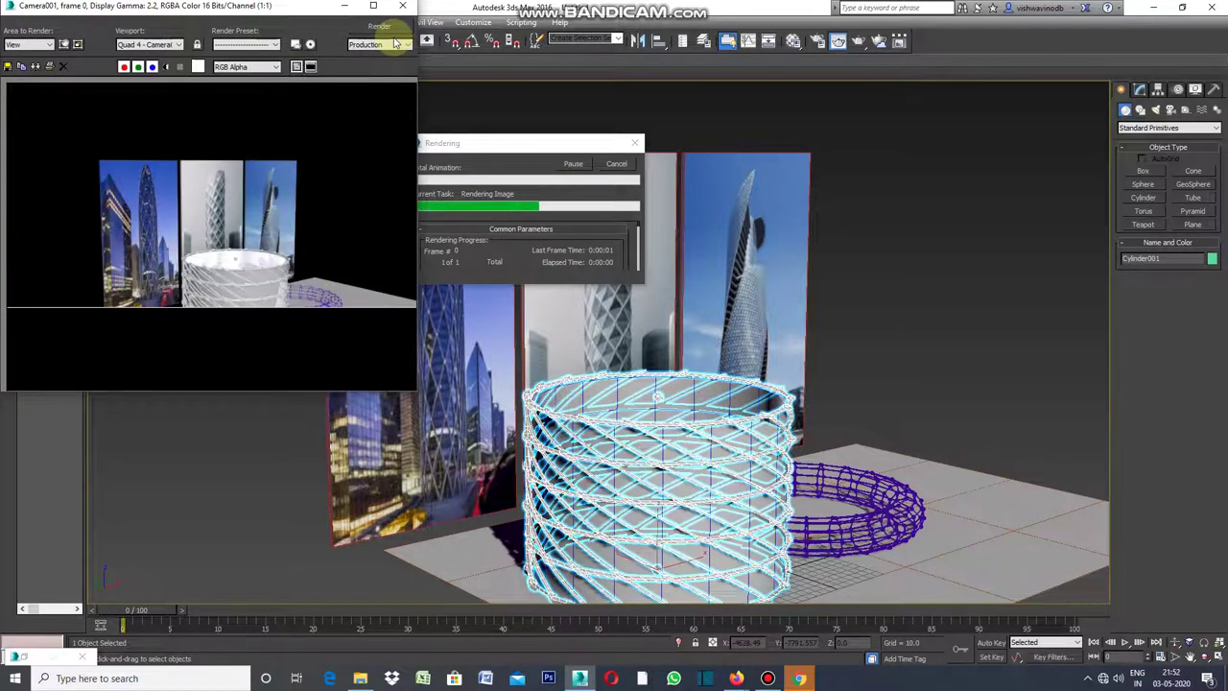
pyautogui.click(373, 6)
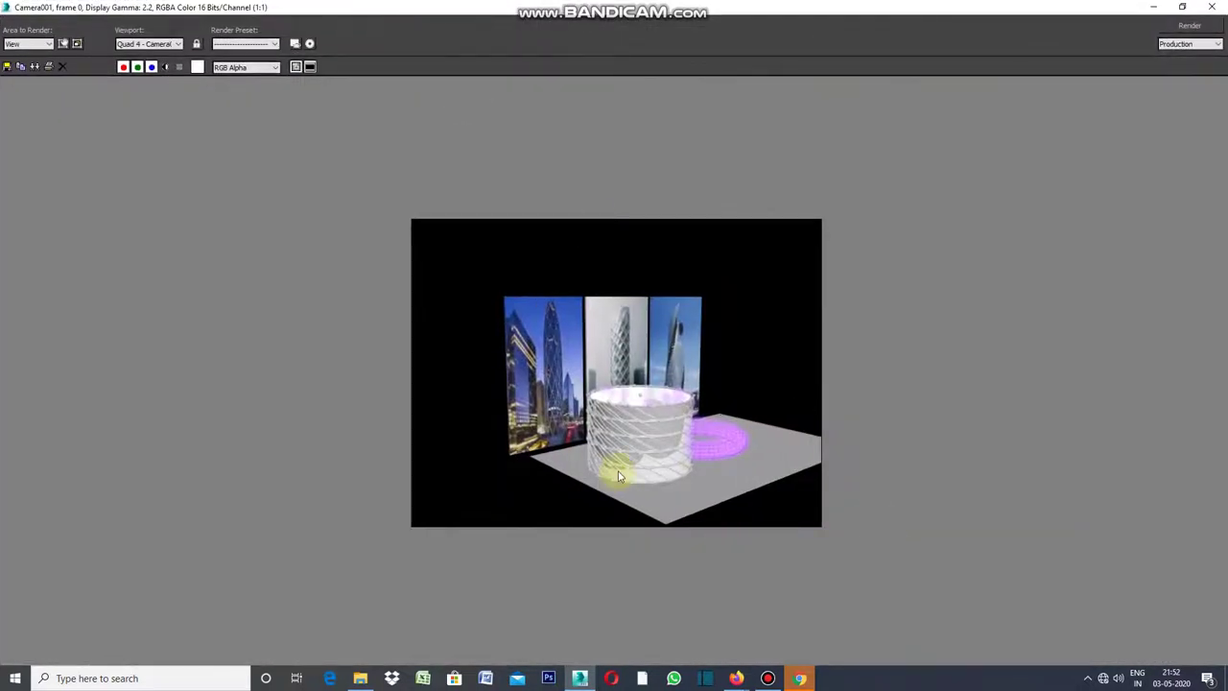
pyautogui.scroll(1, 620, 472)
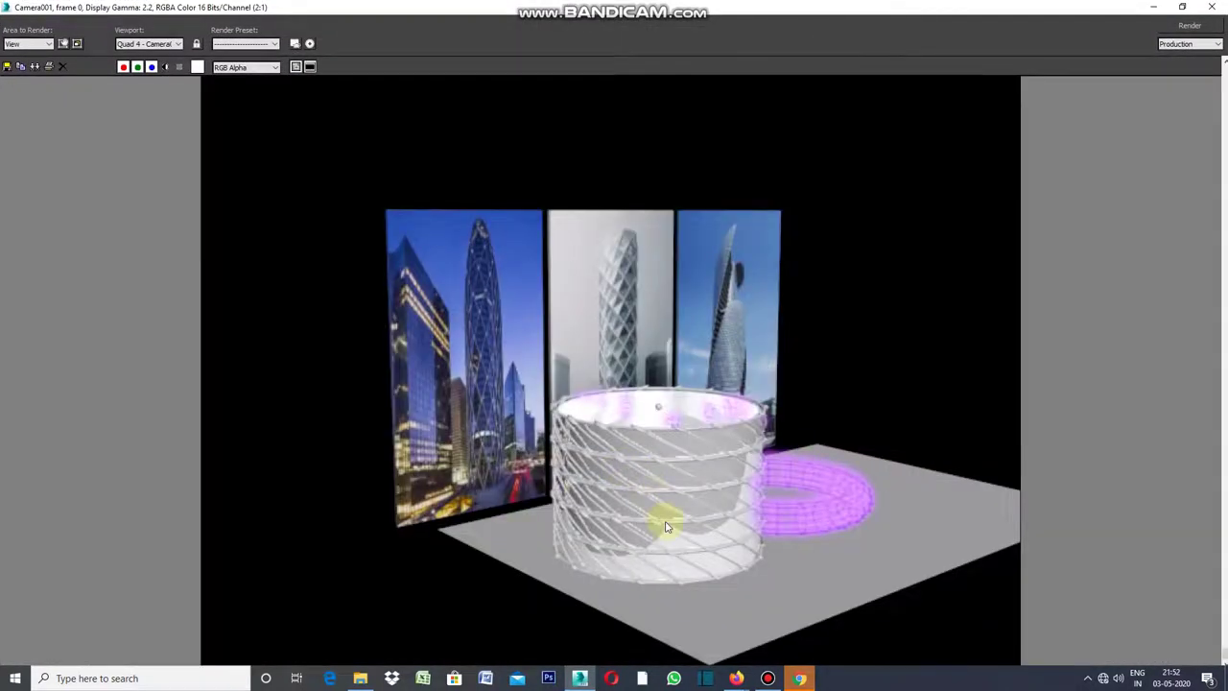
pyautogui.scroll(1, 668, 526)
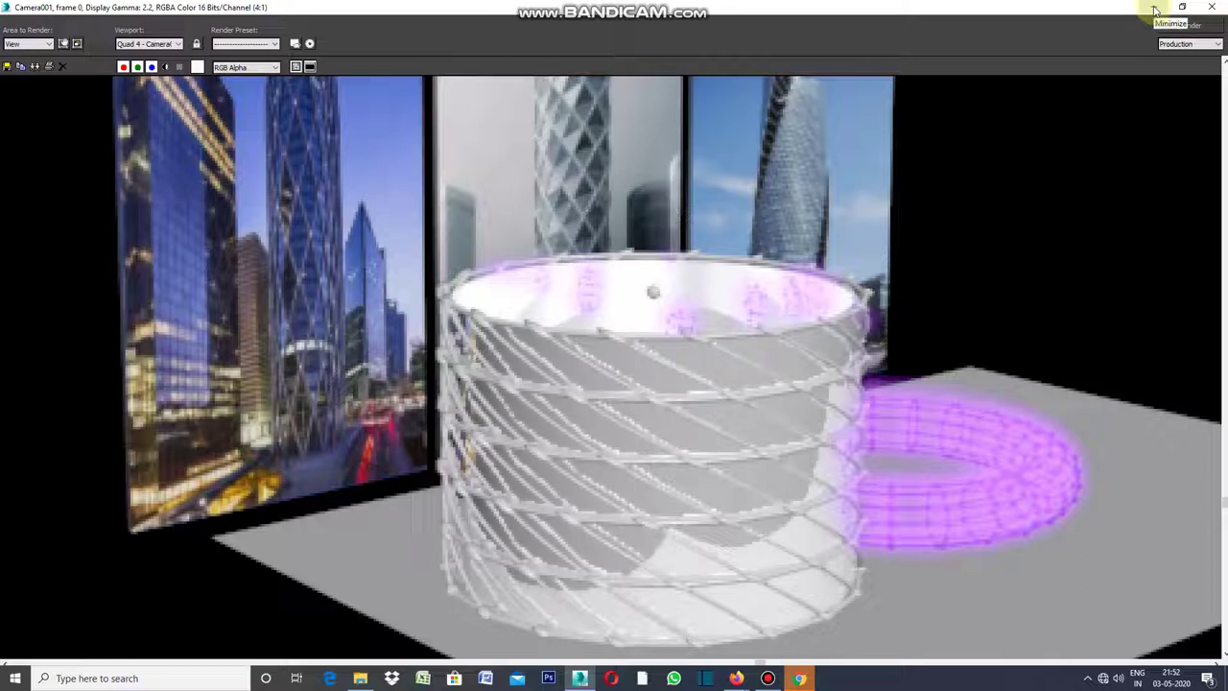
pyautogui.click(1156, 10)
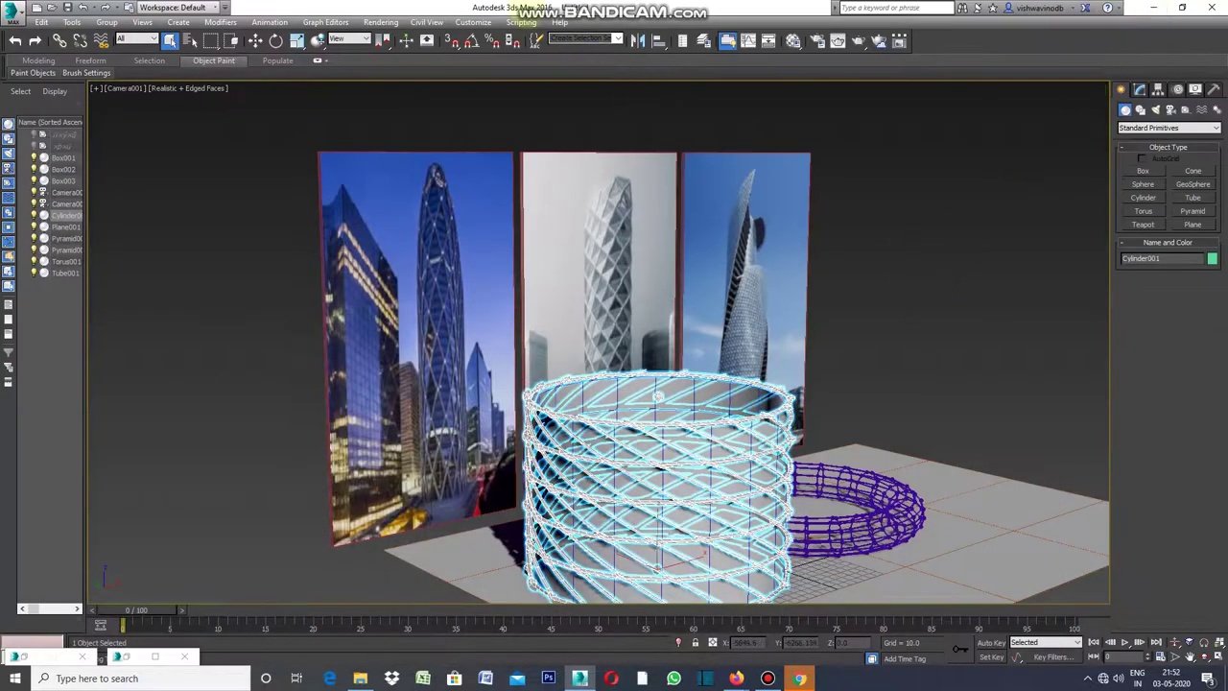
# Set the Render Setup output size to 1500 × 1500.
pyautogui.click(381, 22)
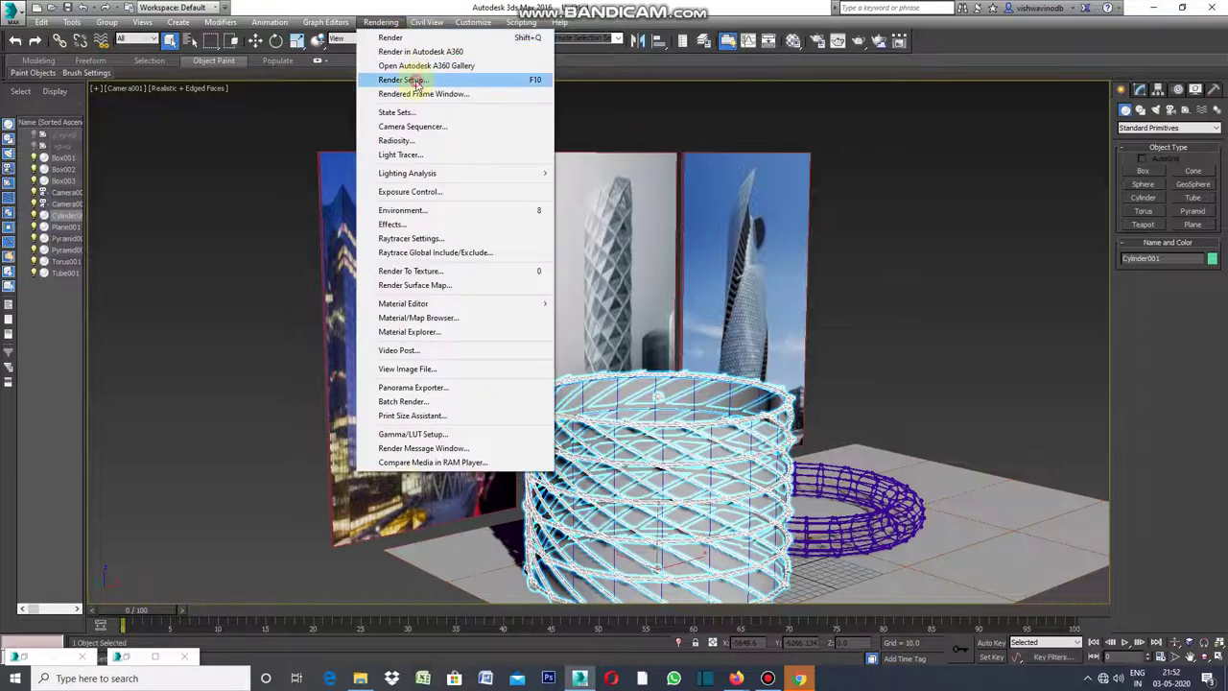
pyautogui.click(416, 81)
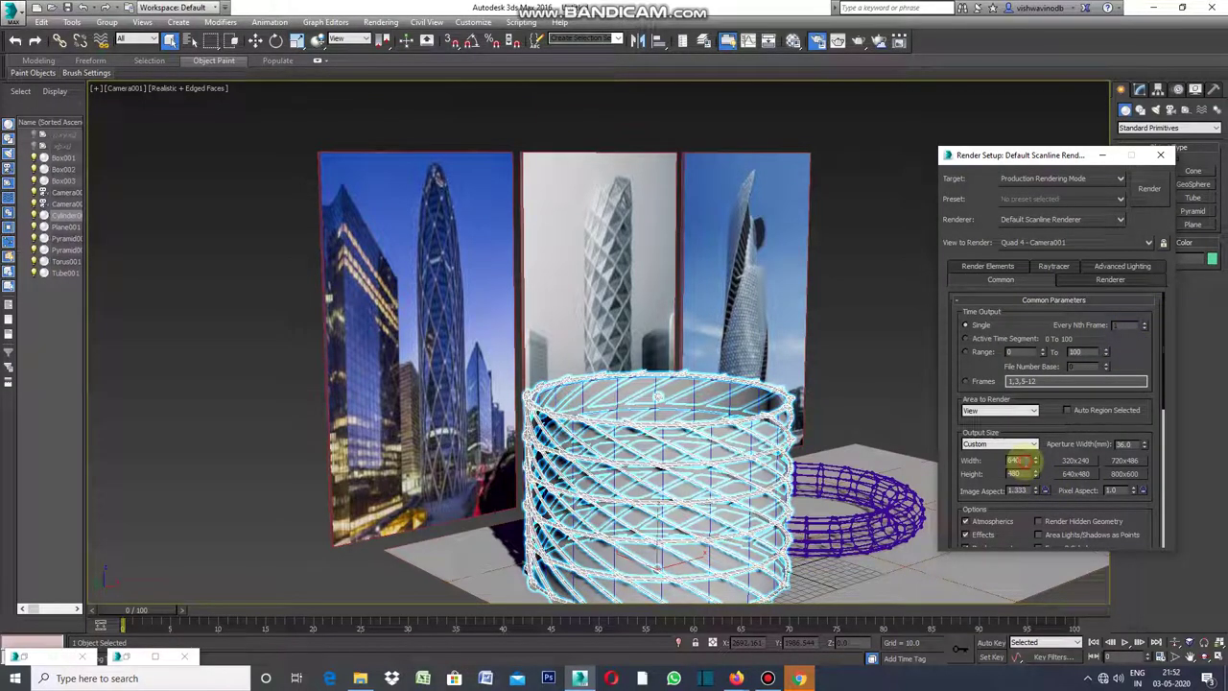
pyautogui.write('1500')
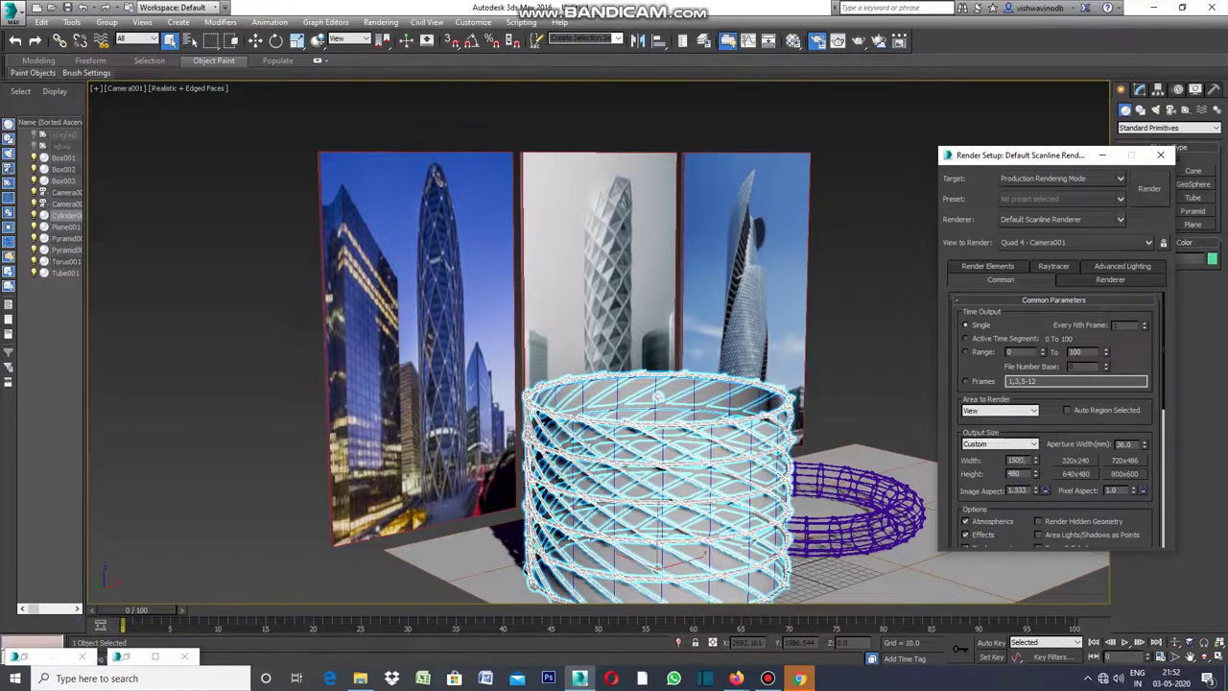
pyautogui.doubleClick(1023, 475)
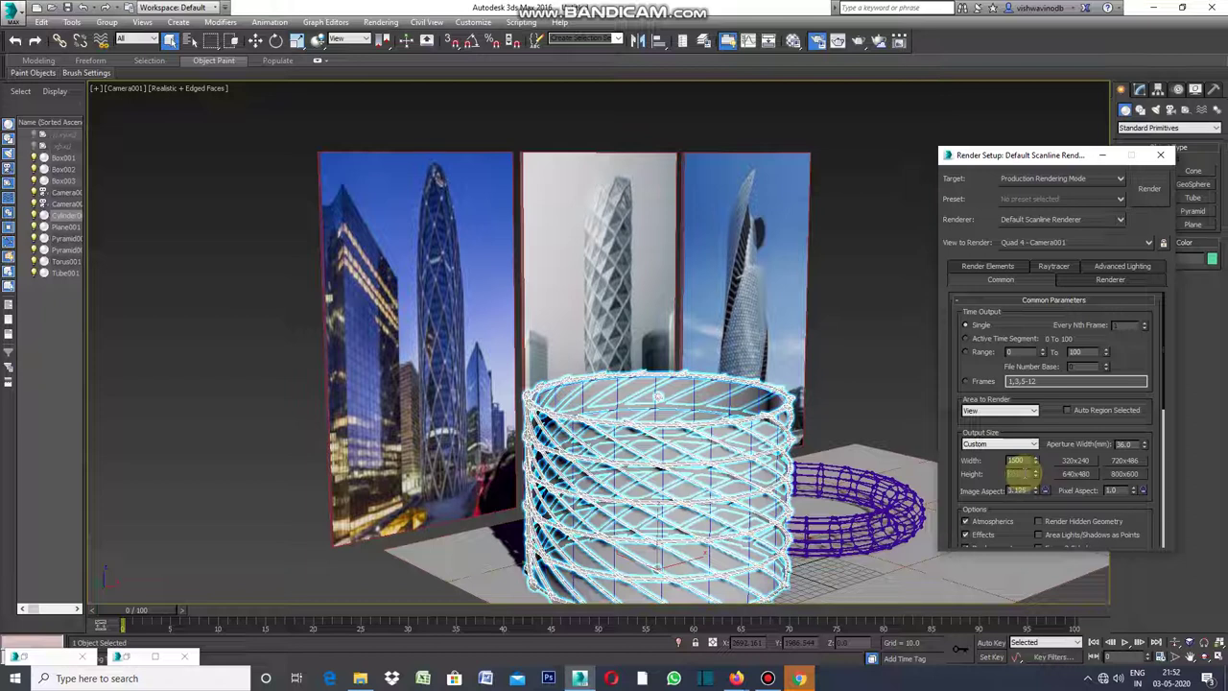
pyautogui.write('80')
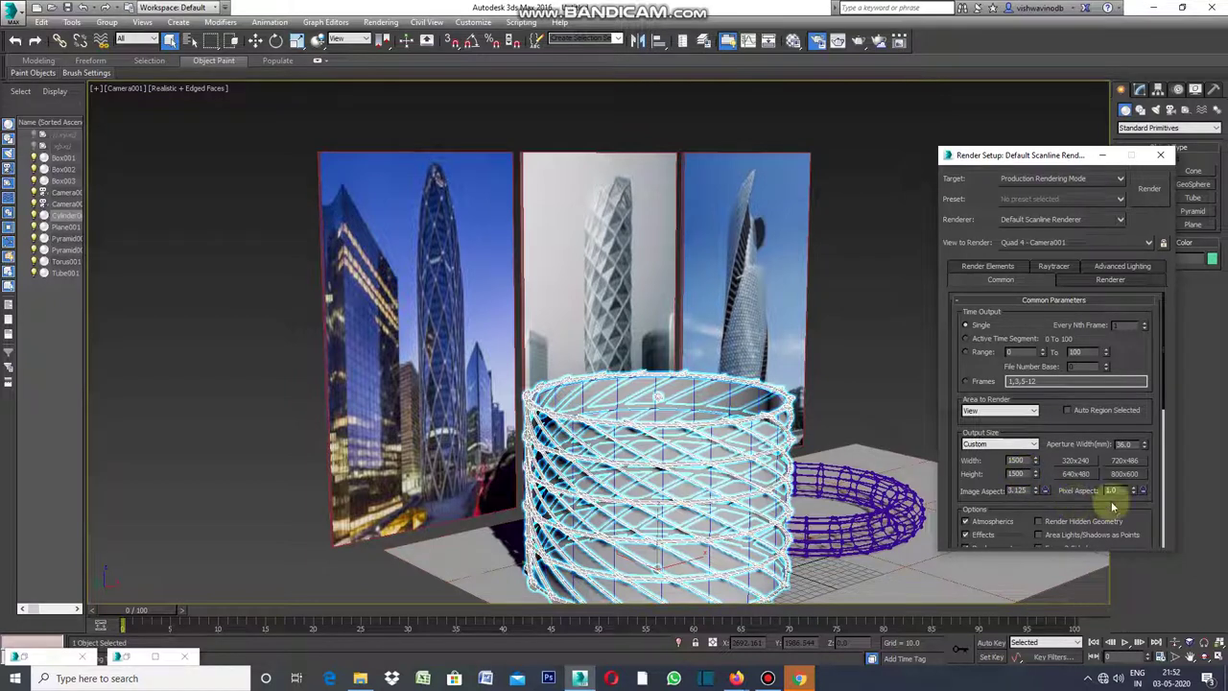
# Render the camera view, inspect it full screen, then minimize the render windows.
pyautogui.click(1152, 190)
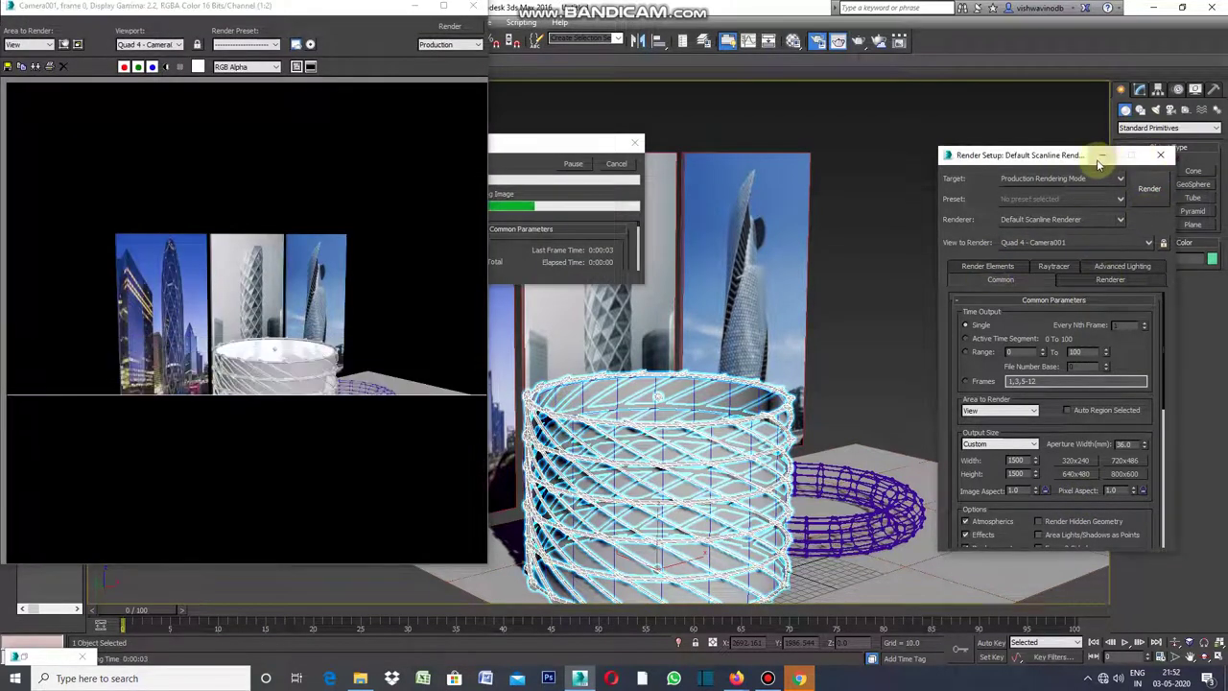
pyautogui.click(444, 8)
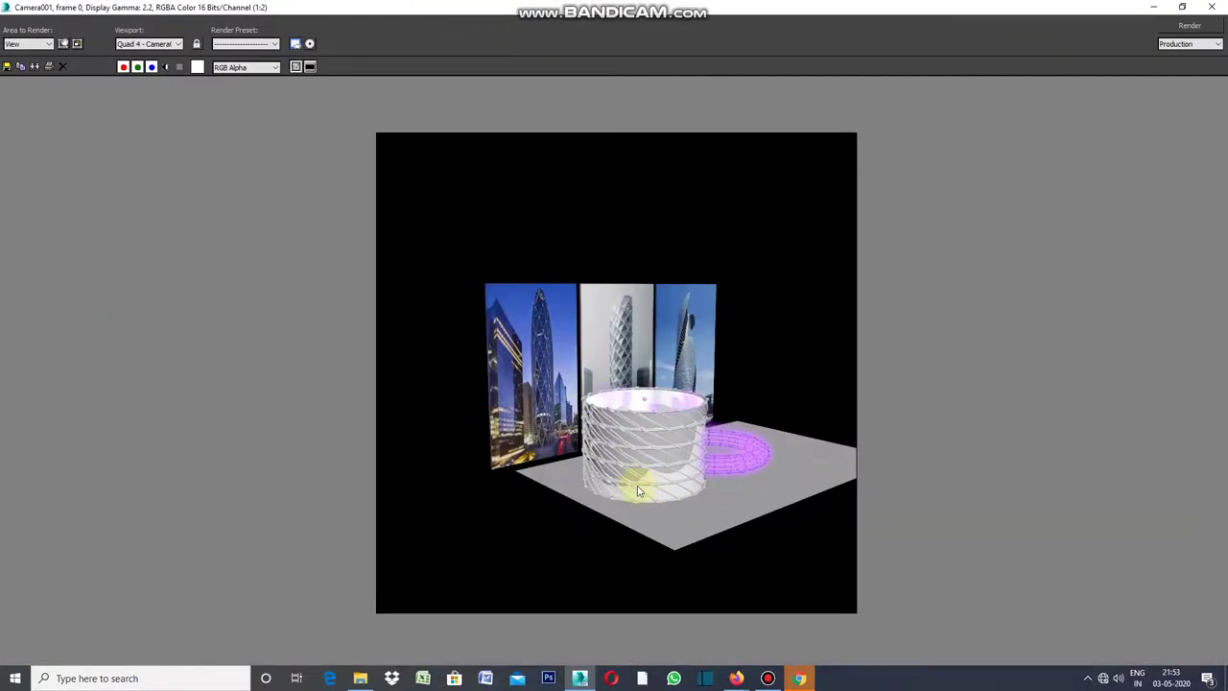
pyautogui.scroll(1, 638, 490)
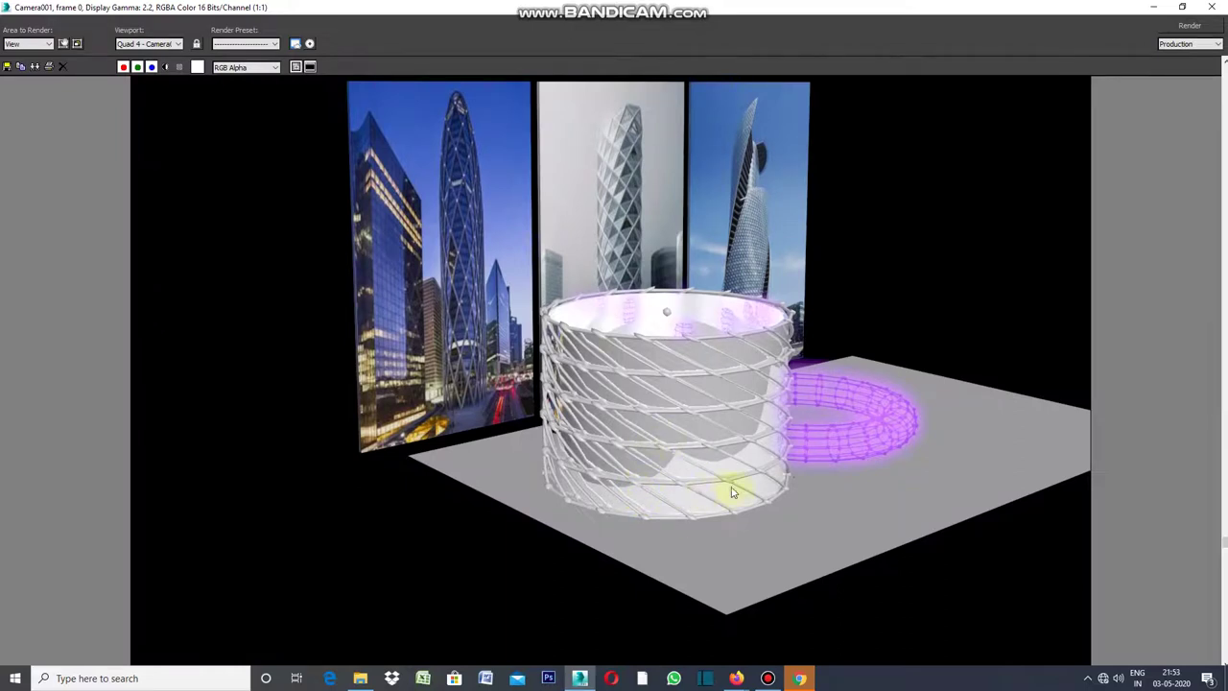
pyautogui.click(1157, 10)
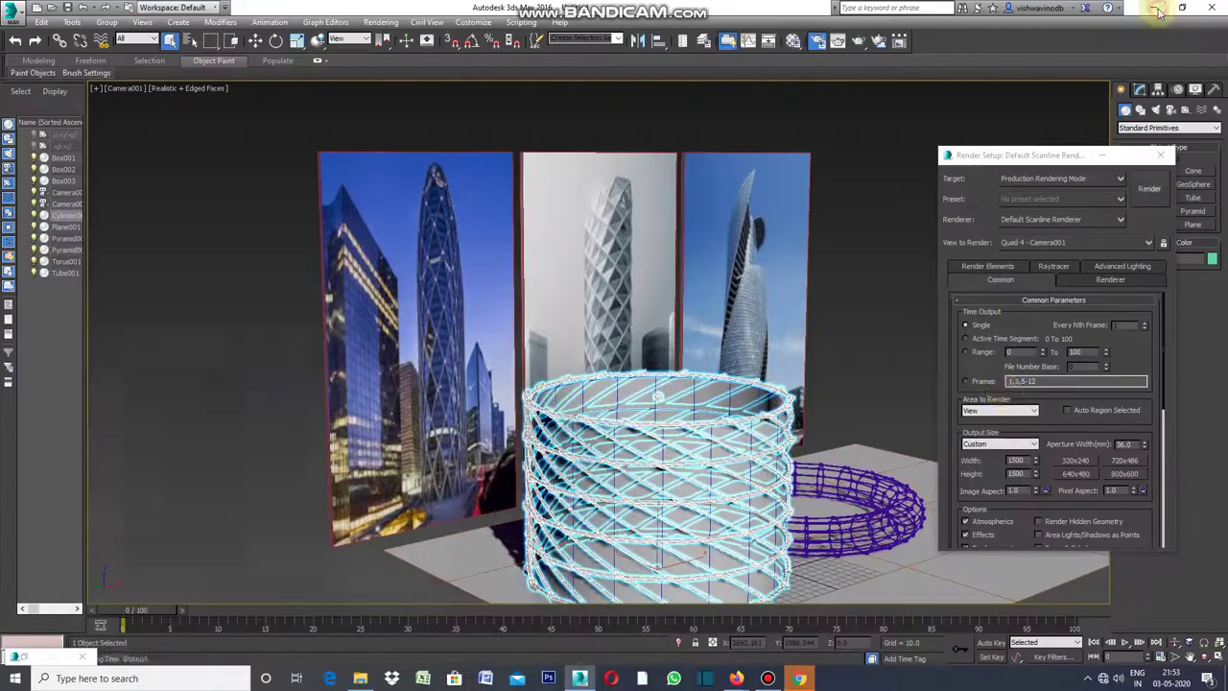
pyautogui.click(1106, 159)
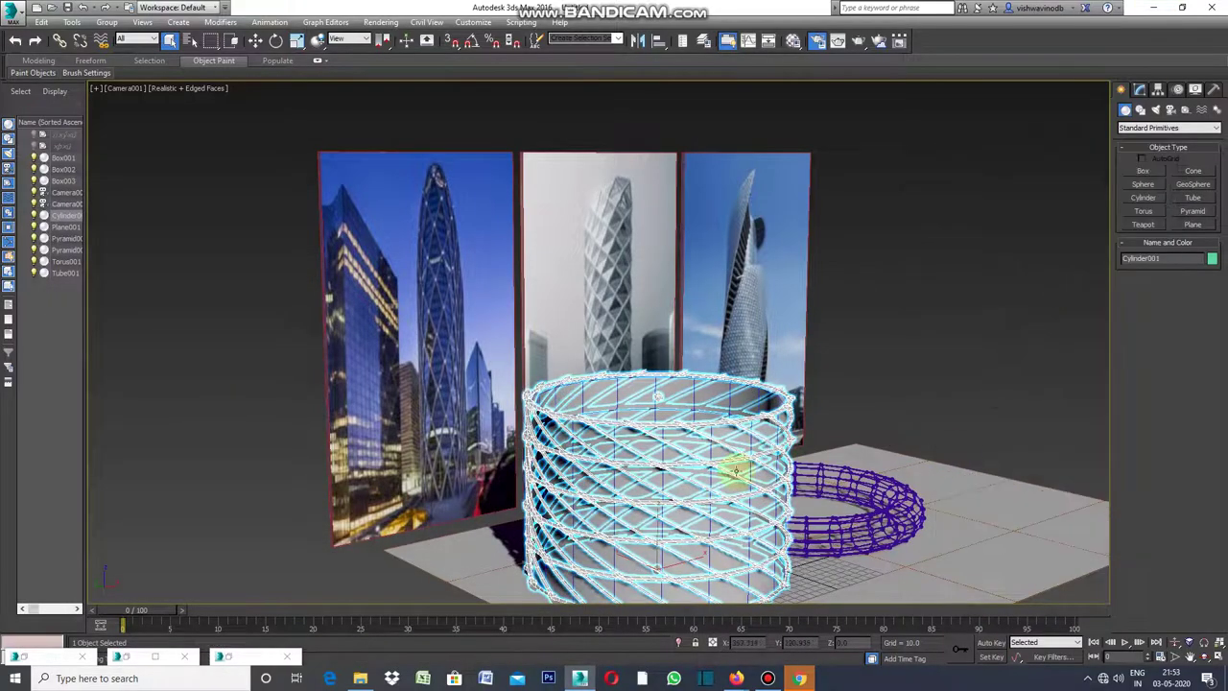
# Restore the four-viewport layout.
pyautogui.click(96, 89)
pyautogui.moveTo(145, 117)
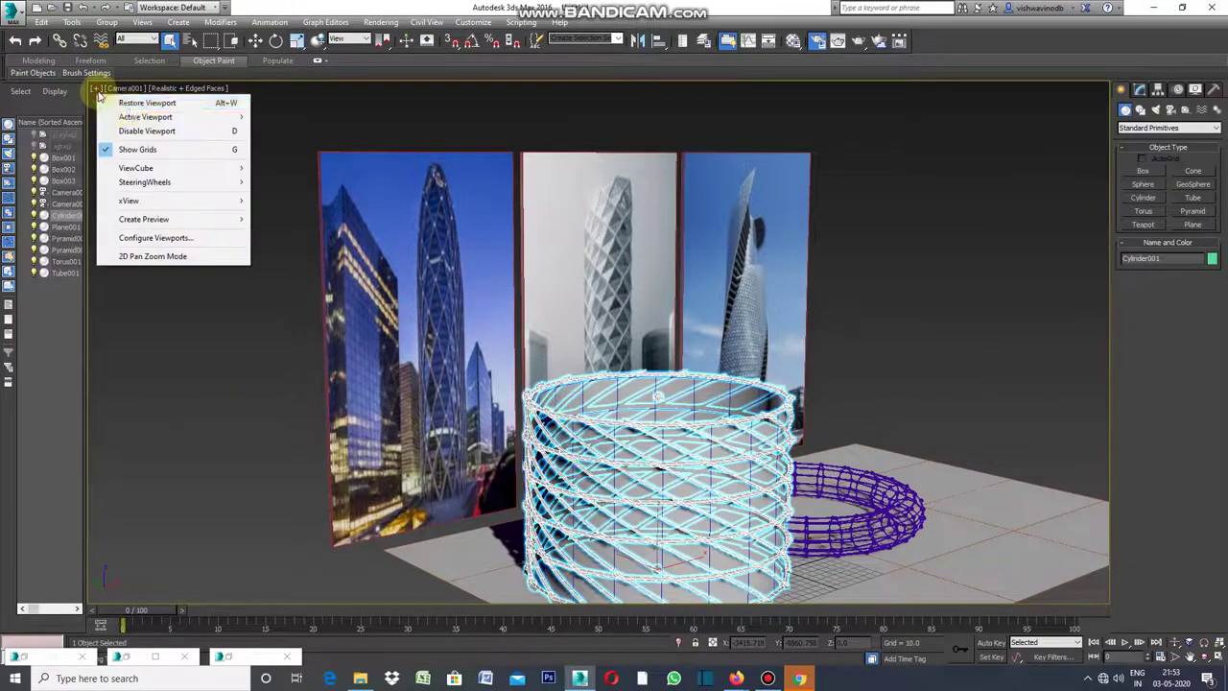
pyautogui.click(144, 102)
pyautogui.click(293, 182)
pyautogui.scroll(-2, 292, 184)
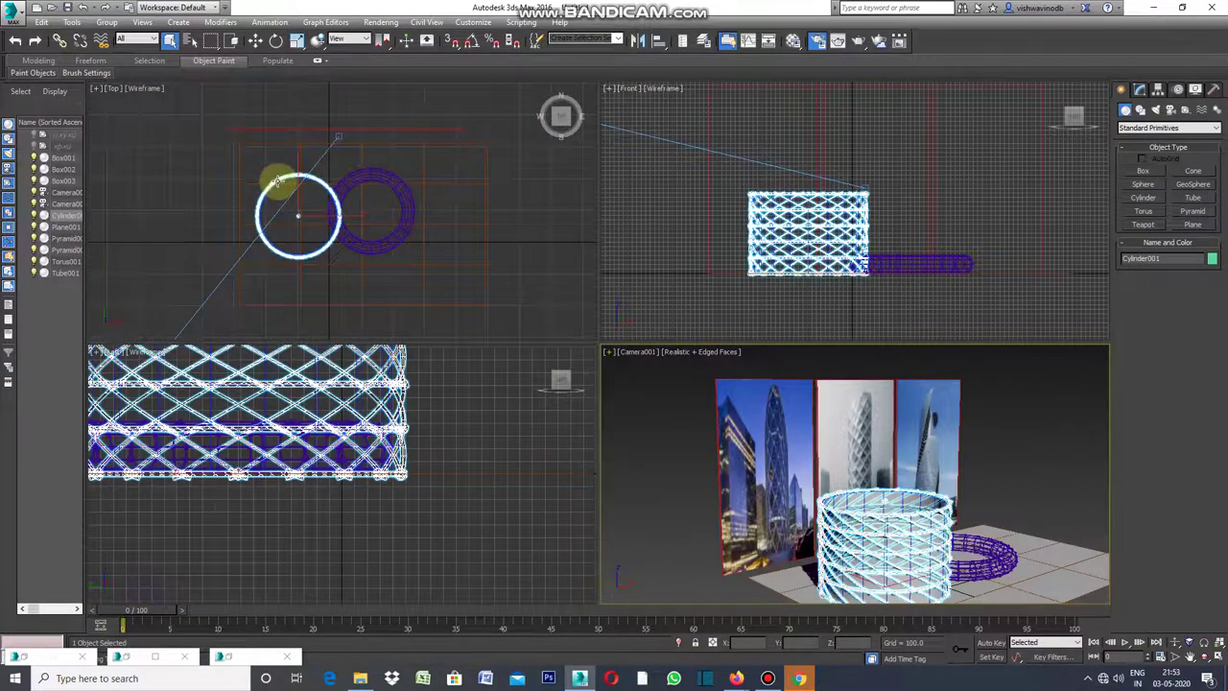
# Try moving the lattice cylinder right in Top view, then undo the move.
pyautogui.click(255, 40)
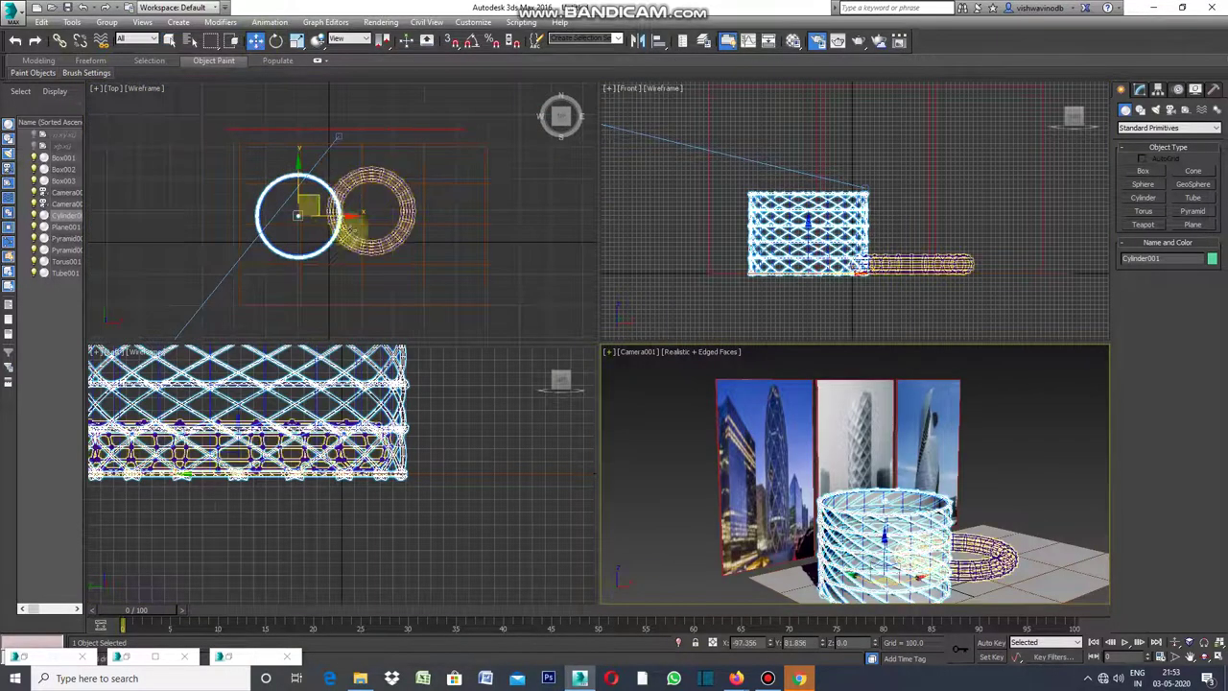
pyautogui.click(318, 203)
pyautogui.moveTo(314, 195); pyautogui.dragTo(471, 171)
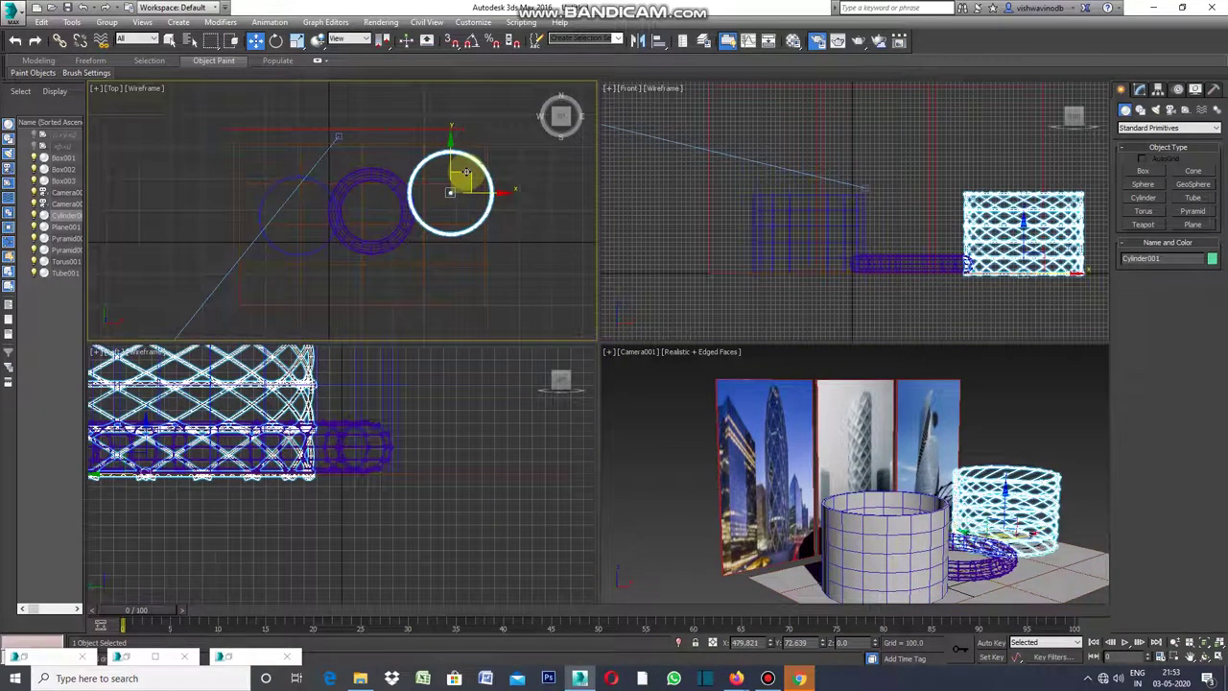
pyautogui.rightClick(84, 8)
pyautogui.click(91, 23)
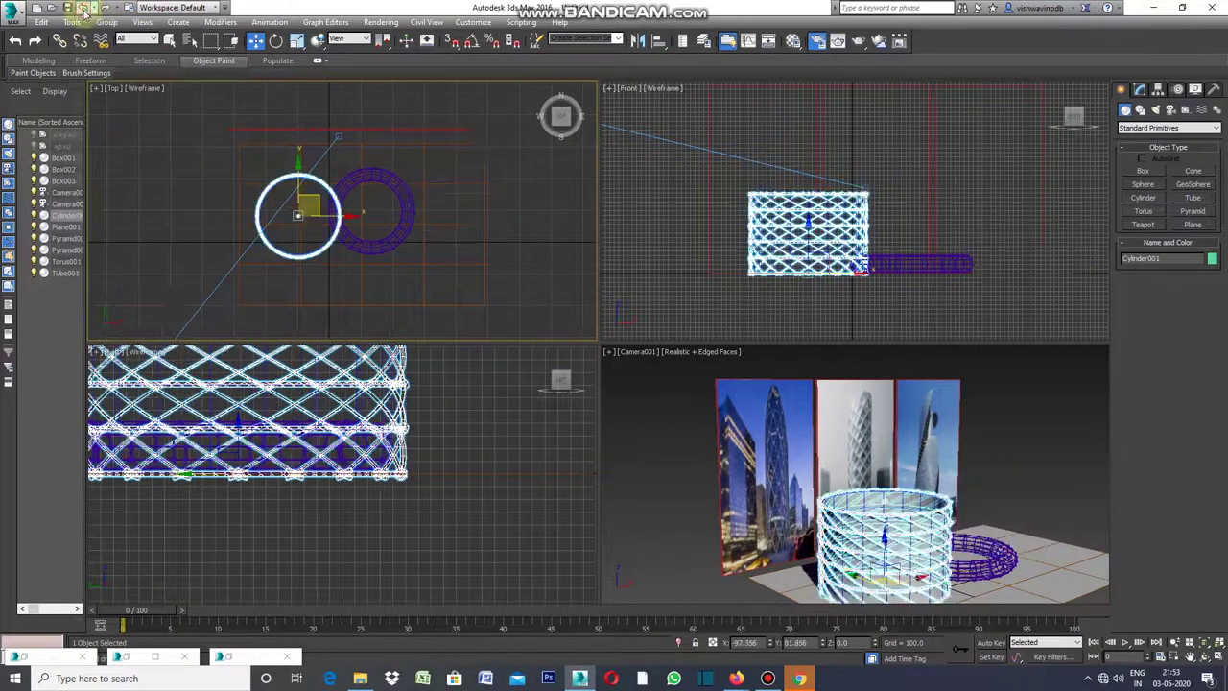
pyautogui.scroll(3, 317, 179)
pyautogui.scroll(3, 317, 178)
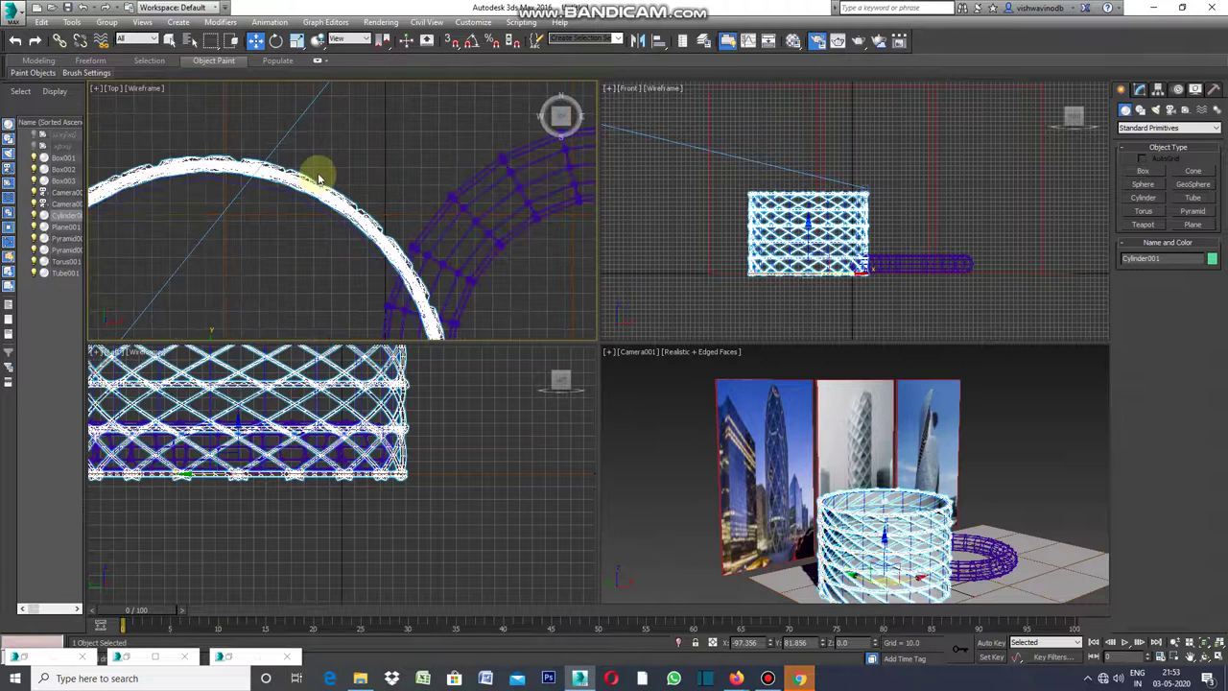
# Add the tube to the selection and move cylinder and tube right along X.
pyautogui.click(169, 41)
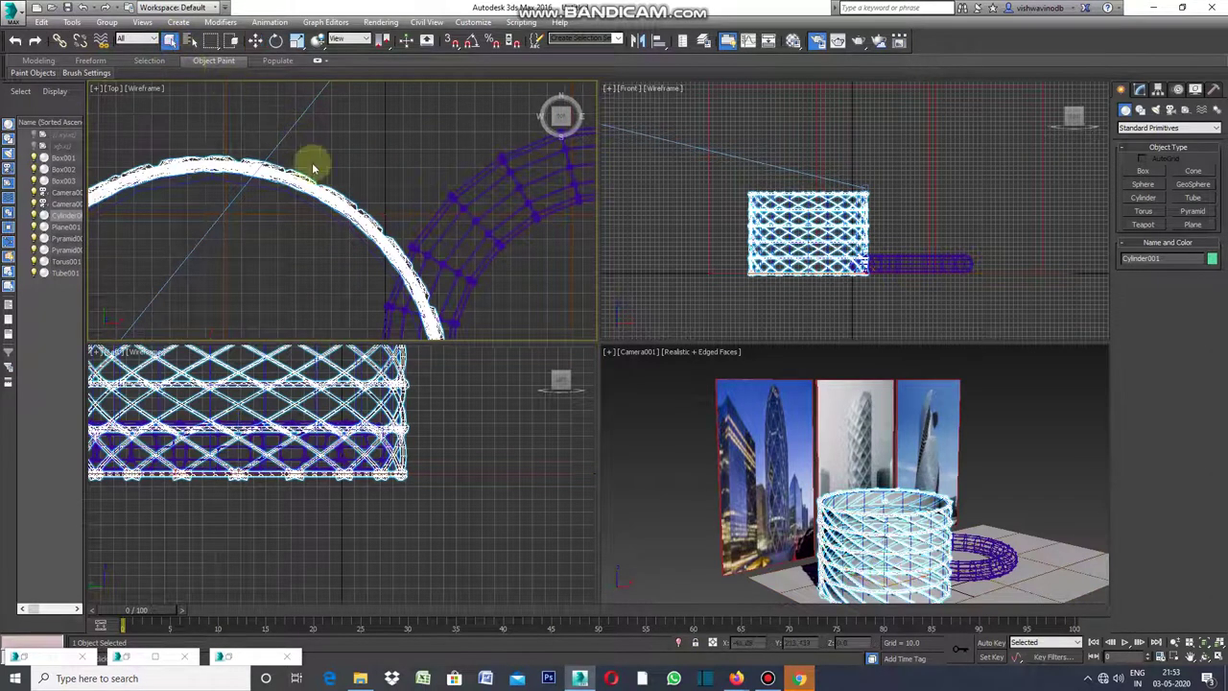
pyautogui.keyDown('ctrl'); pyautogui.click(295, 198); pyautogui.keyUp('ctrl')
pyautogui.scroll(-5, 305, 195)
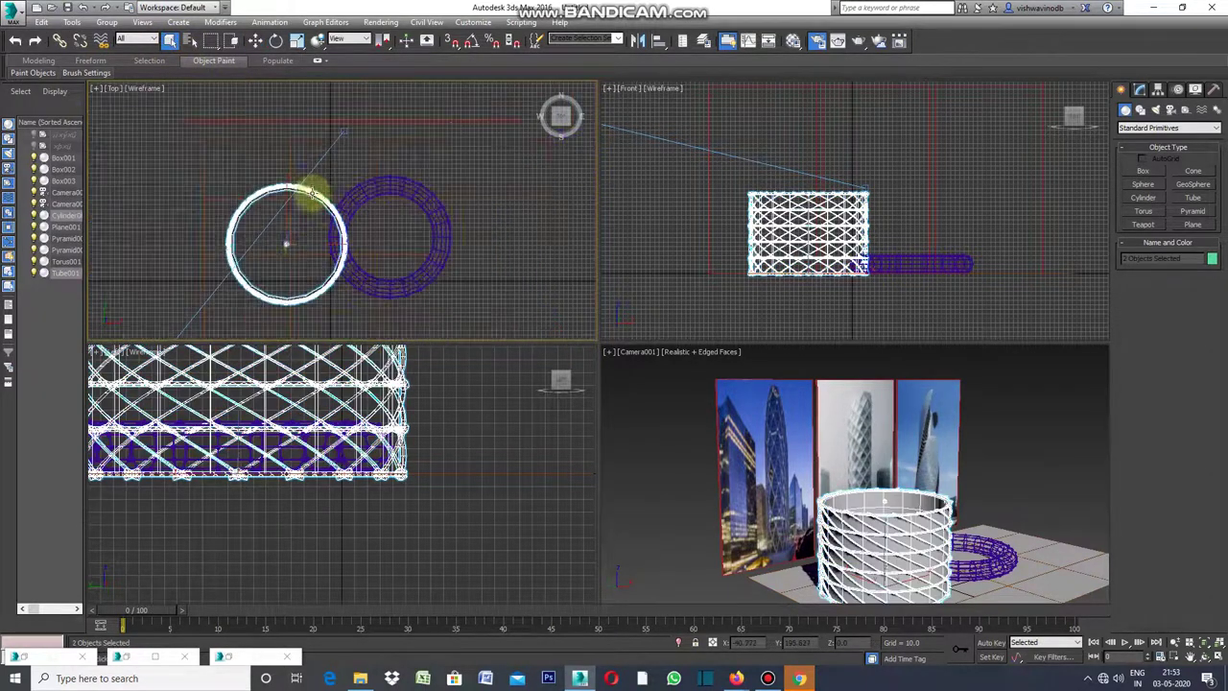
pyautogui.click(255, 40)
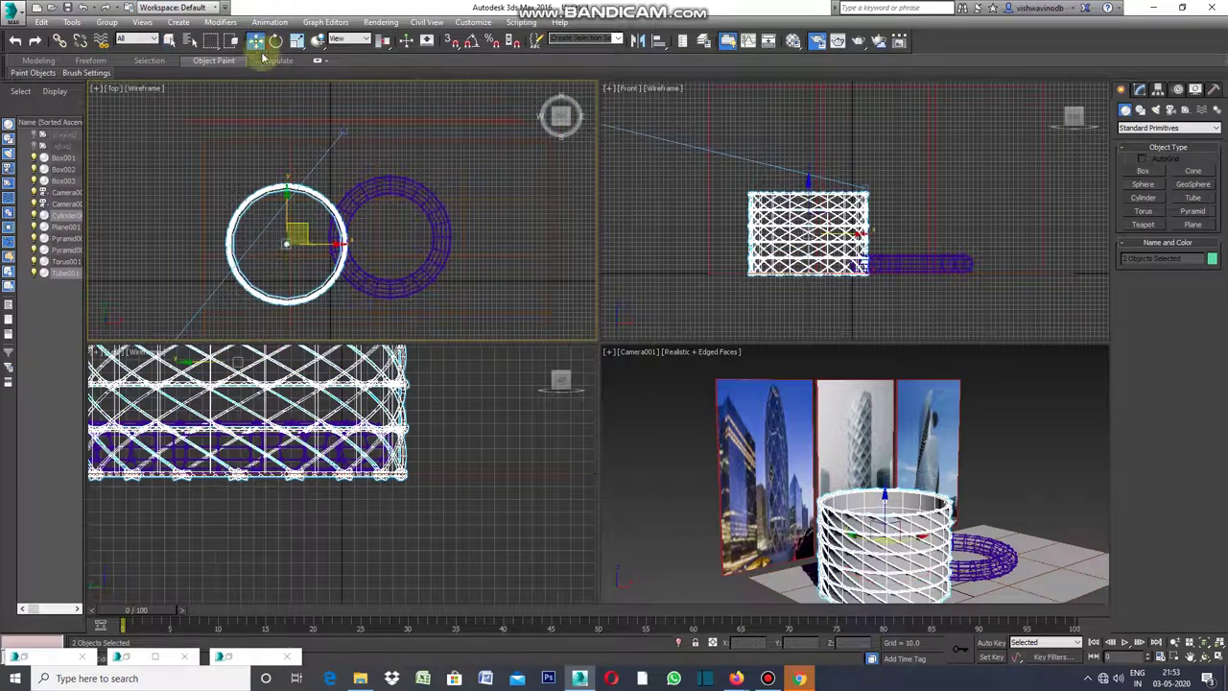
pyautogui.moveTo(318, 244); pyautogui.dragTo(518, 233)
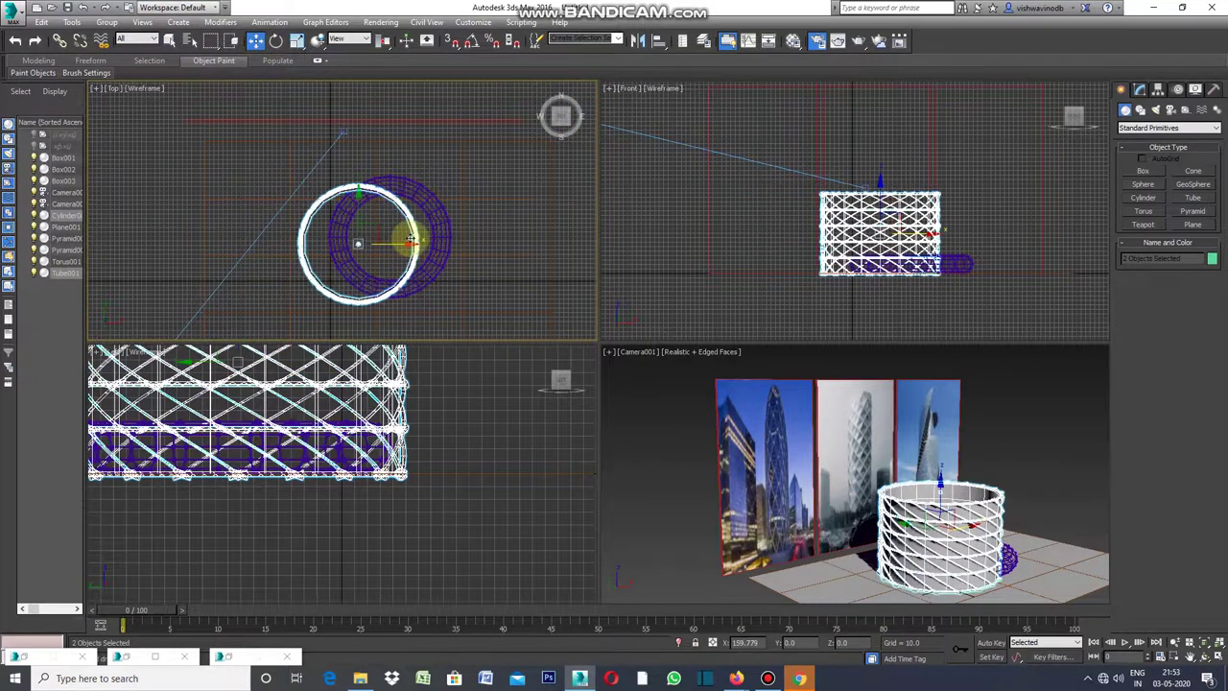
pyautogui.moveTo(518, 234)
pyautogui.mouseDown()
pyautogui.moveTo(547, 235)
pyautogui.moveTo(520, 171)
pyautogui.mouseUp()
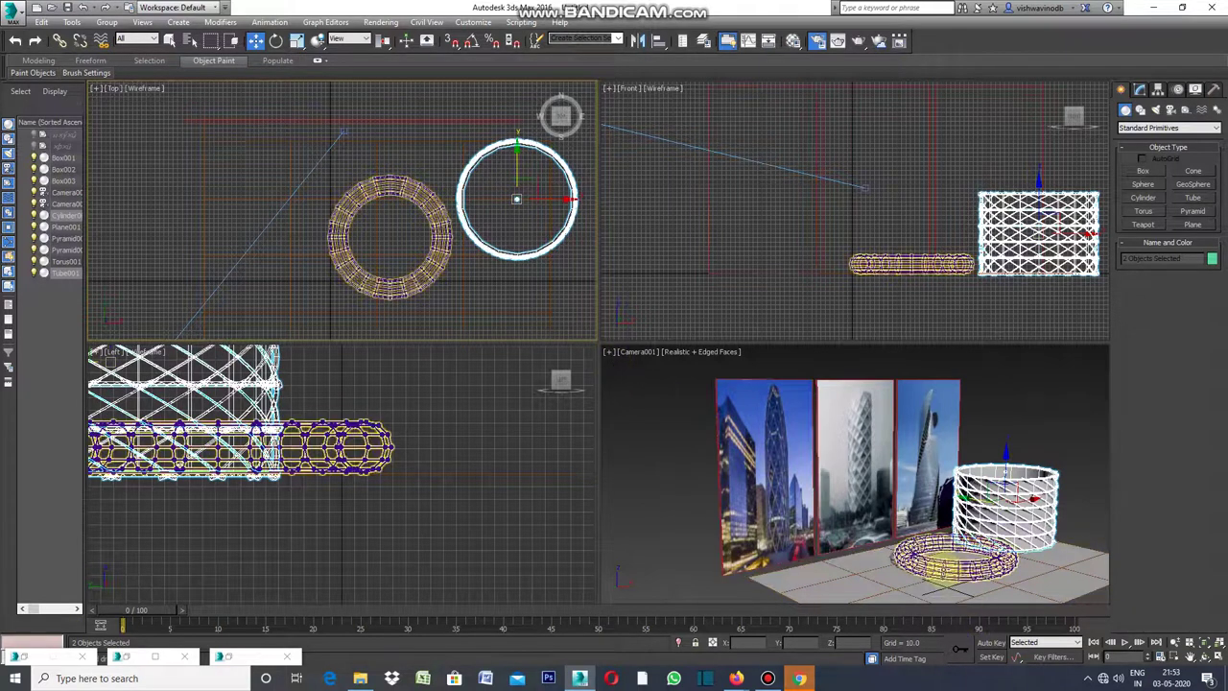
# Move the torus left and maximize the camera view.
pyautogui.click(950, 567)
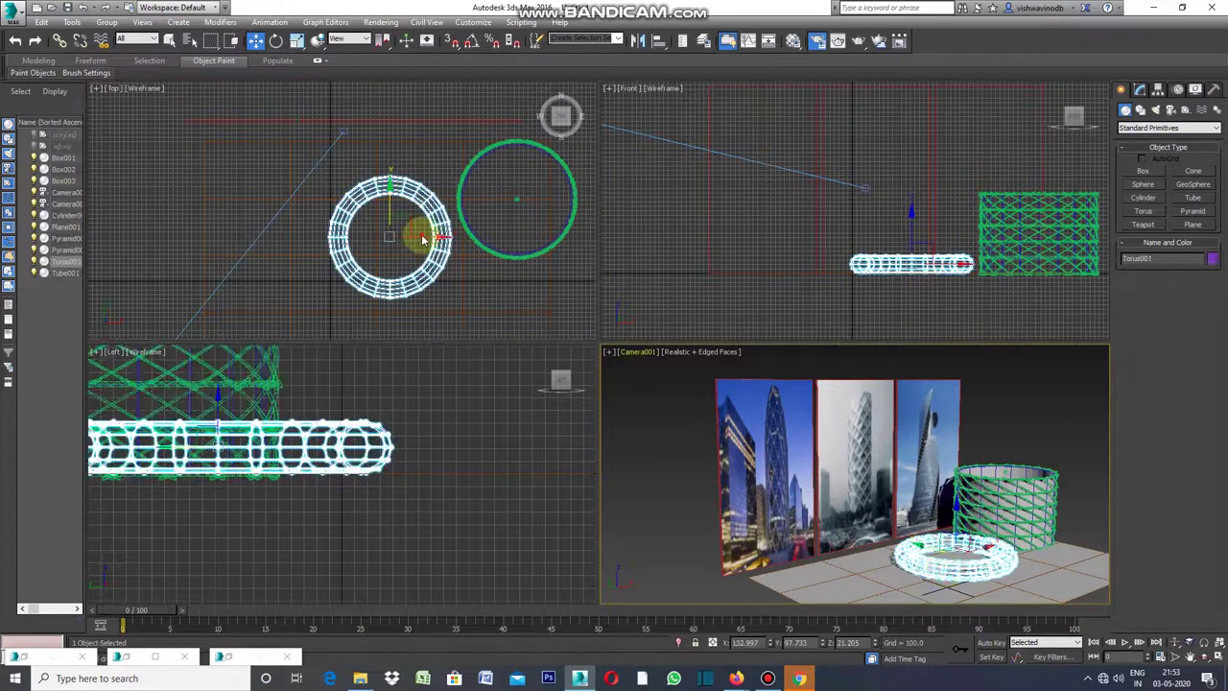
pyautogui.moveTo(422, 238); pyautogui.dragTo(349, 242)
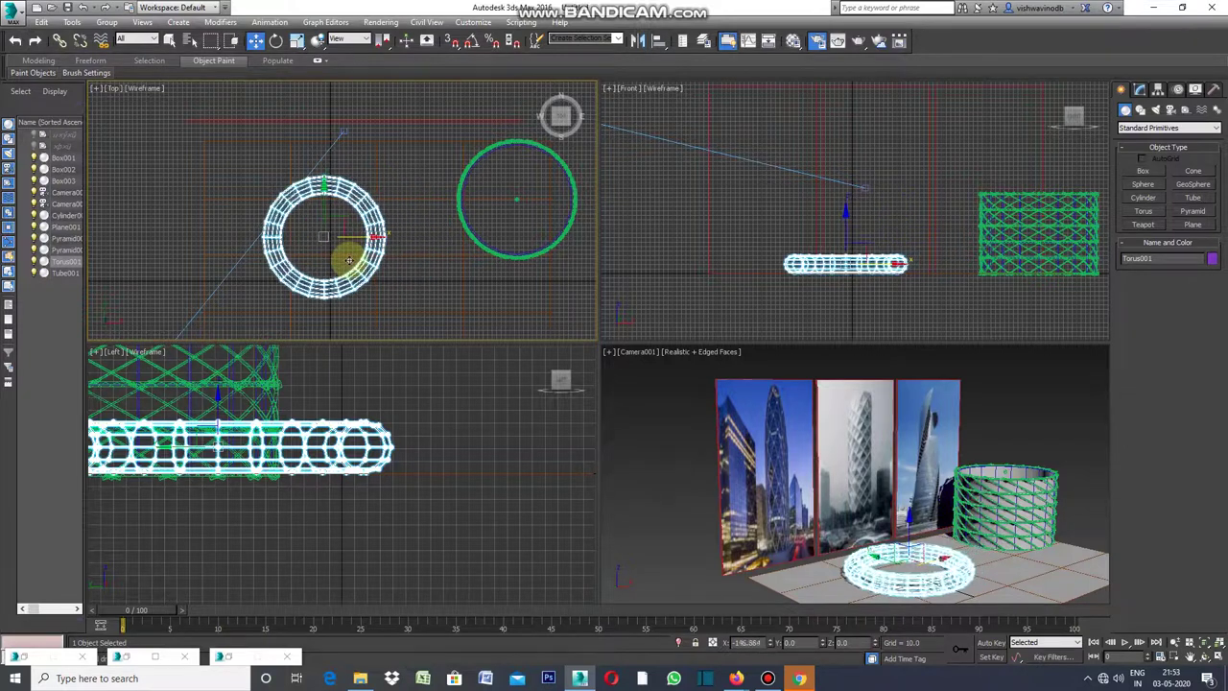
pyautogui.click(609, 353)
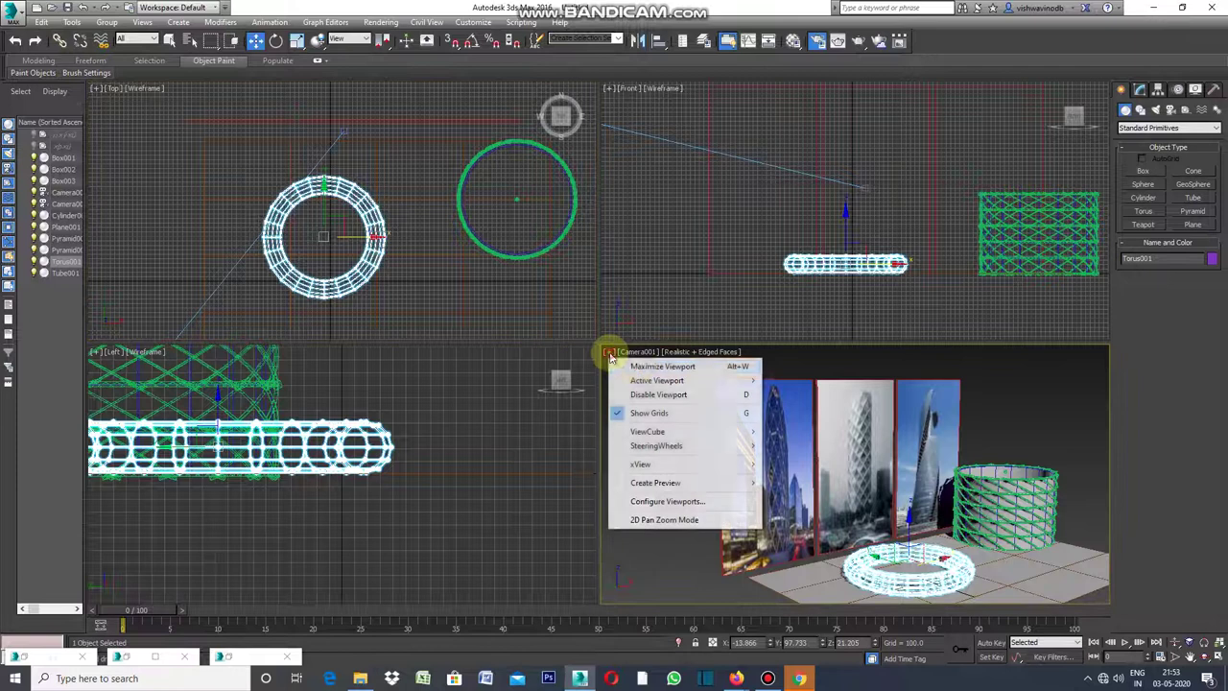
pyautogui.click(638, 363)
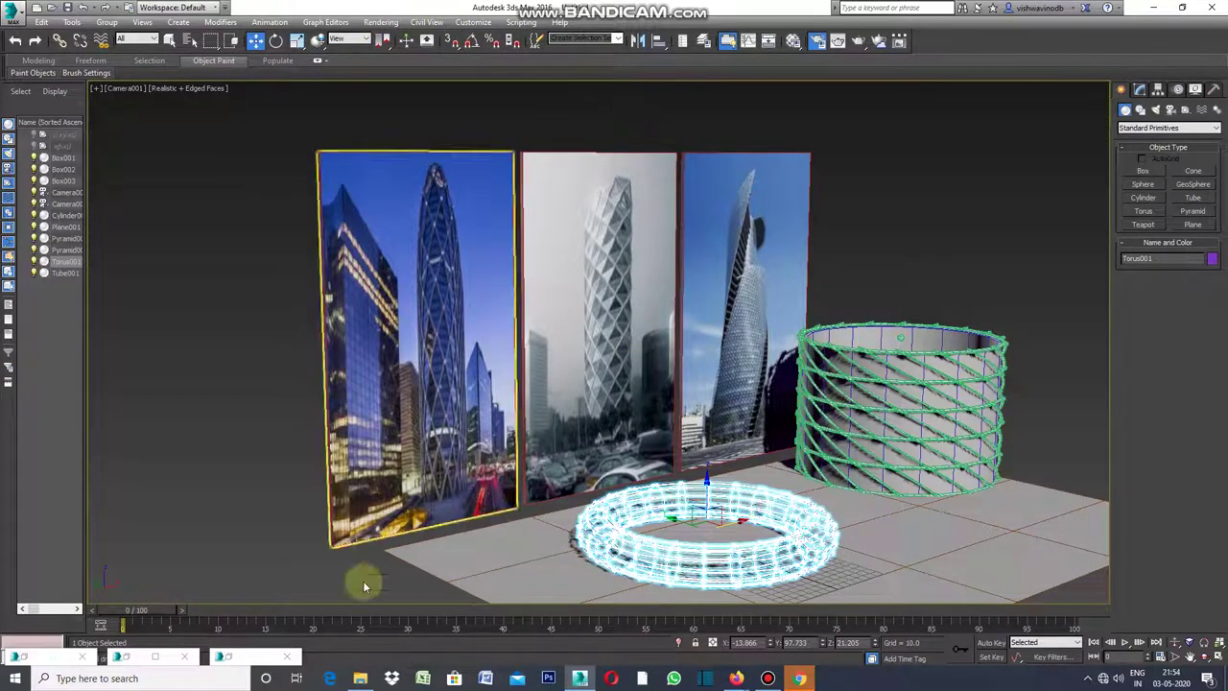
# Restore Render Setup and render the rearranged scene from Camera001.
pyautogui.click(229, 659)
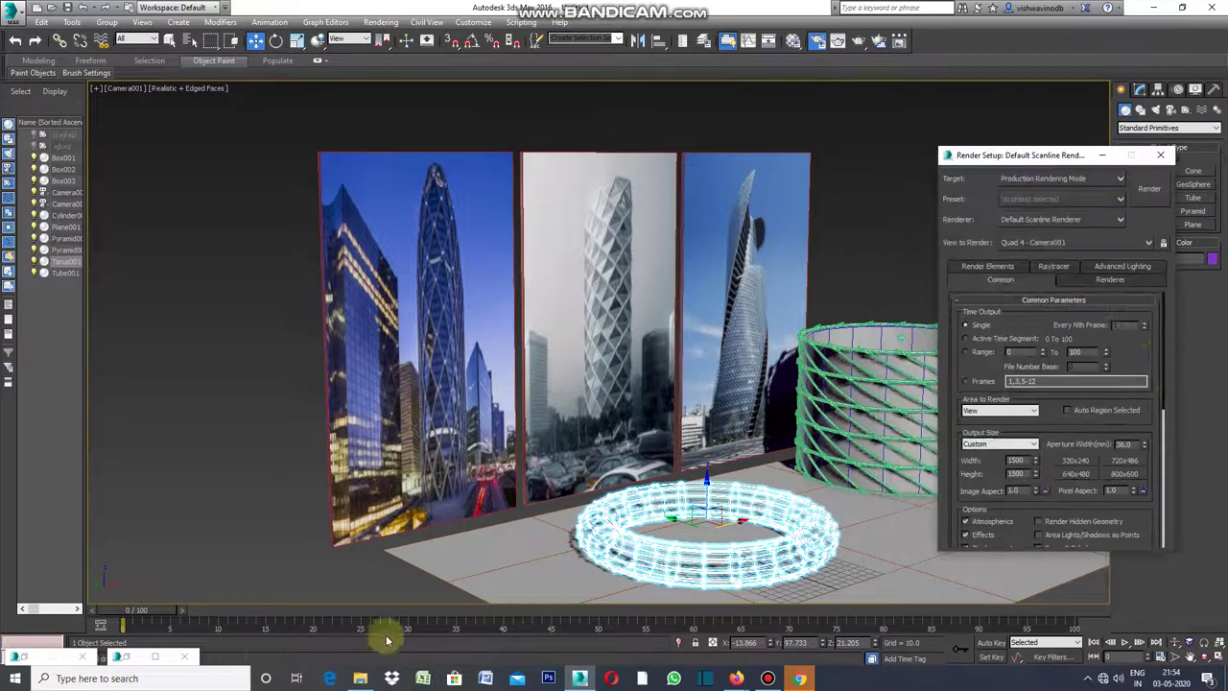
pyautogui.click(1151, 189)
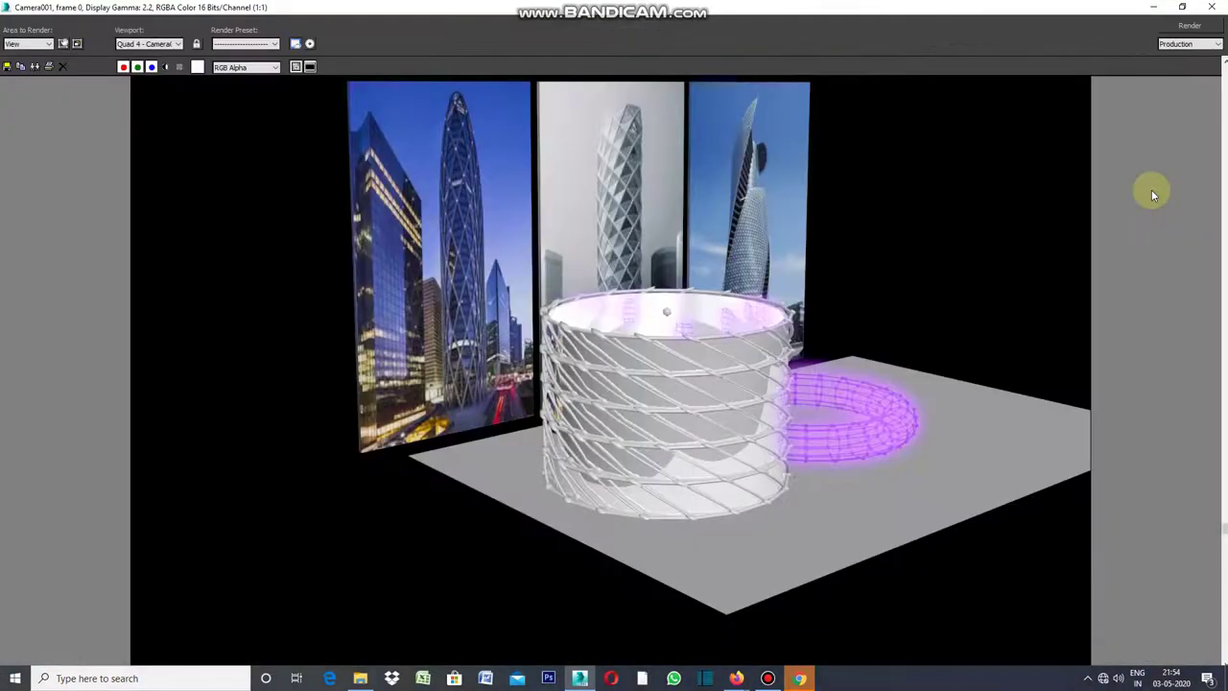